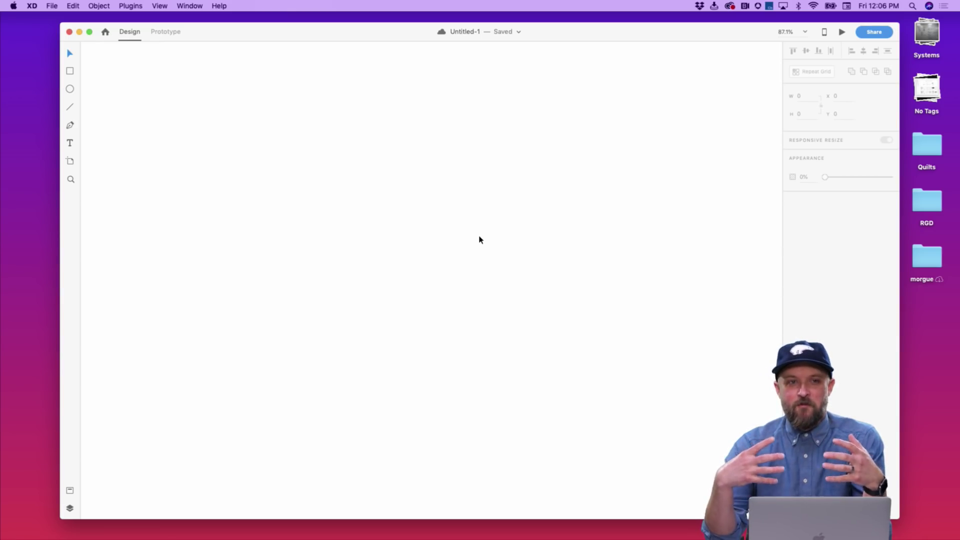
# Step: Close the blank document and create a new one with a Web 1920 (1920 × 1080 px) artboard
pyautogui.press('super+w')
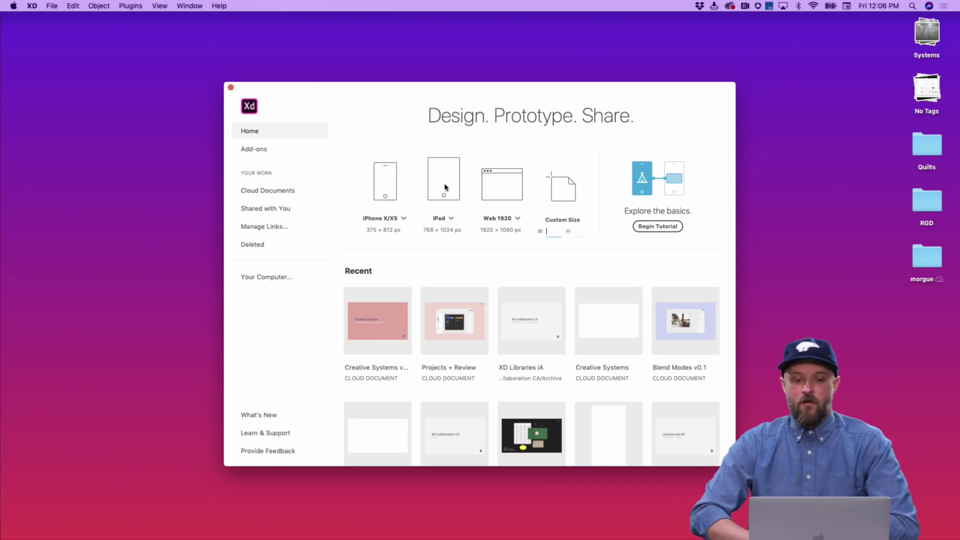
pyautogui.click(503, 197)
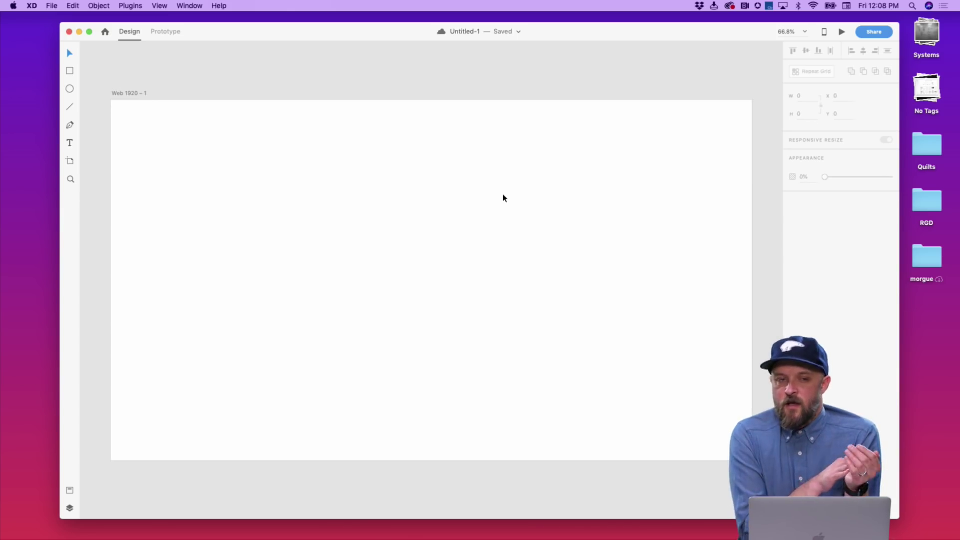
pyautogui.scroll(-3, 505, 257)
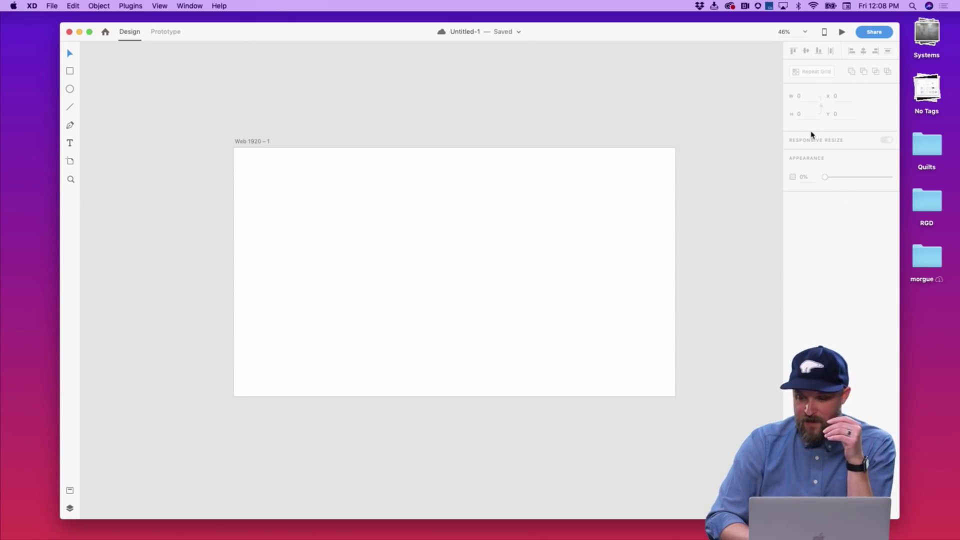
# Step: Move the document window clear of the desktop folders, open the morgue folder, and enlarge its window over the canvas
pyautogui.moveTo(722, 31)
pyautogui.mouseDown()
pyautogui.moveTo(685, 32)
pyautogui.moveTo(713, 29)
pyautogui.mouseUp()
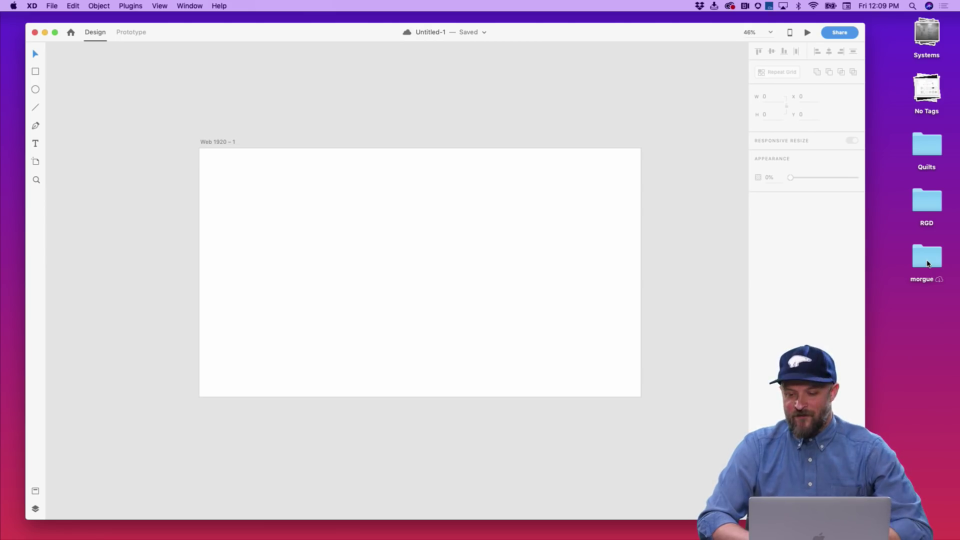
pyautogui.click(927, 264)
pyautogui.doubleClick(927, 263)
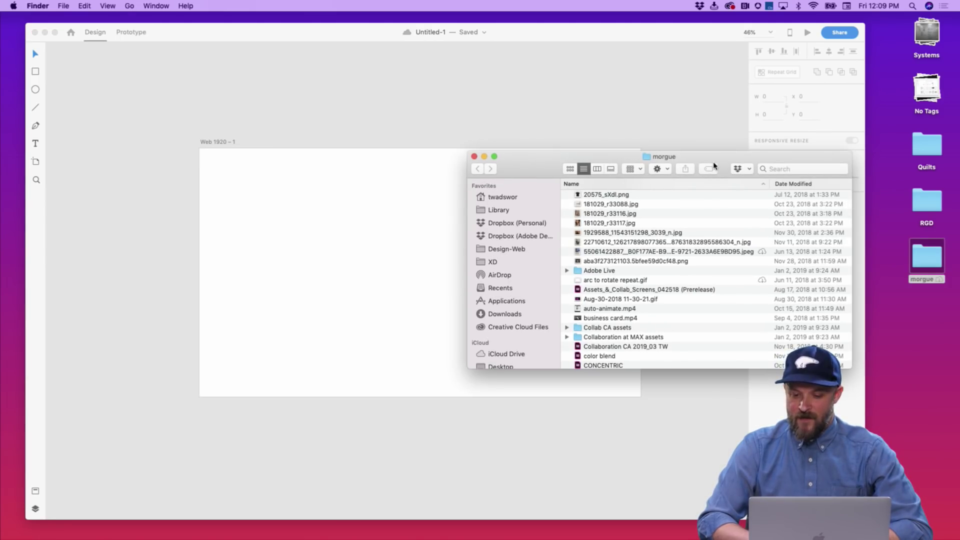
pyautogui.moveTo(709, 162); pyautogui.dragTo(515, 115)
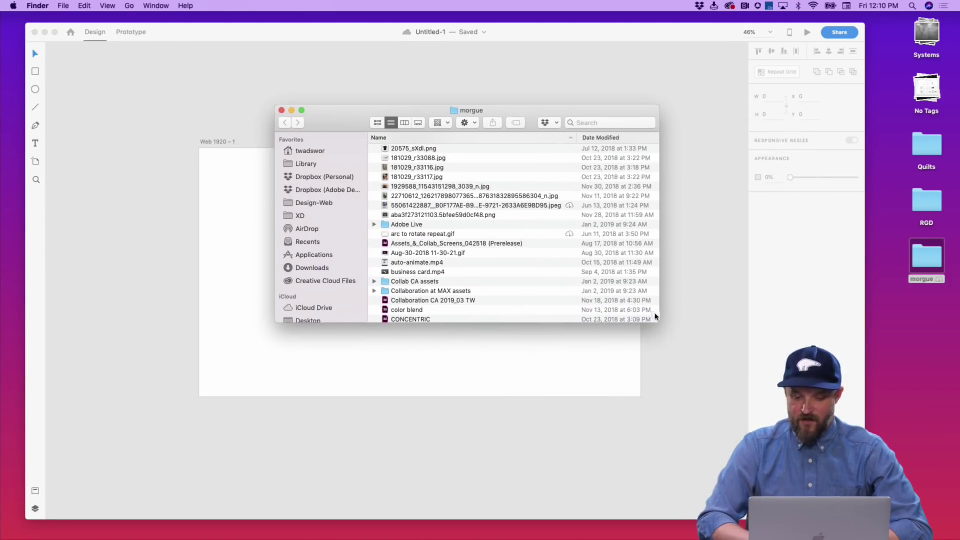
pyautogui.moveTo(656, 320); pyautogui.dragTo(831, 442)
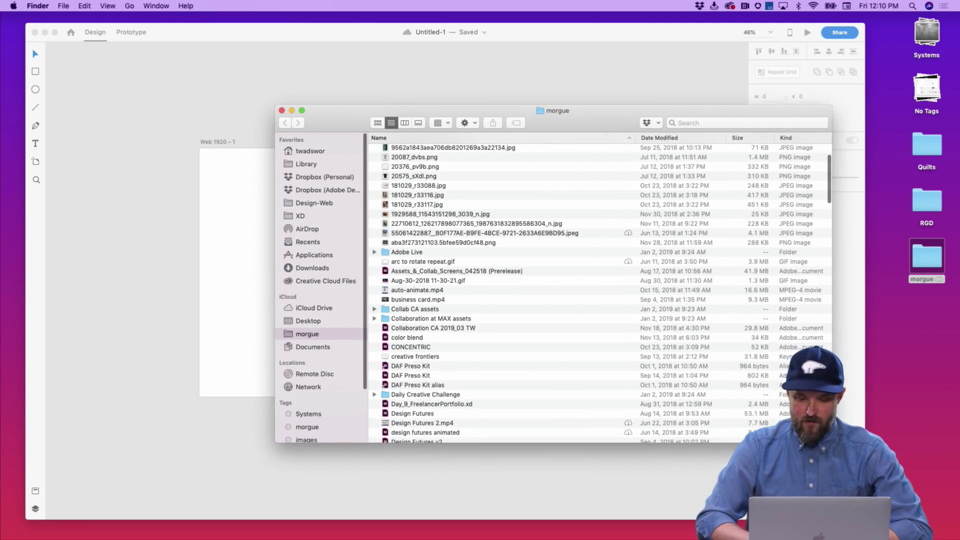
# Step: View the image IMG_0370 copy.jpg from the morgue folder at full size and close it again
pyautogui.scroll(-10, 617, 312)
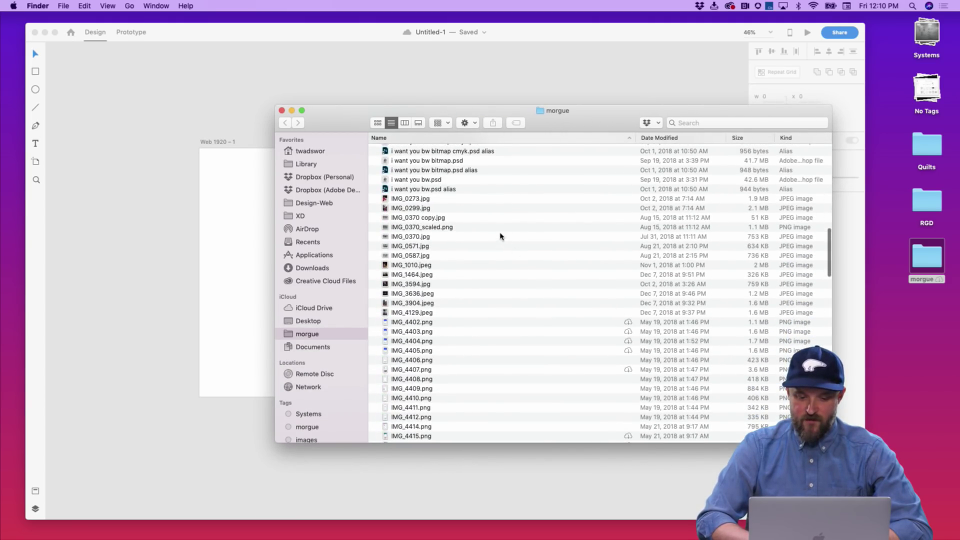
pyautogui.click(498, 219)
pyautogui.doubleClick(497, 220)
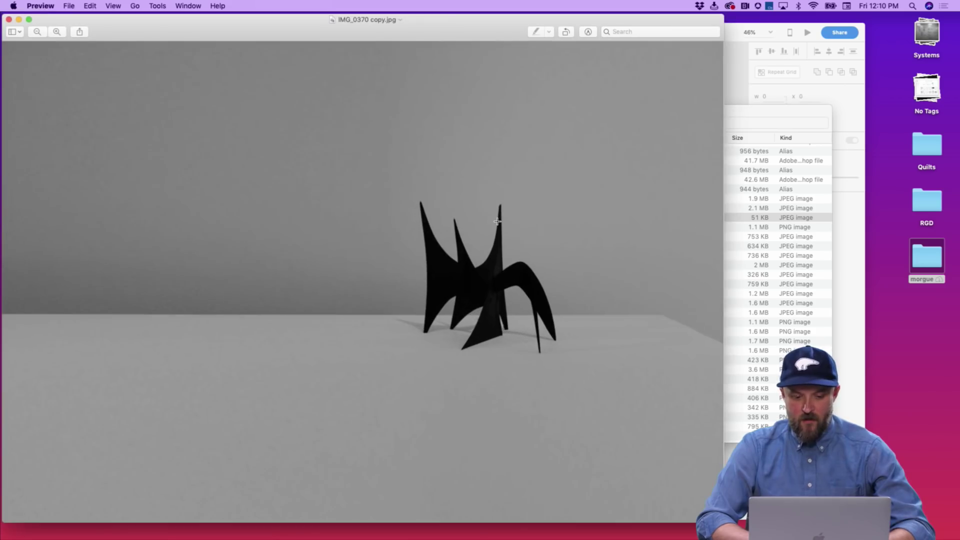
pyautogui.click(9, 19)
pyautogui.click(380, 204)
# Step: Preview the tumblr poster and artwork images in the morgue folder one after another, looking for design inspiration
pyautogui.scroll(-15, 436, 254)
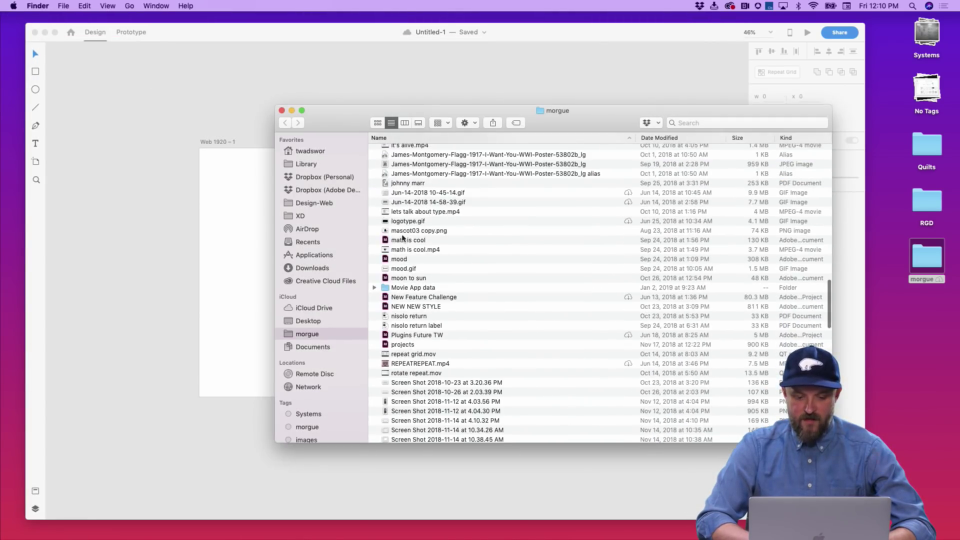
pyautogui.click(437, 251)
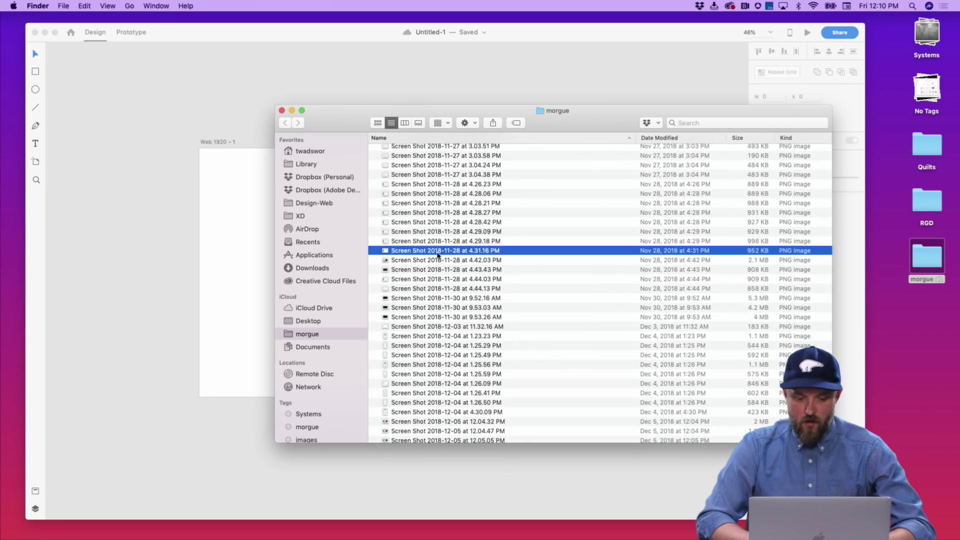
pyautogui.scroll(-10, 437, 253)
pyautogui.click(437, 287)
pyautogui.press('space')
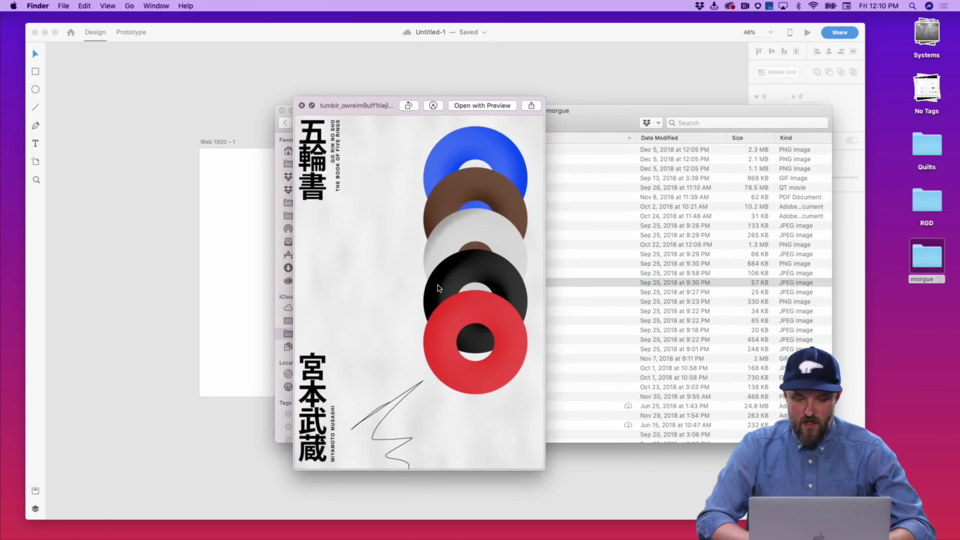
pyautogui.press('Up')
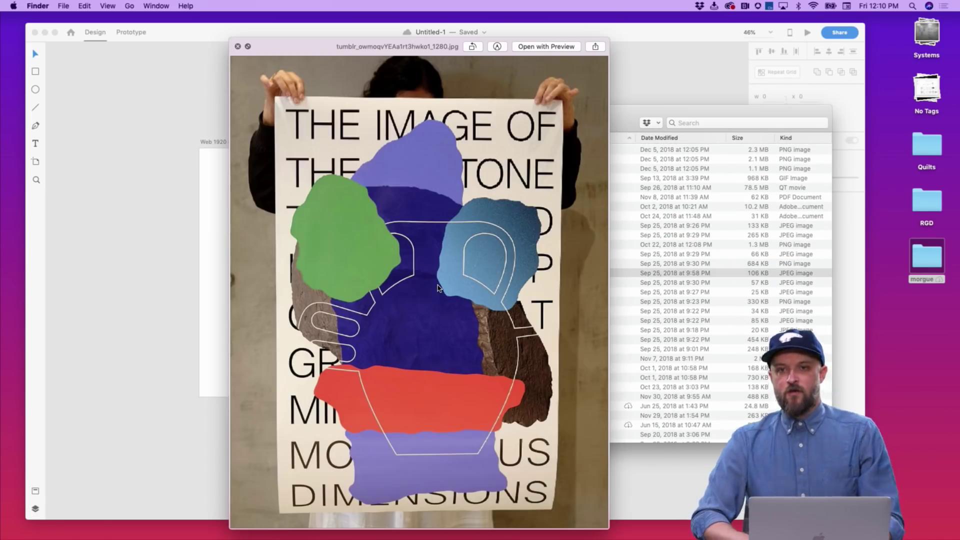
pyautogui.press('Up')
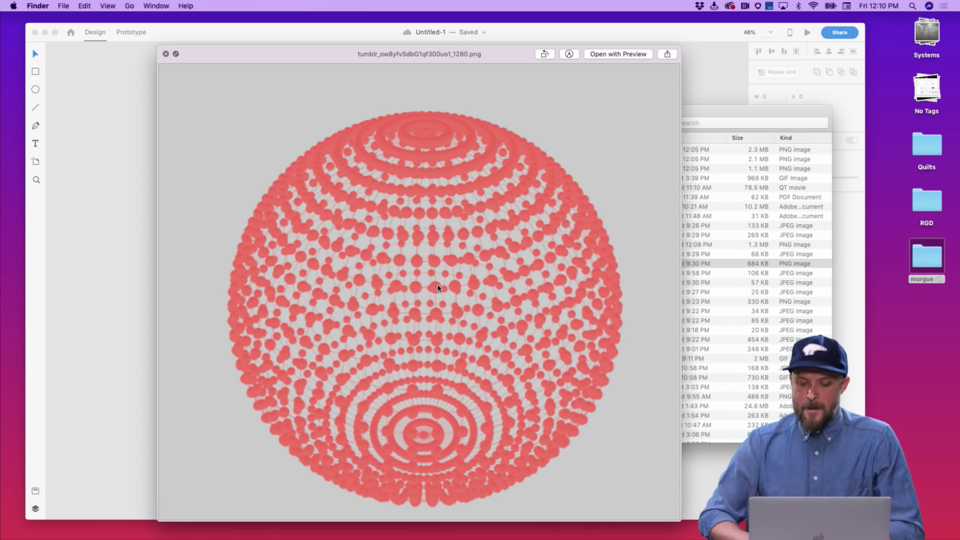
pyautogui.press('Down')
pyautogui.press('Down')
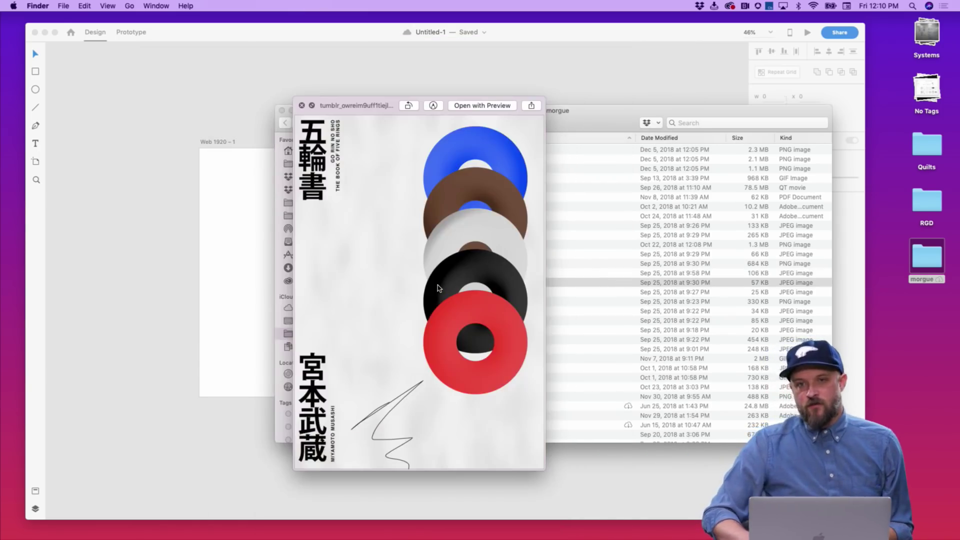
pyautogui.press('Down')
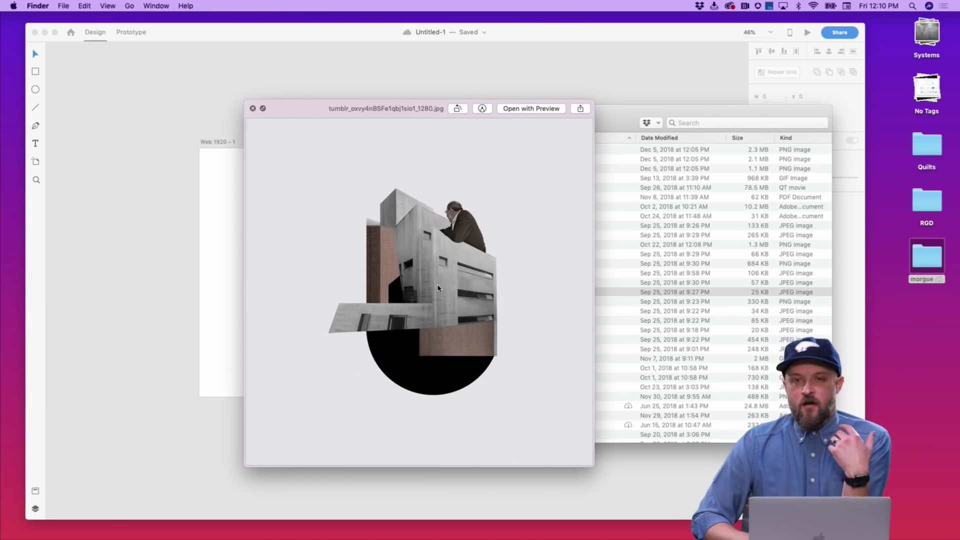
pyautogui.press('Down')
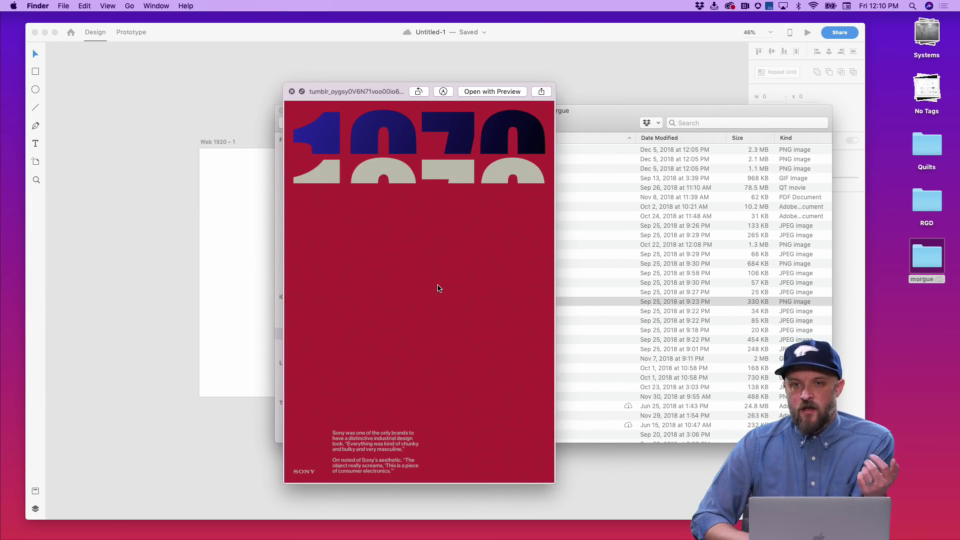
pyautogui.press('Down')
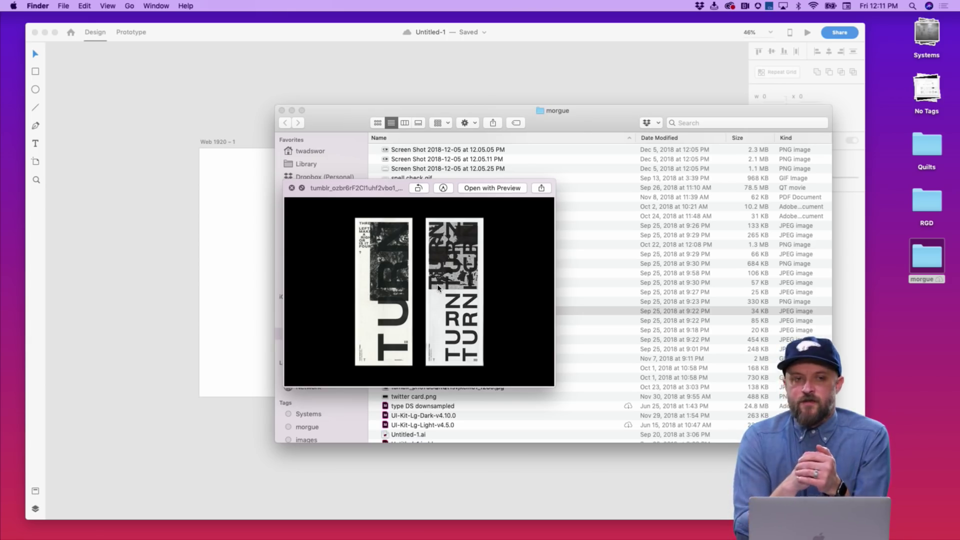
# Step: Place the black-and-white TURN poster image beside the artboard's upper-left corner in XD and enlarge it to about 546 × 382
pyautogui.press('space')
pyautogui.moveTo(395, 309); pyautogui.dragTo(106, 179)
pyautogui.moveTo(156, 198); pyautogui.dragTo(192, 120)
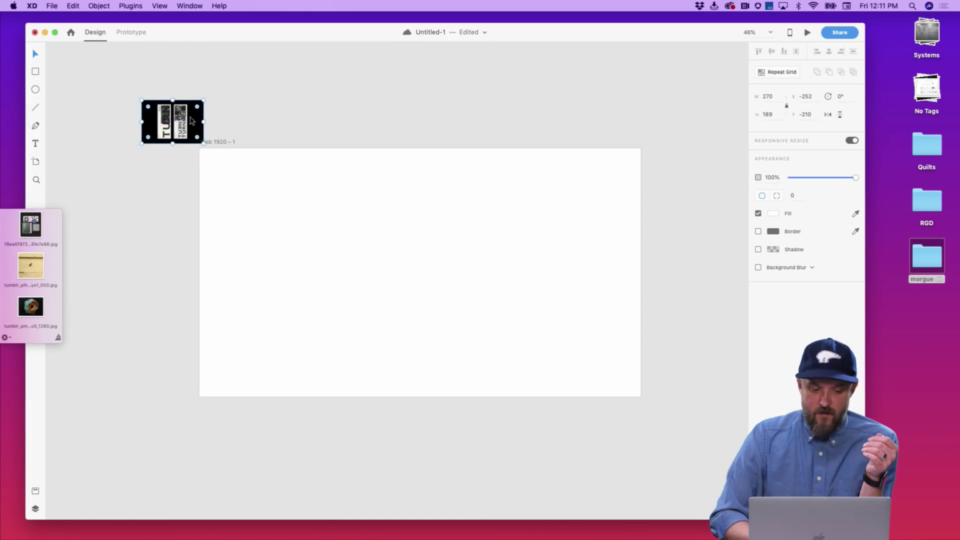
pyautogui.click(202, 143)
pyautogui.click(202, 143)
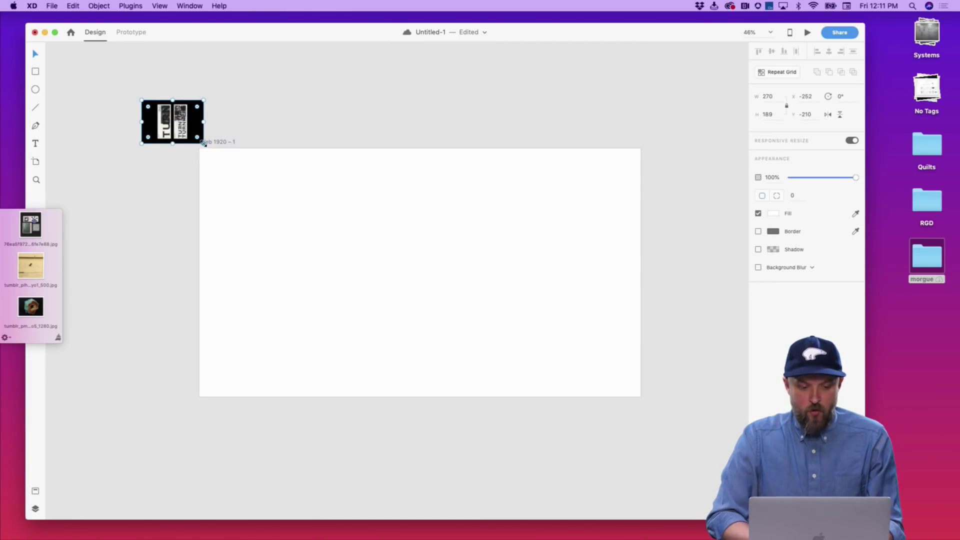
pyautogui.moveTo(202, 143); pyautogui.dragTo(156, 165)
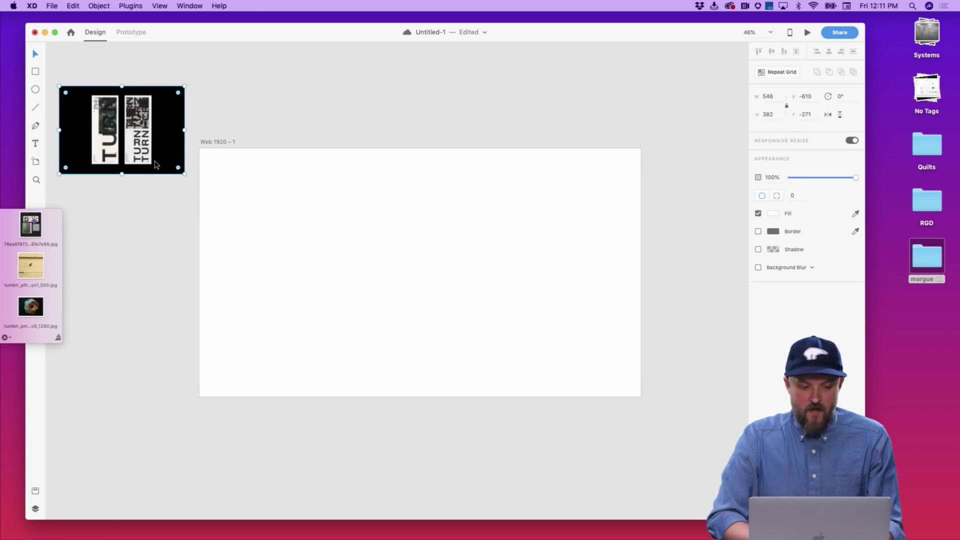
pyautogui.hscroll(-3, 396, 397)
# Step: Preview more images in Finder's morgue folder and place tumblr_p5168vAa9C1x64ujeo1_1280.jpg below the TURN image in XD
pyautogui.press('super+Tab')
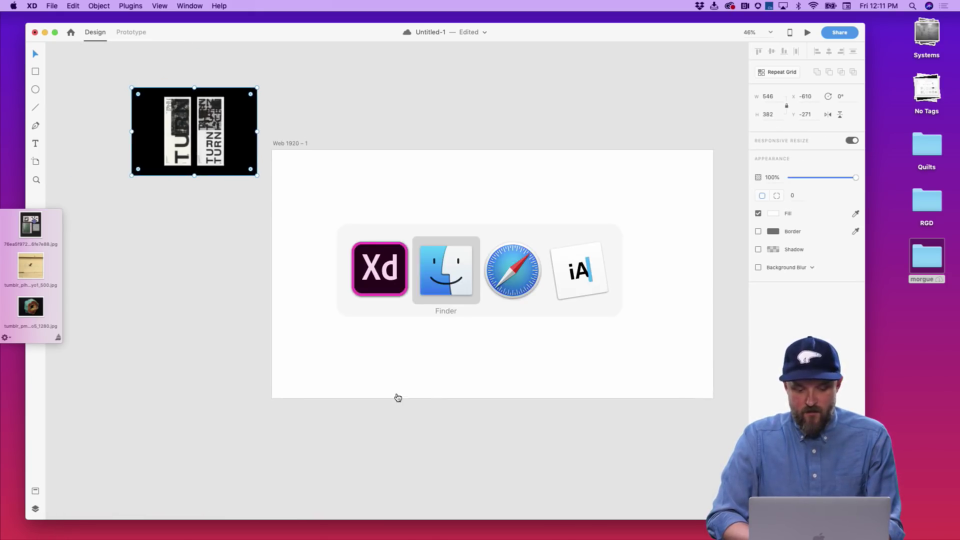
pyautogui.click(536, 341)
pyautogui.press('space')
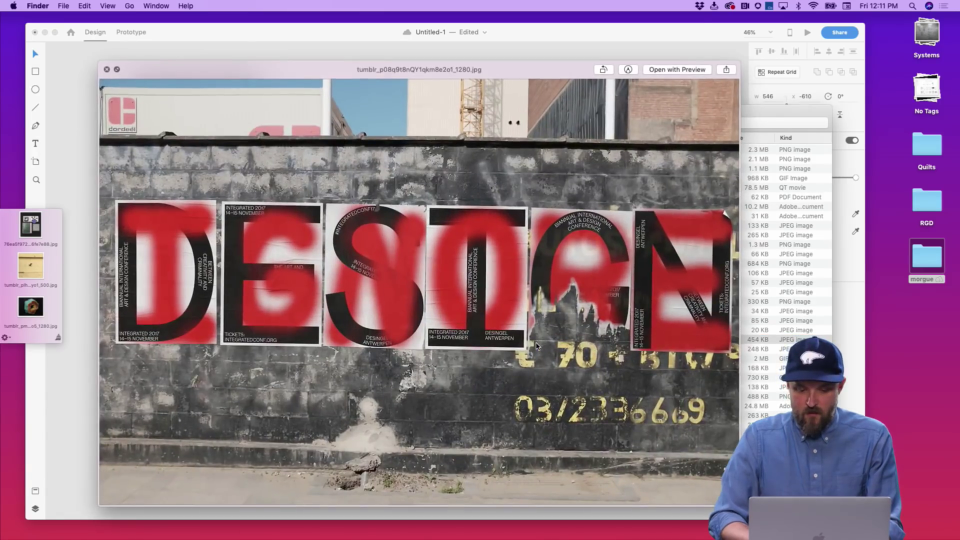
pyautogui.press('Down')
pyautogui.press('space')
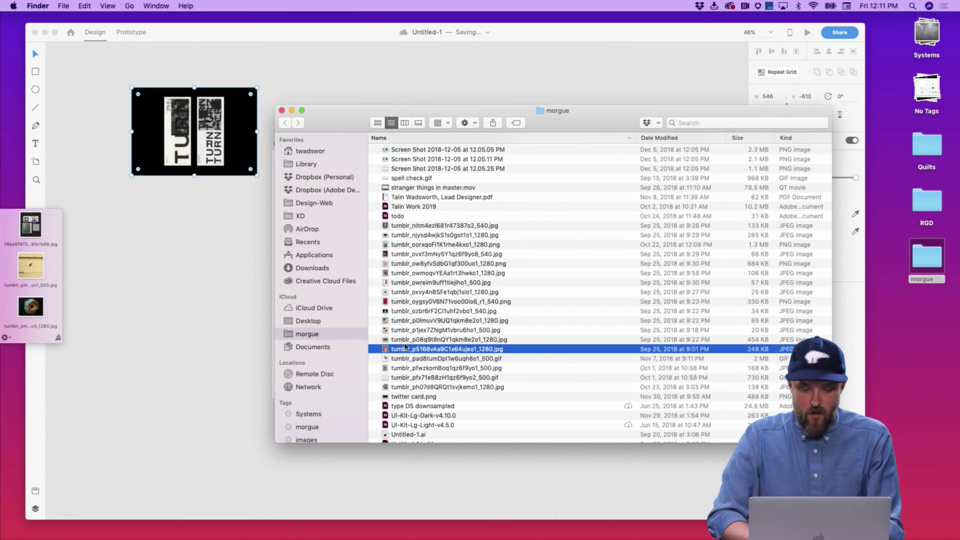
pyautogui.moveTo(385, 349); pyautogui.dragTo(156, 256)
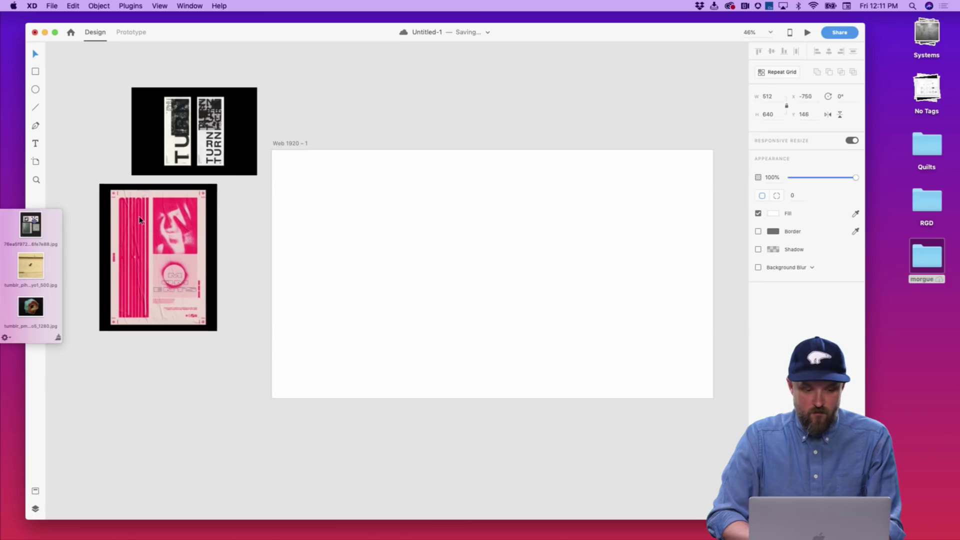
pyautogui.click(248, 221)
pyautogui.scroll(3, 248, 221)
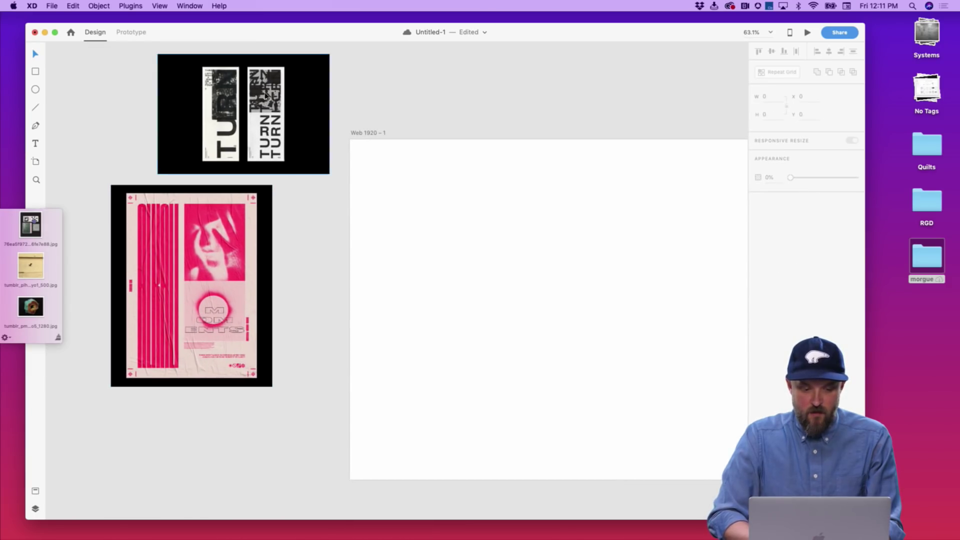
# Step: Check further images in Finder's morgue folder and place tumblr_ph07d8QRQt1svjkemo1_1280.jpg below the pink poster in XD
pyautogui.press('super+Tab')
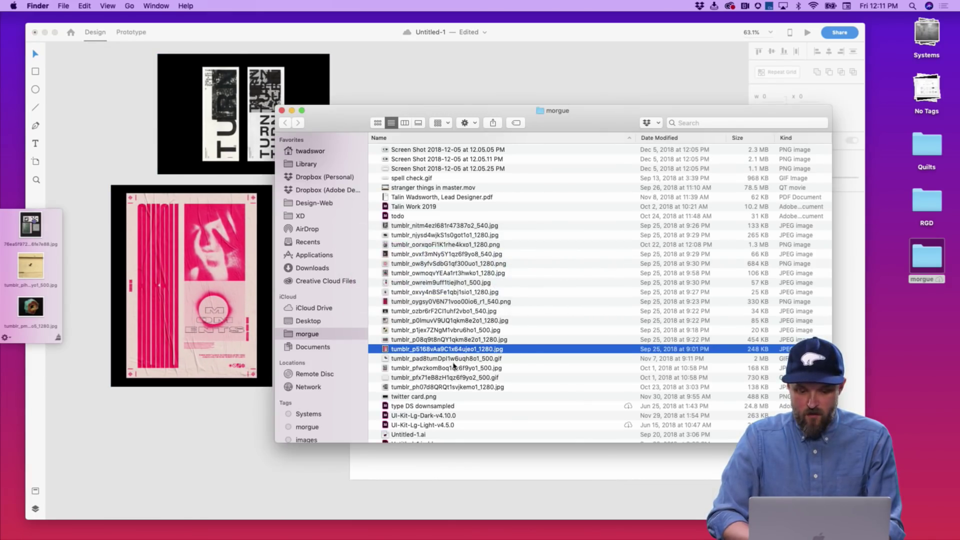
pyautogui.press('space')
pyautogui.press('space')
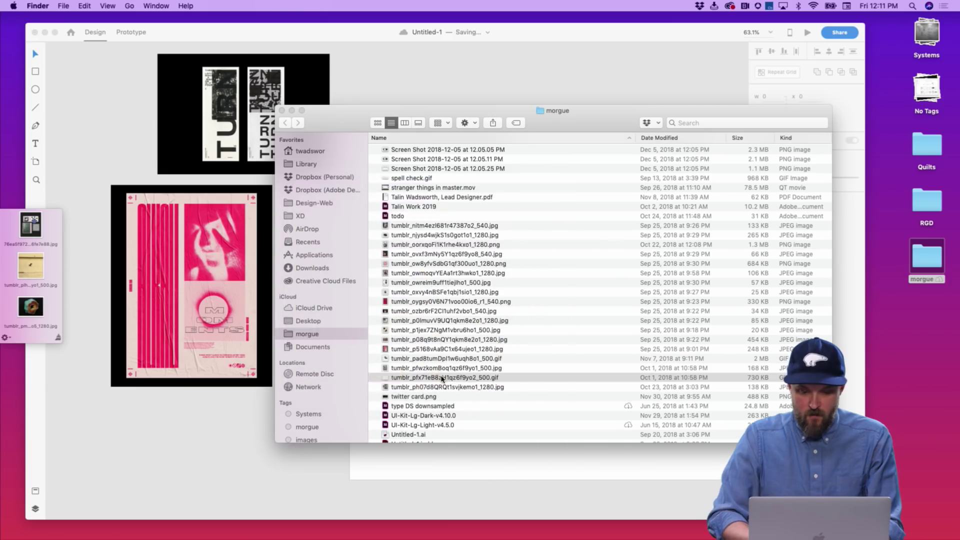
pyautogui.press('Down')
pyautogui.press('space')
pyautogui.press('space')
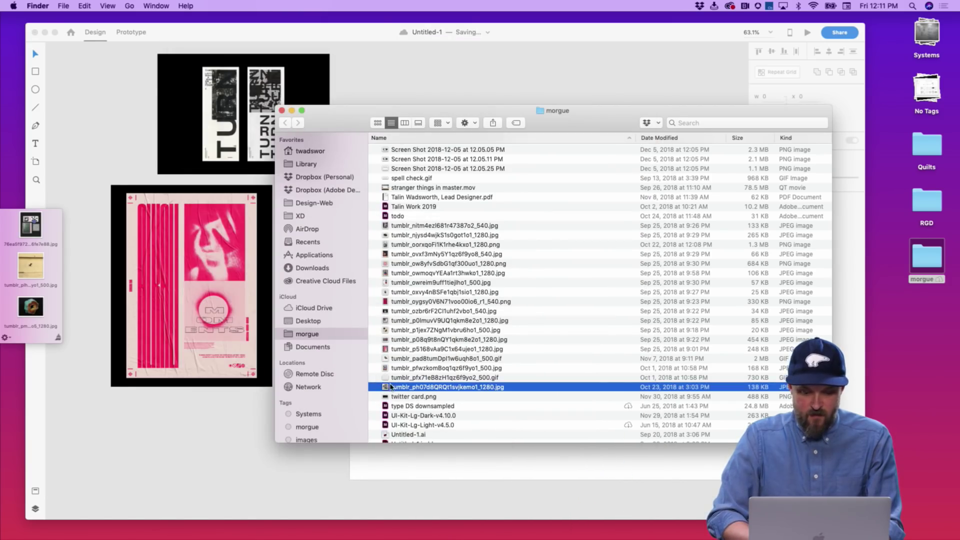
pyautogui.moveTo(392, 387); pyautogui.dragTo(214, 434)
pyautogui.click(194, 417)
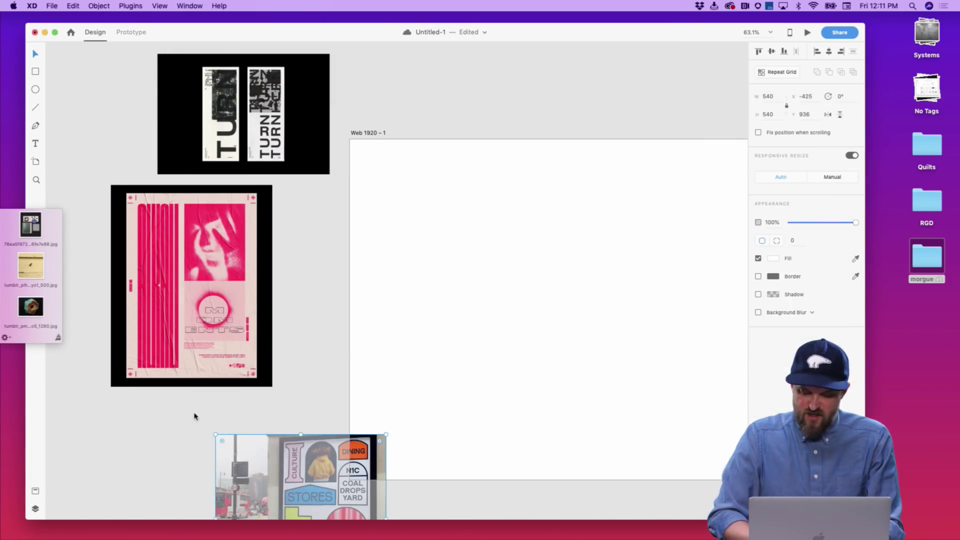
# Step: Move the Coal Drops Yard street poster image above the artboard, aligned with its left edge, and deselect it
pyautogui.scroll(-5, 442, 403)
pyautogui.moveTo(416, 426); pyautogui.dragTo(471, 213)
pyautogui.click(527, 216)
pyautogui.scroll(5, 486, 332)
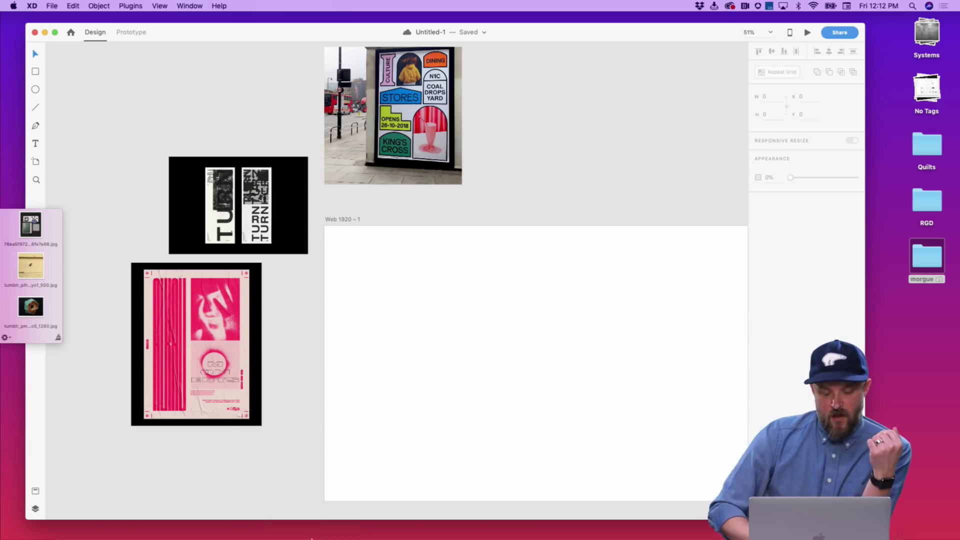
# Step: Switch to Safari and open behance.net in a new tab to browse its featured projects
pyautogui.moveTo(175, 537)
pyautogui.click(175, 519)
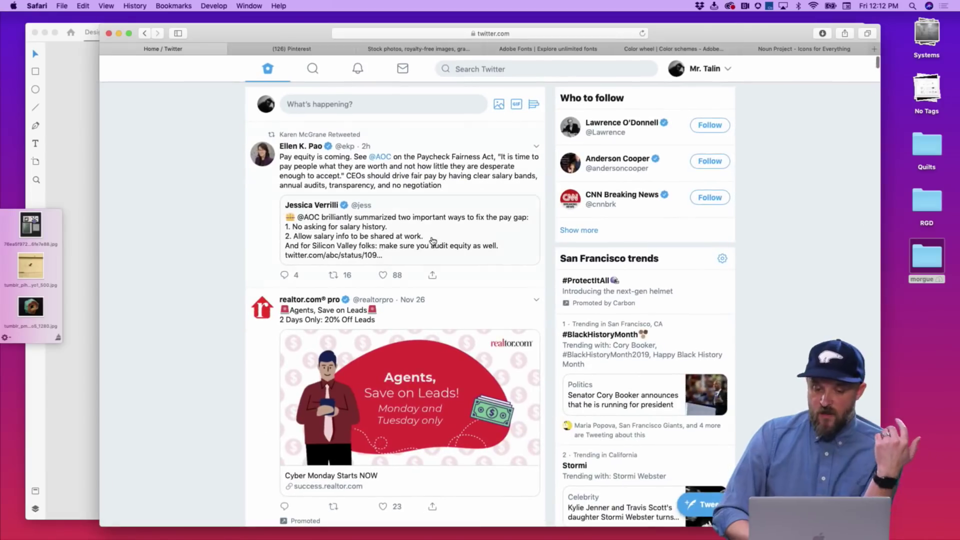
pyautogui.press('super+t')
pyautogui.write('bneha')
pyautogui.press('BackSpace')
pyautogui.press('BackSpace')
pyautogui.press('BackSpace')
pyautogui.press('BackSpace')
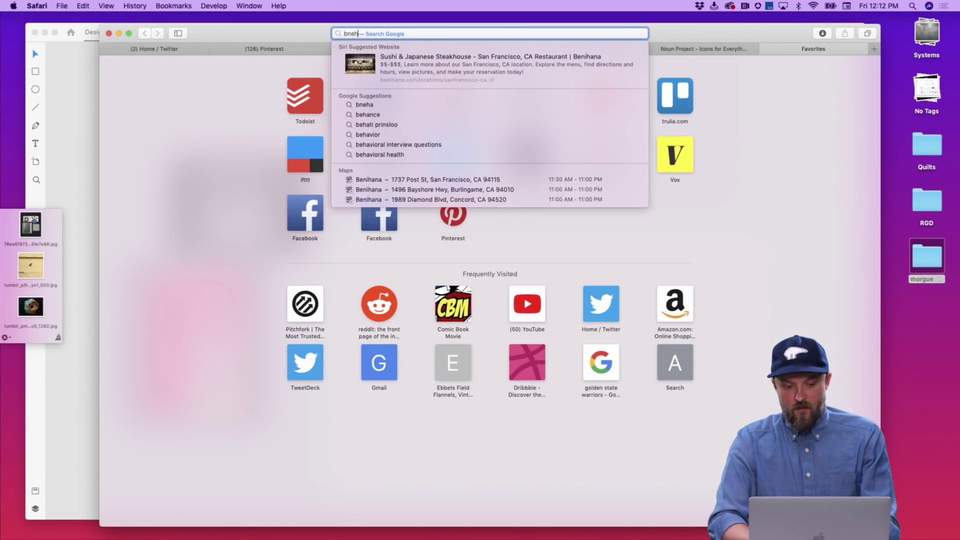
pyautogui.write('ehance.net')
pyautogui.press('Return')
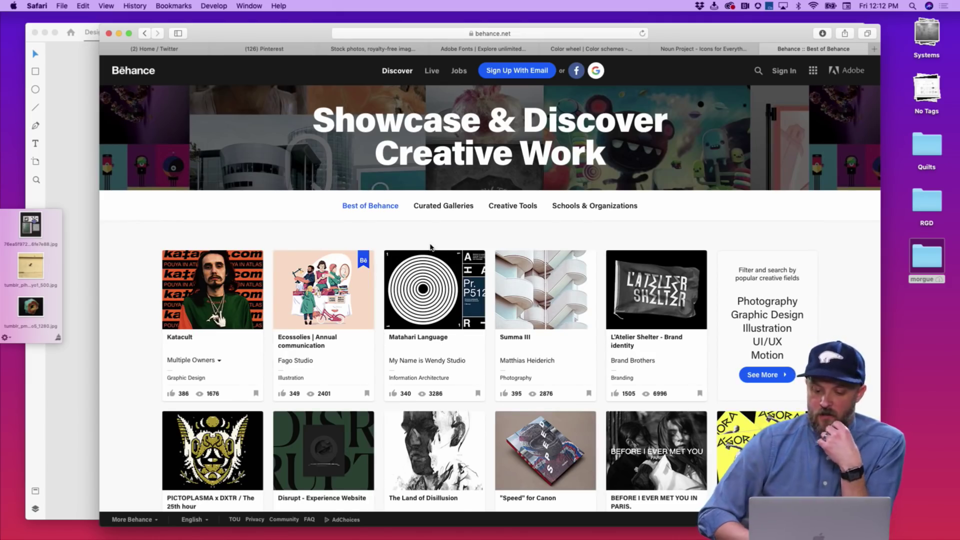
pyautogui.scroll(-1, 380, 160)
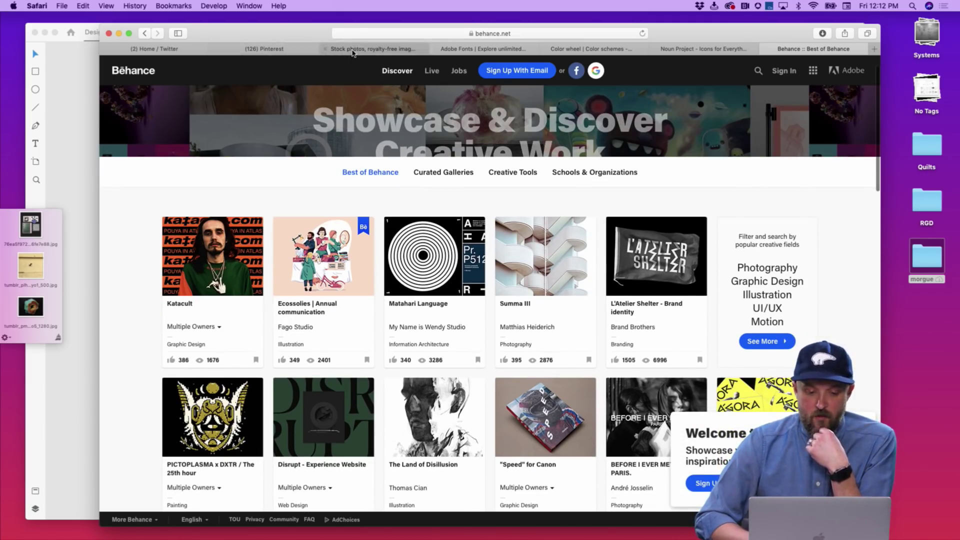
# Step: Look through the curated asset collections on the Adobe Stock page
pyautogui.click(395, 49)
pyautogui.scroll(-6, 425, 168)
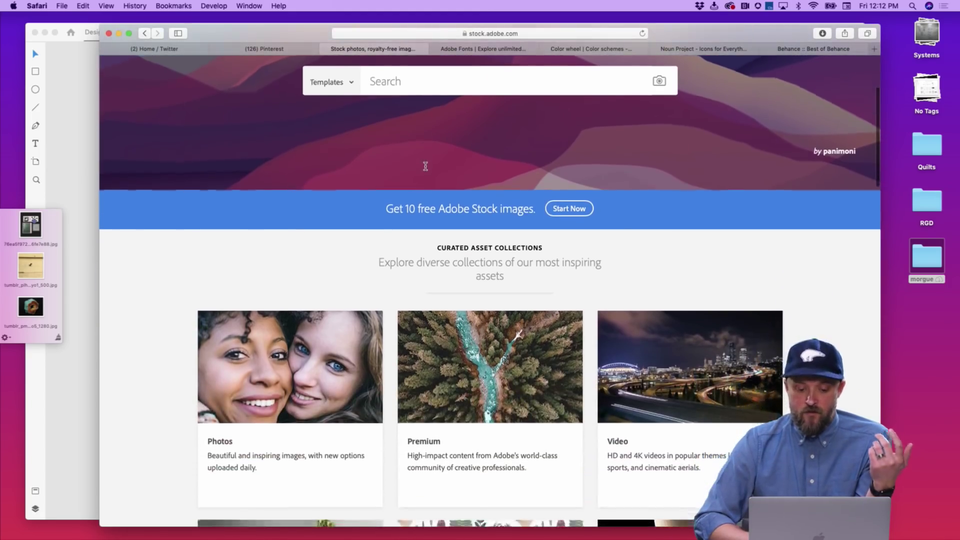
pyautogui.scroll(-3, 425, 168)
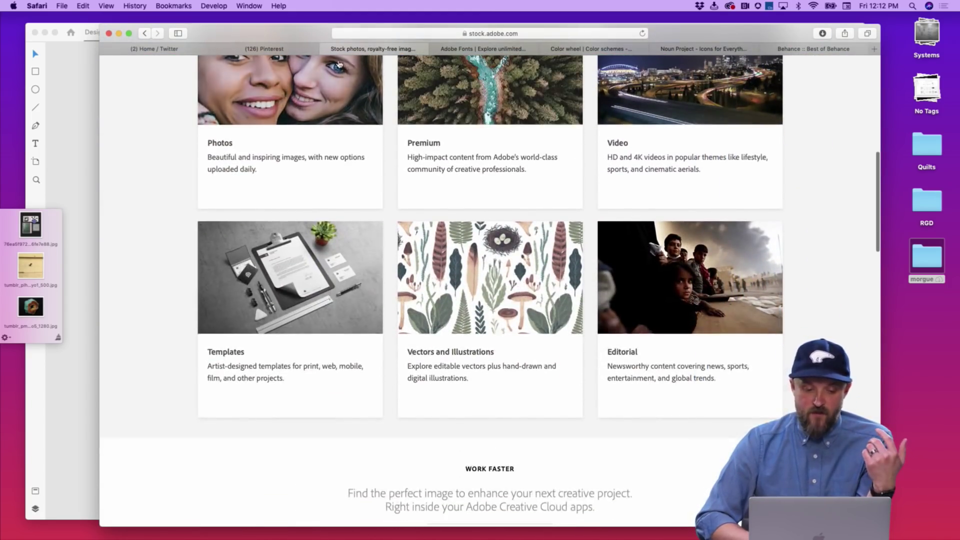
# Step: Go to Pinterest, open the signed-in profile and look through its board overview
pyautogui.click(264, 49)
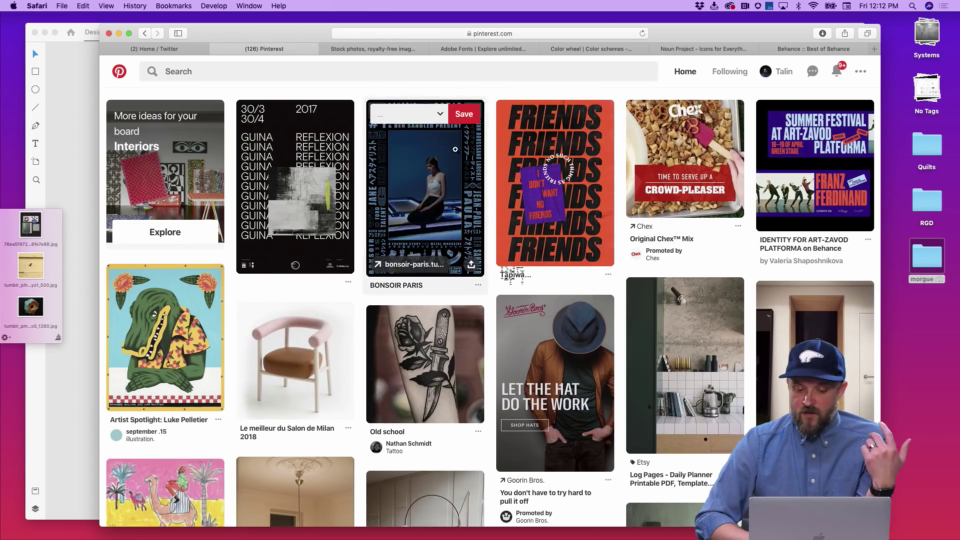
pyautogui.scroll(-1, 583, 215)
pyautogui.scroll(1, 583, 214)
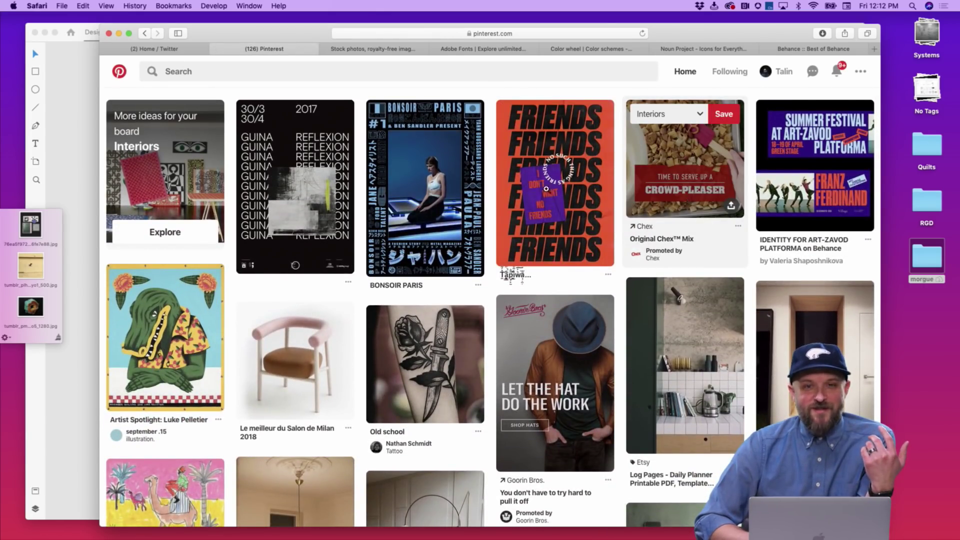
pyautogui.click(774, 78)
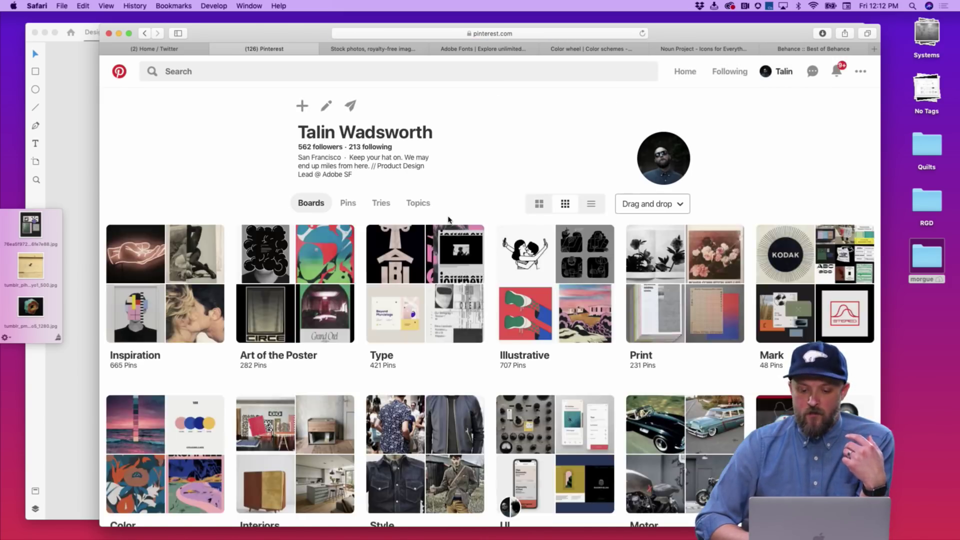
pyautogui.scroll(-3, 455, 235)
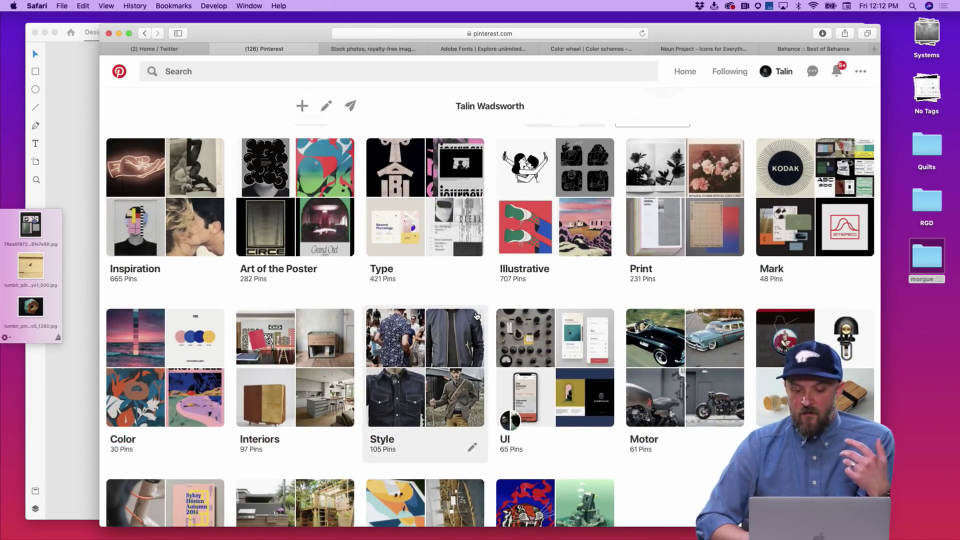
pyautogui.scroll(-1, 476, 316)
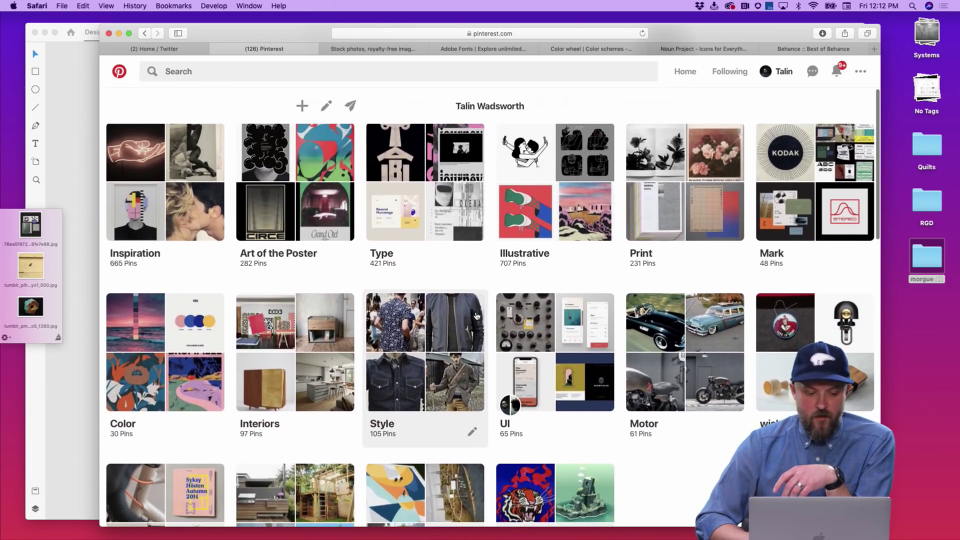
pyautogui.scroll(-1, 251, 271)
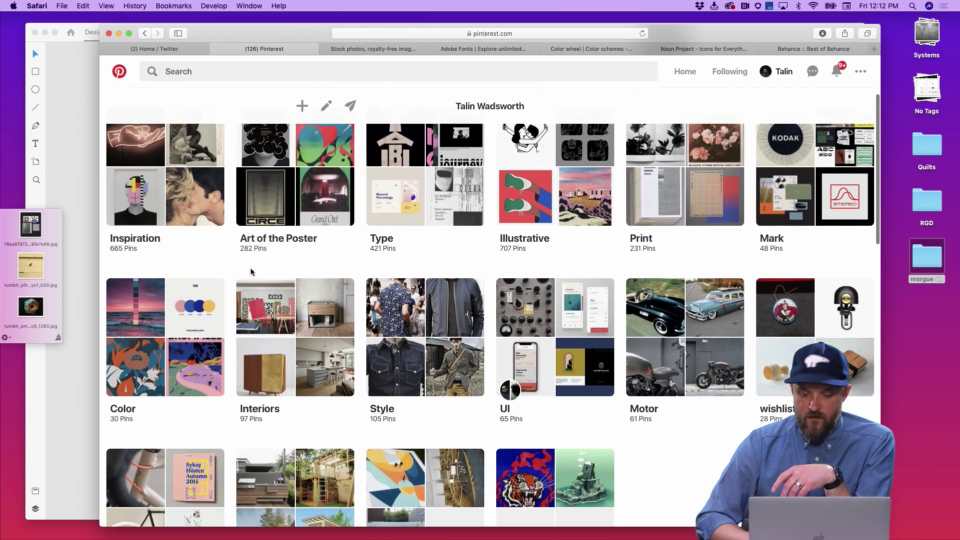
# Step: Open the Inspiration board on the profile and browse its pins for reference images
pyautogui.scroll(2, 229, 220)
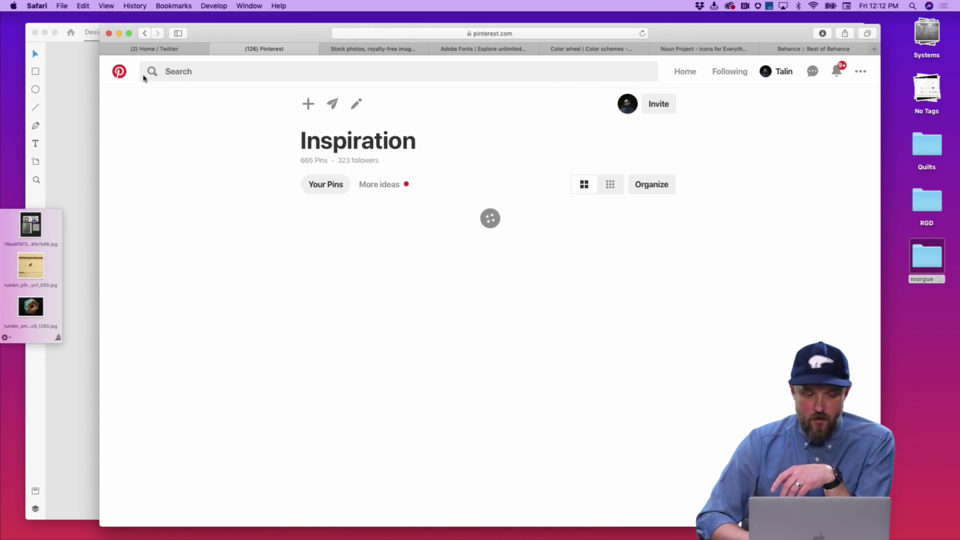
pyautogui.scroll(-5, 261, 220)
pyautogui.scroll(-5, 262, 220)
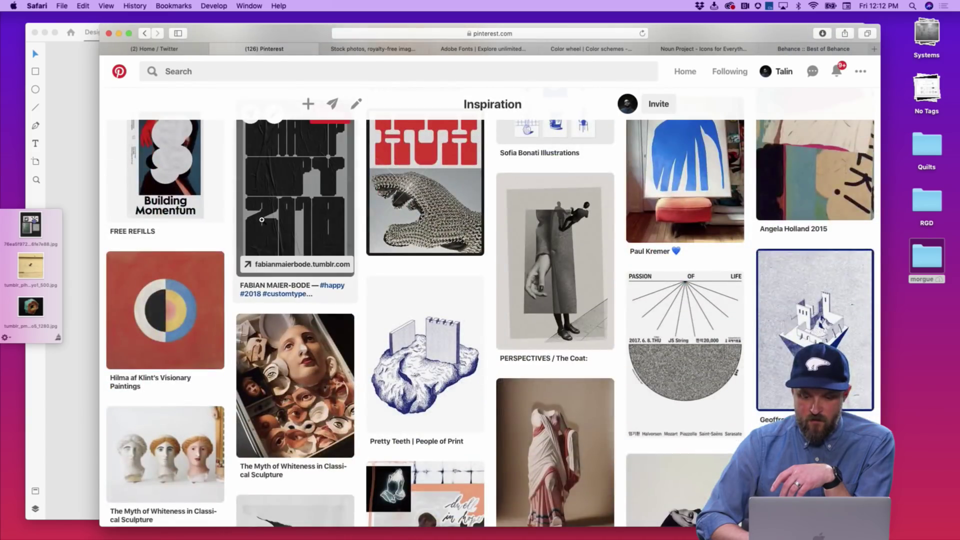
pyautogui.scroll(-15, 201, 128)
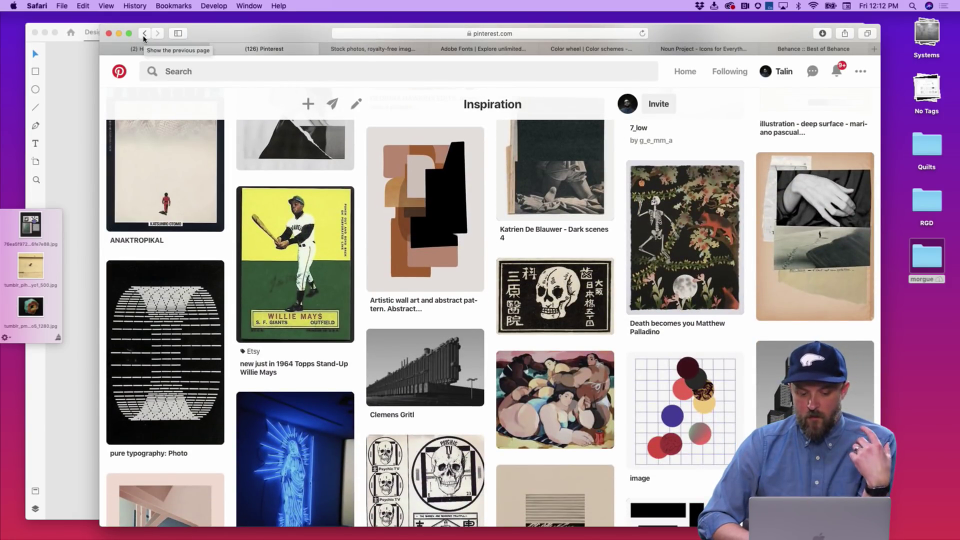
pyautogui.scroll(-3, 278, 307)
pyautogui.scroll(-2, 278, 307)
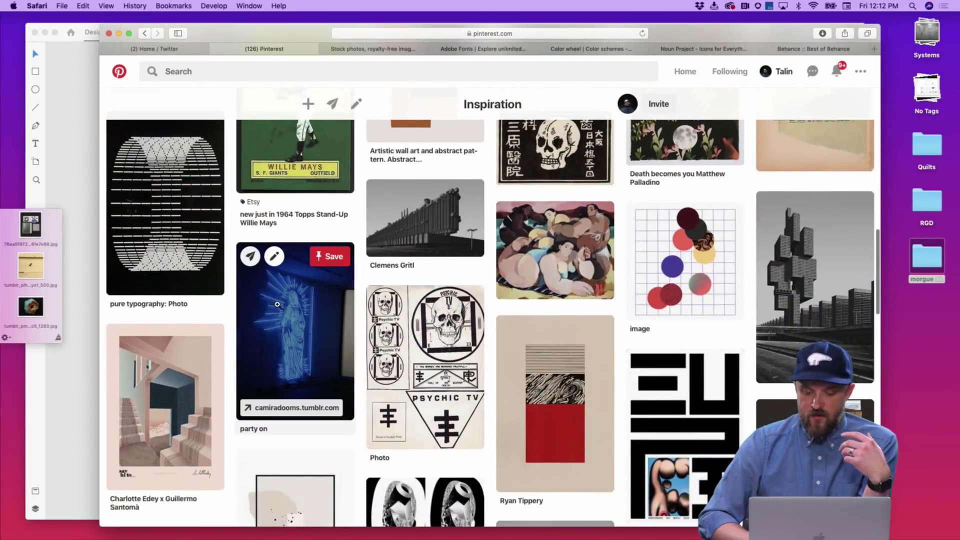
pyautogui.scroll(-5, 278, 305)
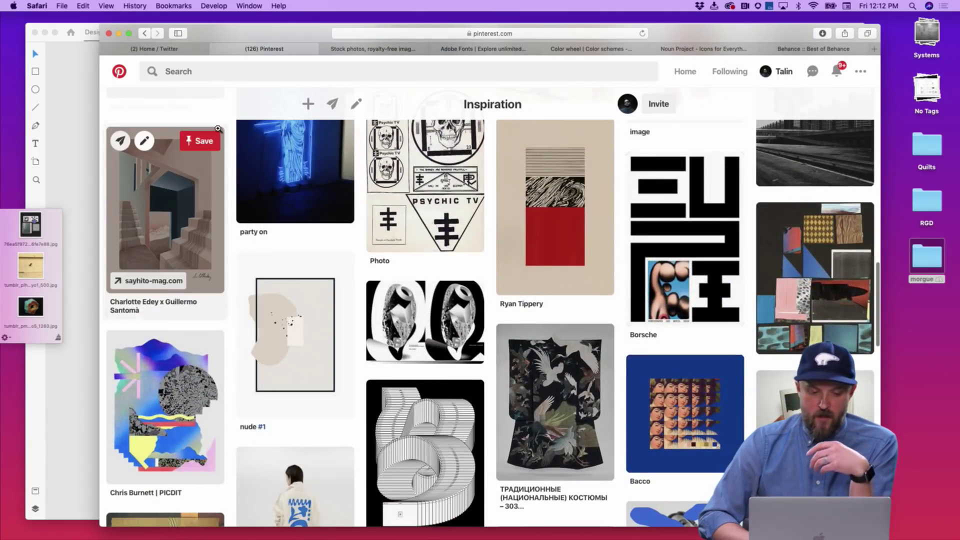
# Step: Return to the profile's board overview and open the Color board
pyautogui.press('super+bracketleft')
pyautogui.scroll(-6, 190, 276)
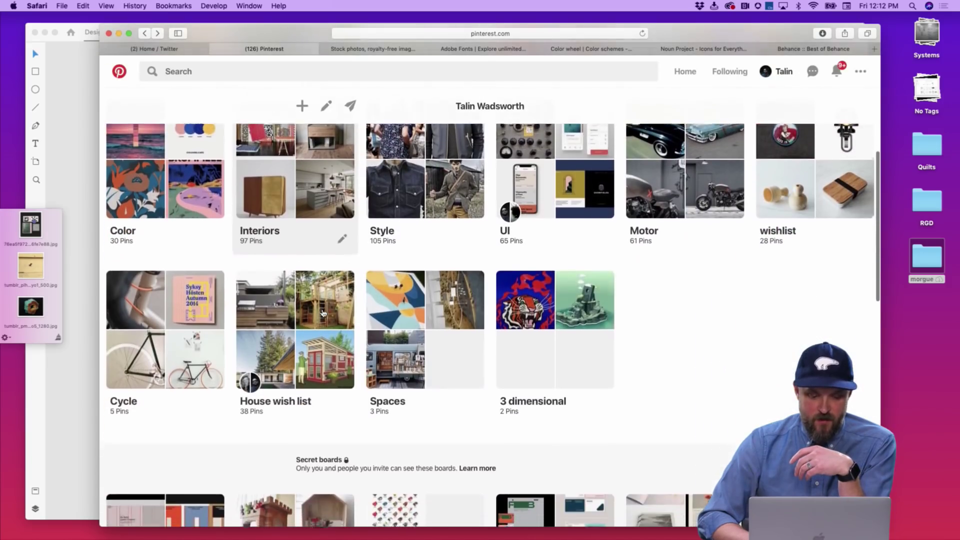
pyautogui.scroll(4, 190, 276)
pyautogui.click(190, 275)
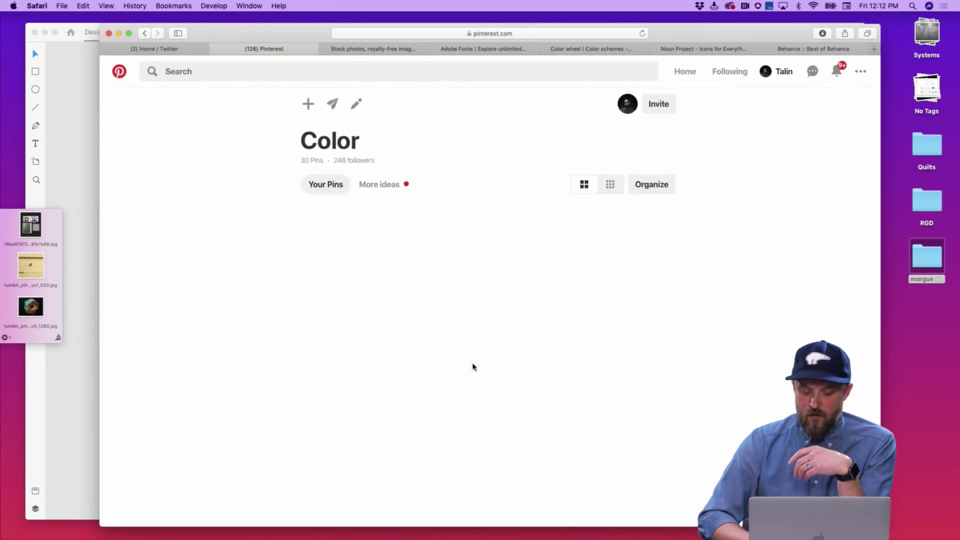
# Step: Browse the Color board, open the "Fashion Shoes on" pin and add its poster image to the floating image shelf
pyautogui.scroll(-2, 602, 369)
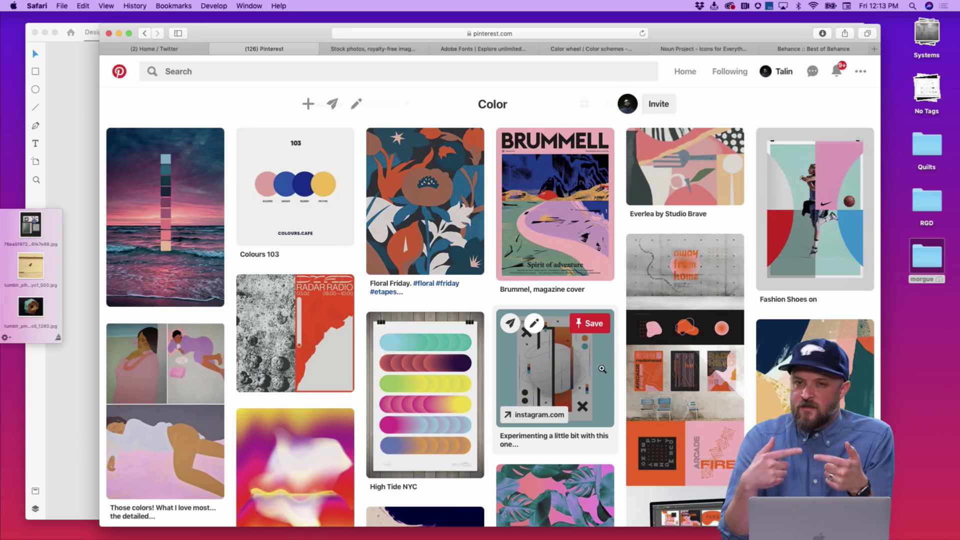
pyautogui.scroll(-3, 685, 451)
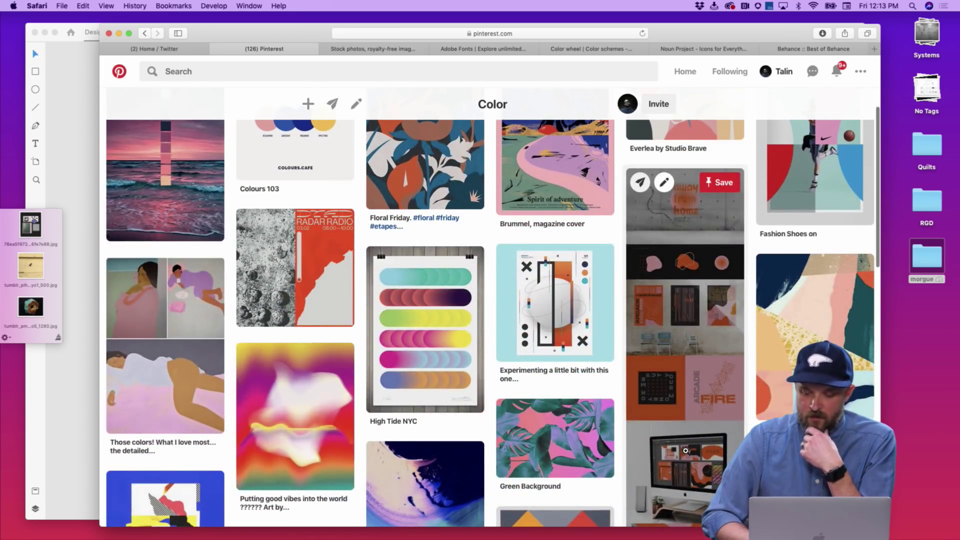
pyautogui.scroll(-3, 685, 451)
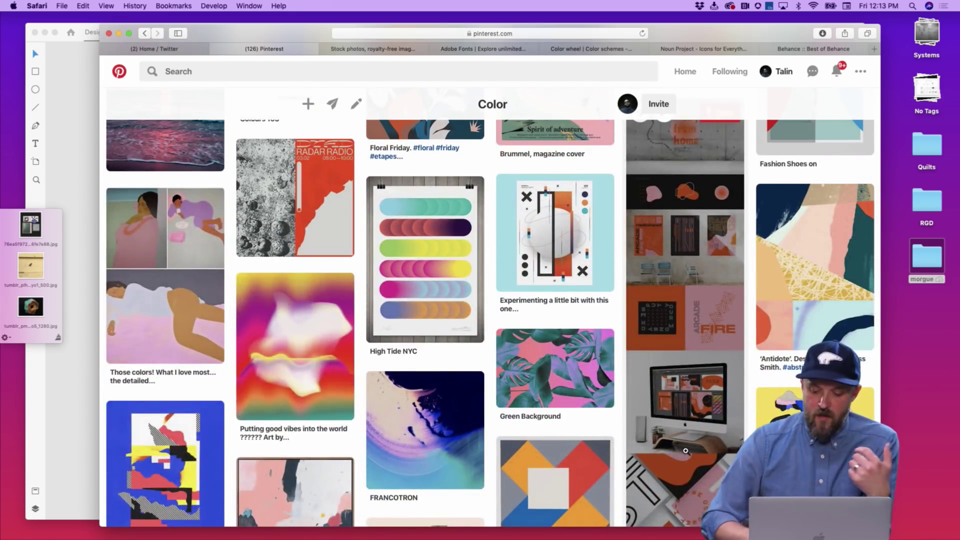
pyautogui.scroll(4, 659, 295)
pyautogui.scroll(3, 658, 295)
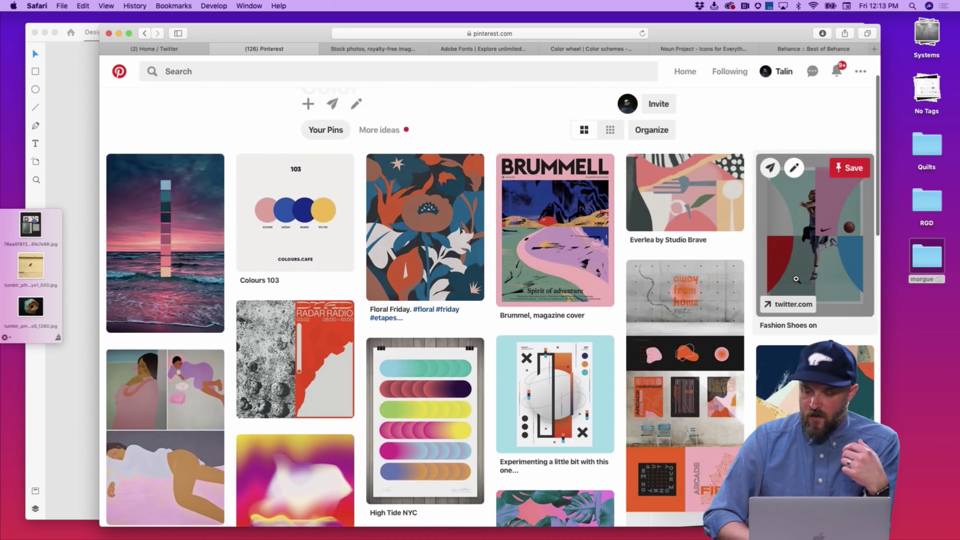
pyautogui.click(779, 287)
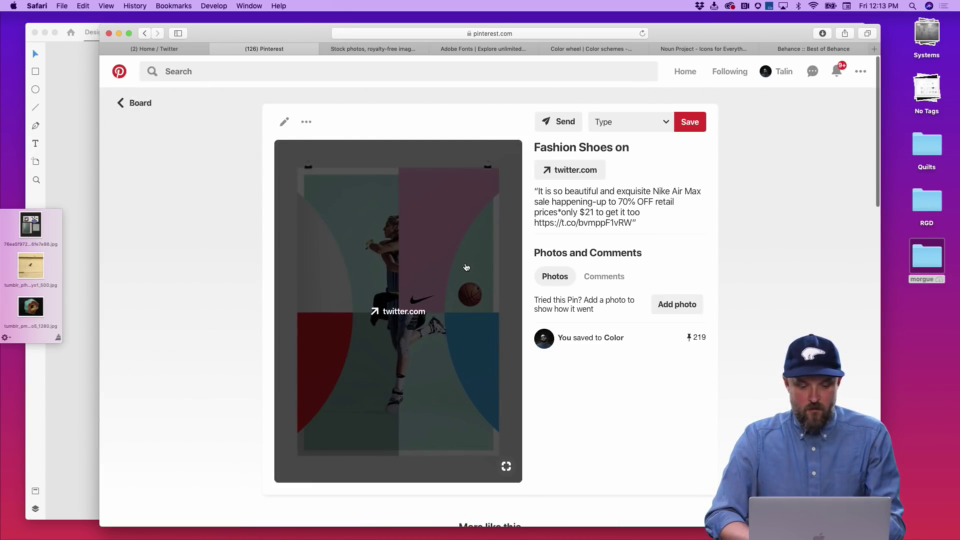
pyautogui.moveTo(467, 270); pyautogui.dragTo(32, 268)
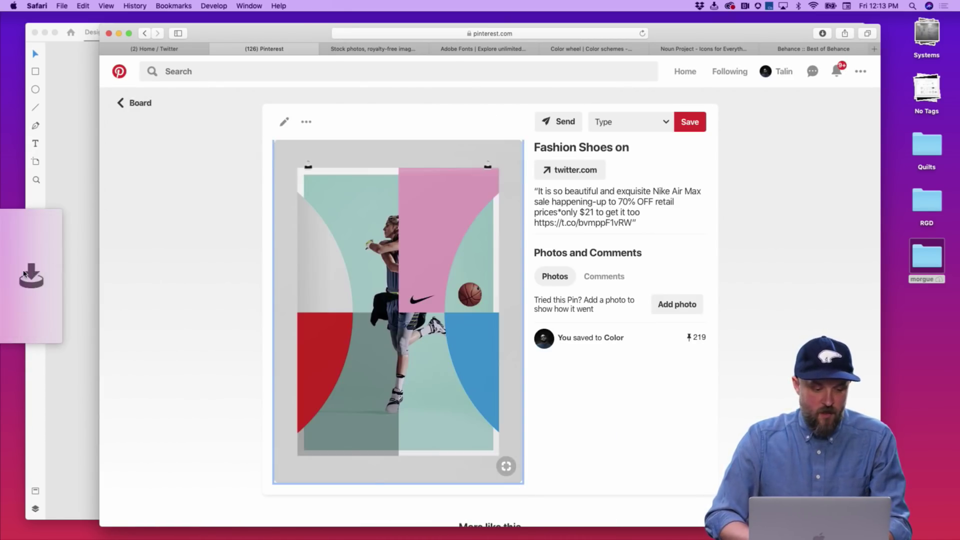
pyautogui.click(73, 163)
pyautogui.hscroll(1, 265, 328)
pyautogui.scroll(-1, 265, 328)
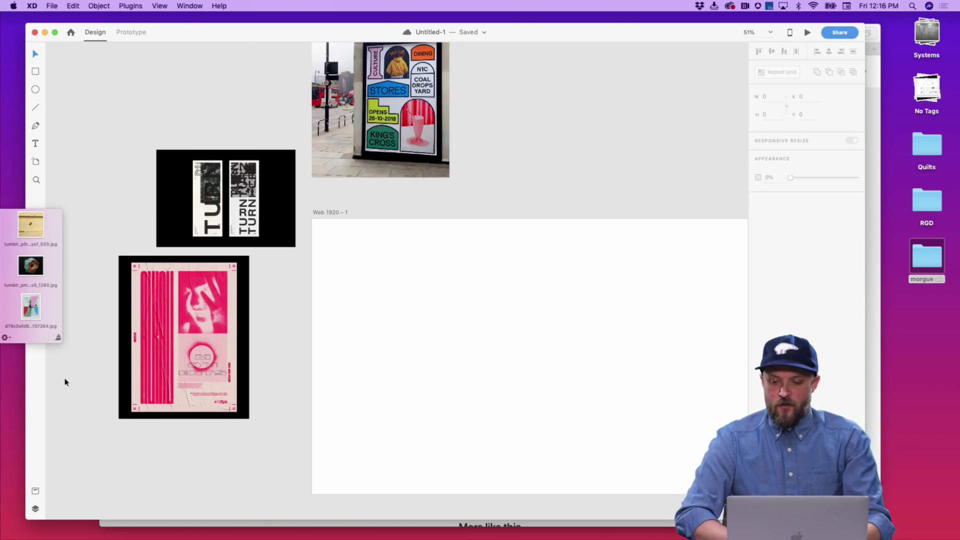
pyautogui.scroll(3, 413, 285)
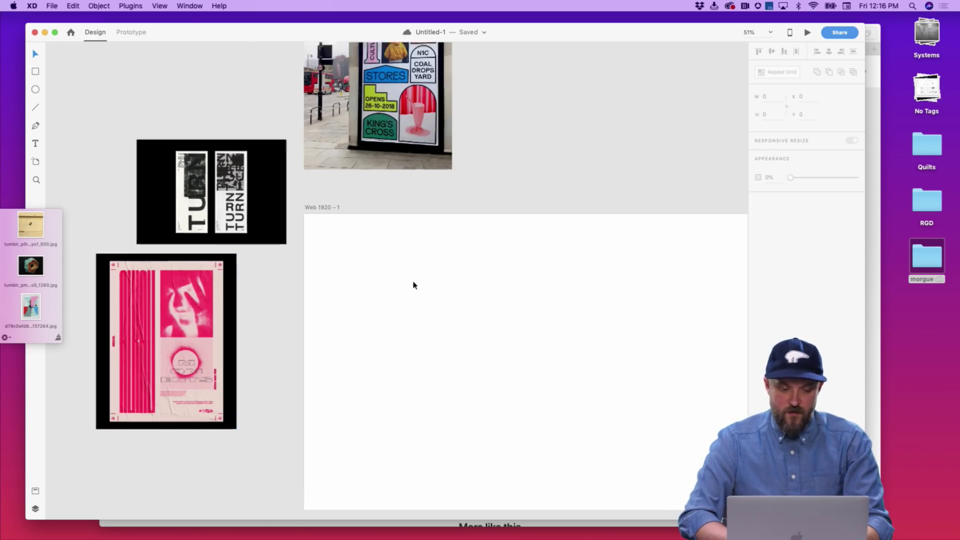
# Step: Switch to Safari, open the "Everlea by Studio Brave" pin from the Color board and add its image to the floating image shelf
pyautogui.moveTo(379, 520)
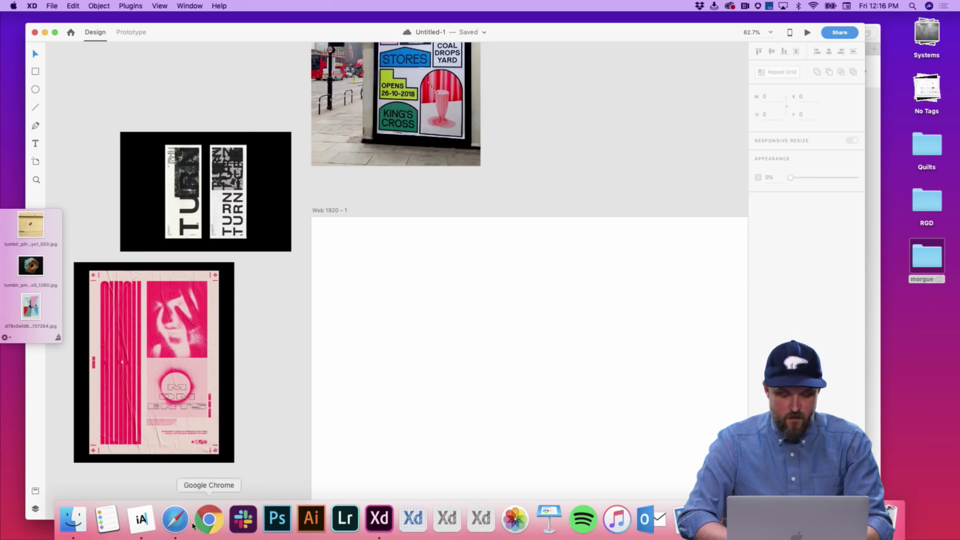
pyautogui.click(174, 519)
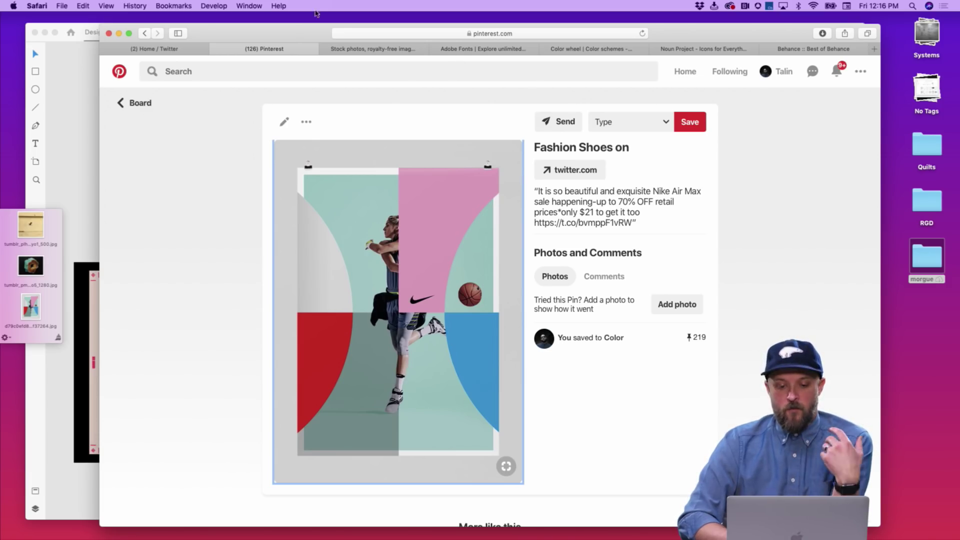
pyautogui.click(146, 106)
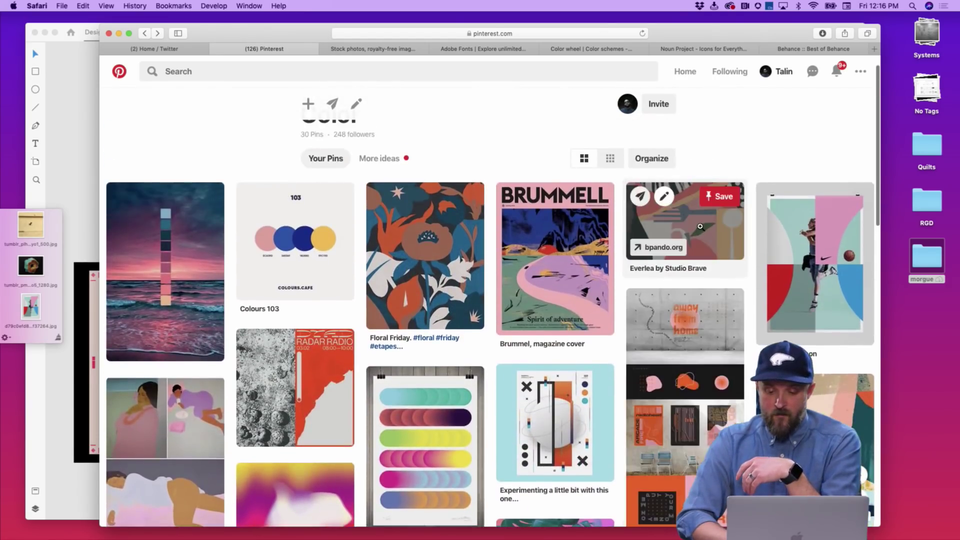
pyautogui.click(700, 229)
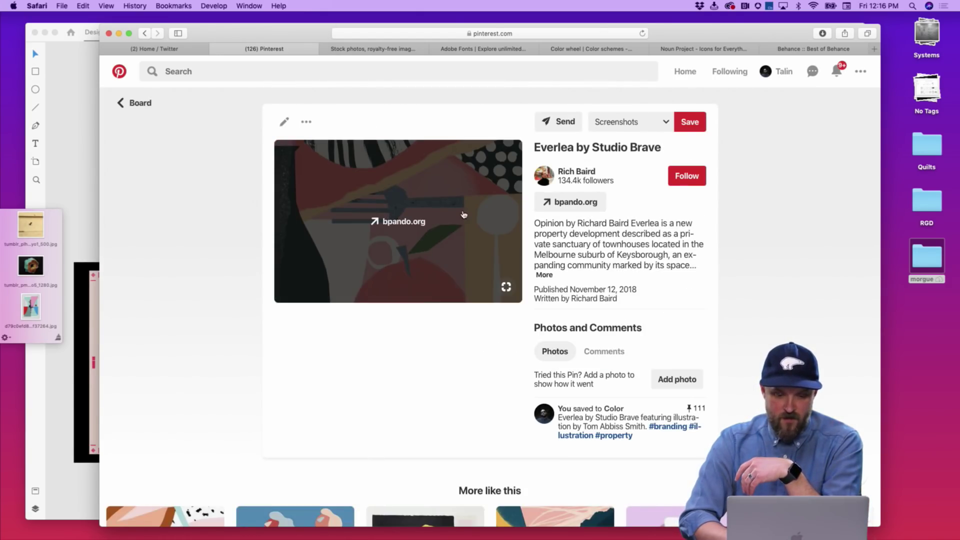
pyautogui.moveTo(463, 213); pyautogui.dragTo(31, 275)
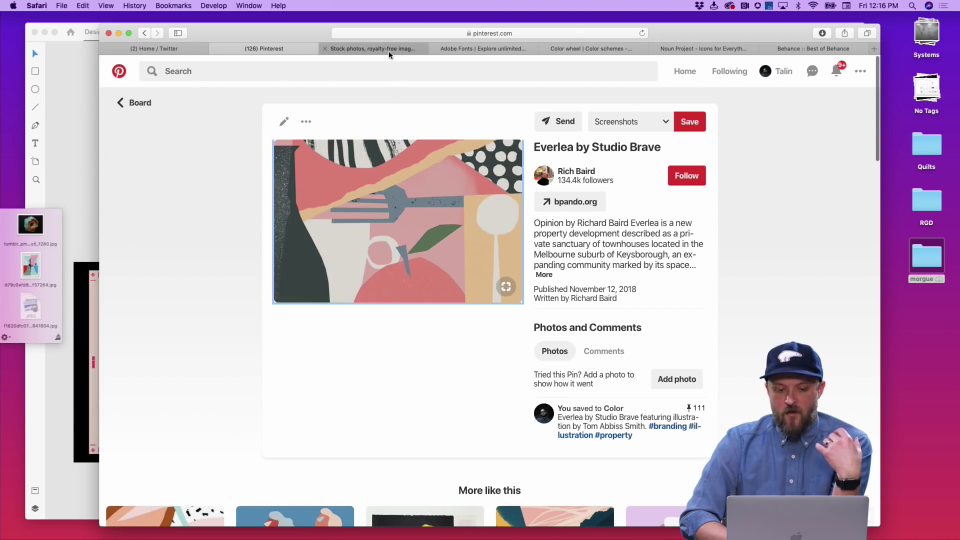
# Step: Revisit the Adobe Stock page and view the Adobe Fonts home page
pyautogui.click(390, 53)
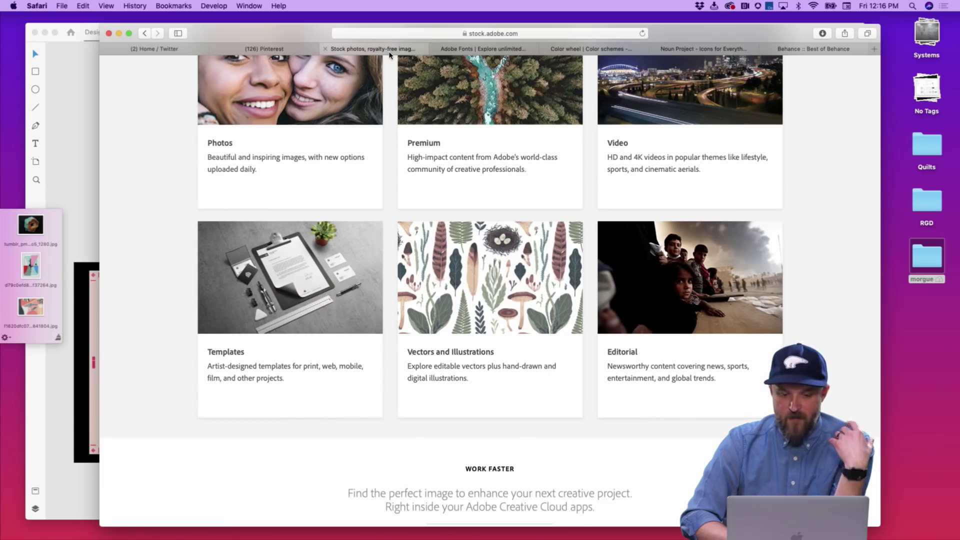
pyautogui.click(467, 50)
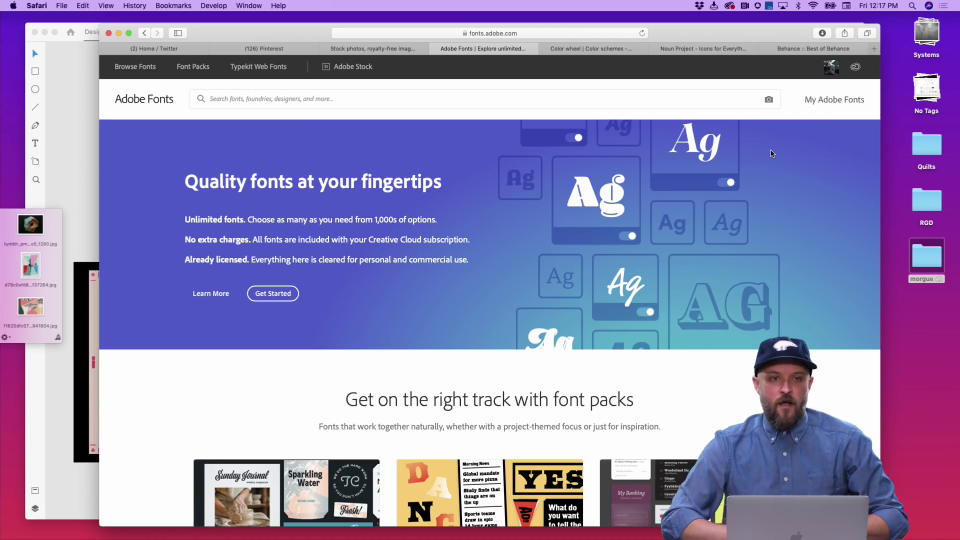
# Step: Switch to XD and look over the placed inspiration images around the Web 1920 artboard
pyautogui.click(90, 225)
pyautogui.hscroll(-5, 63, 192)
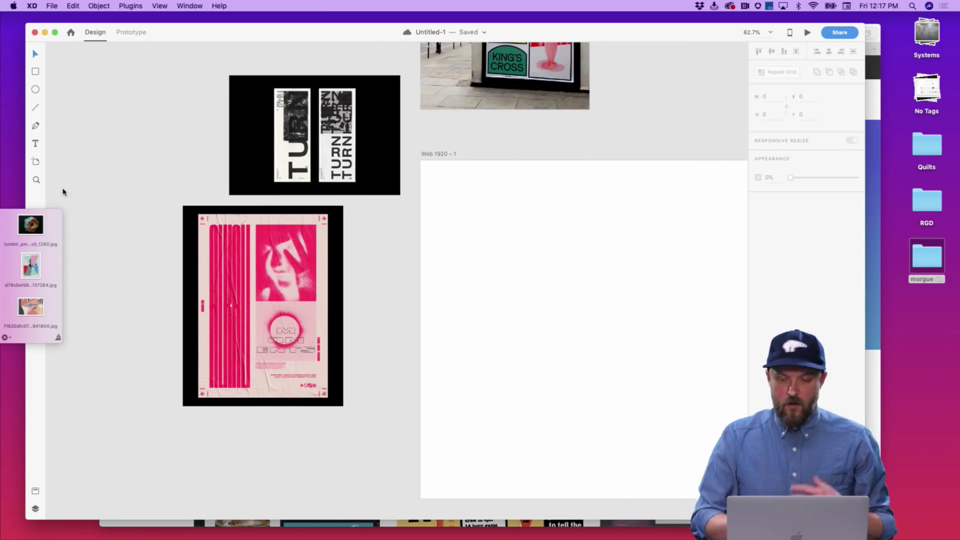
pyautogui.hscroll(5, 328, 232)
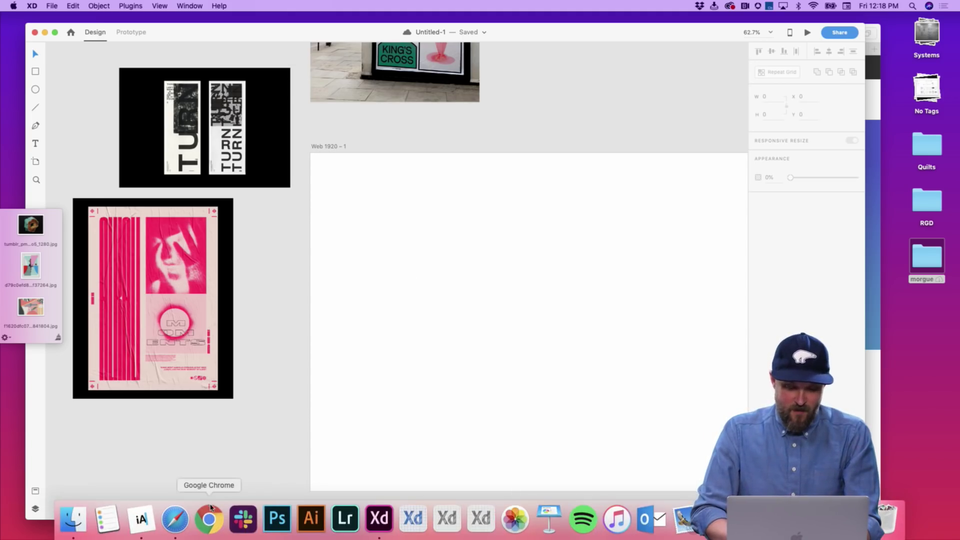
pyautogui.scroll(5, 381, 301)
pyautogui.scroll(-3, 420, 283)
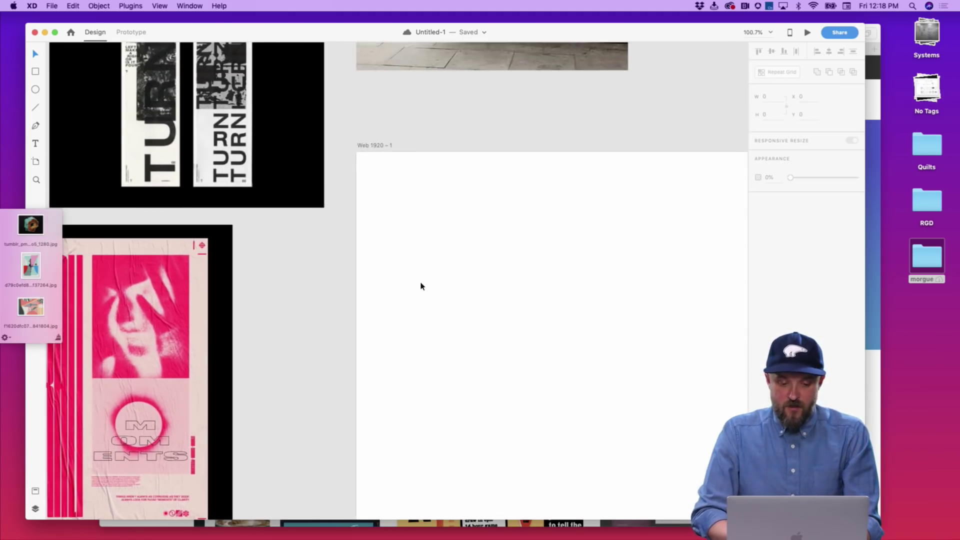
pyautogui.scroll(3, 444, 266)
pyautogui.scroll(-3, 445, 267)
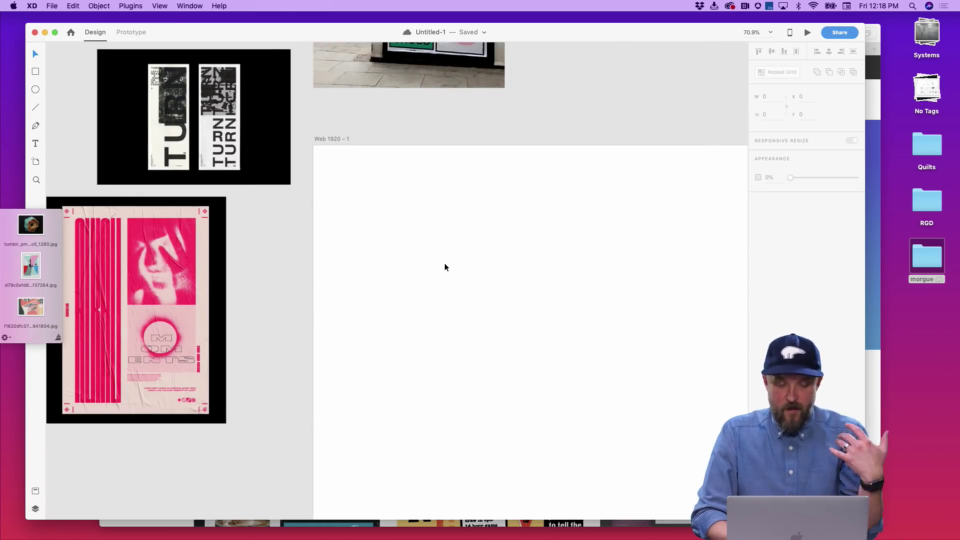
pyautogui.hscroll(5, 445, 267)
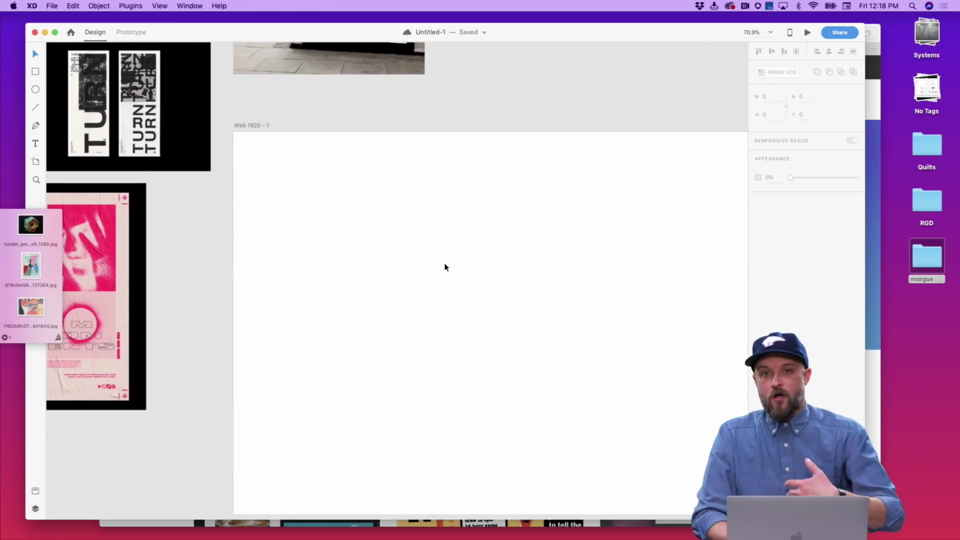
# Step: Show the document's saved assets alongside the Web 1920 artboard
pyautogui.hscroll(2, 445, 267)
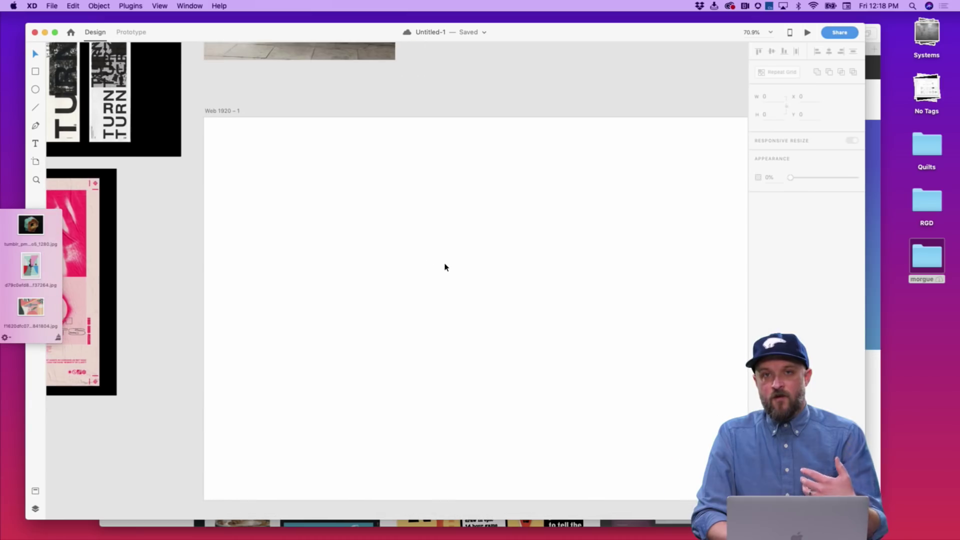
pyautogui.click(36, 491)
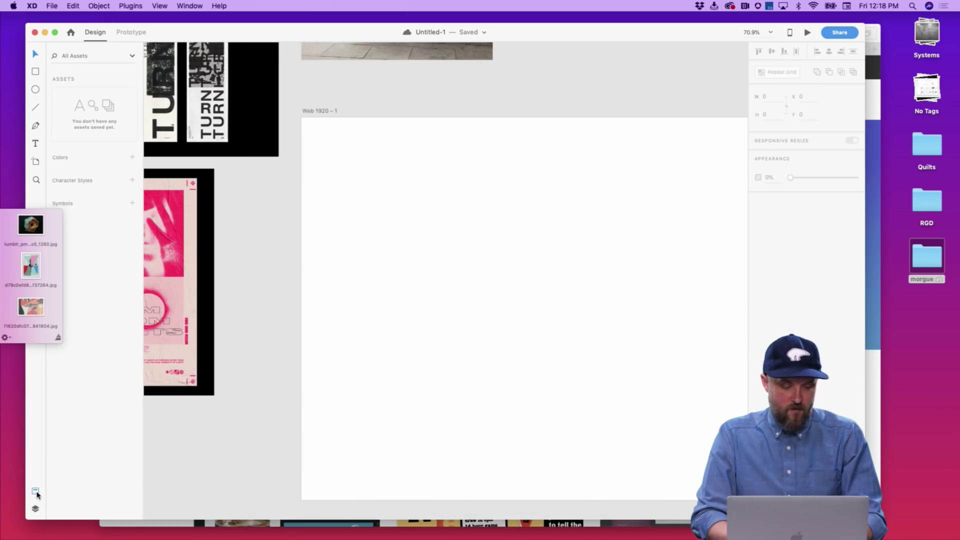
pyautogui.press('super+space')
pyautogui.press('Escape')
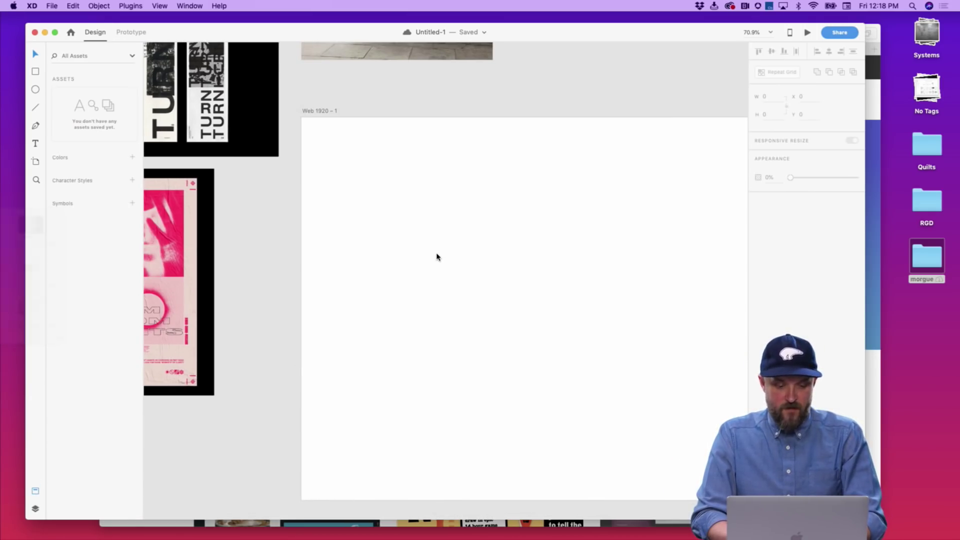
# Step: Add the point text "H1" to the upper part of the Web 1920 artboard and enlarge it to a font size of about 82
pyautogui.press('t')
pyautogui.click(380, 206)
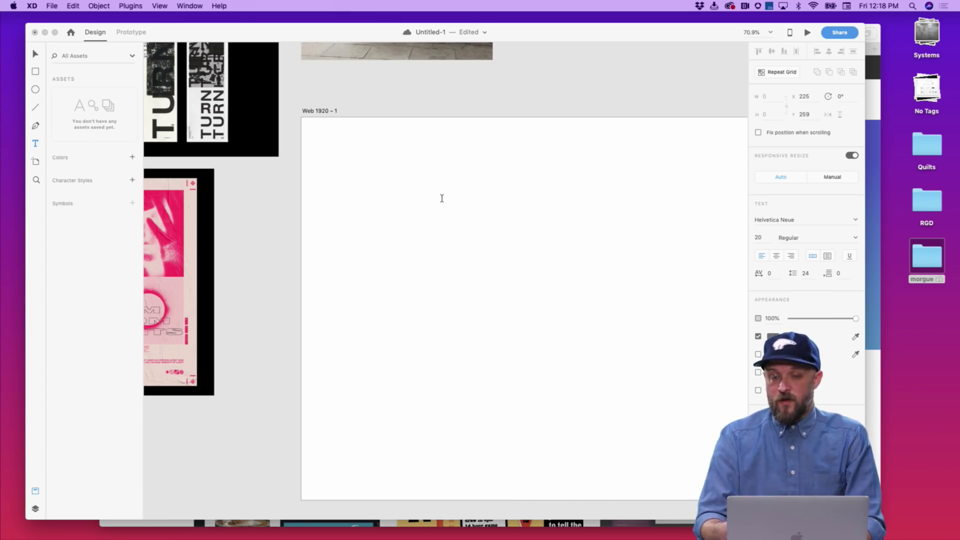
pyautogui.write('H1')
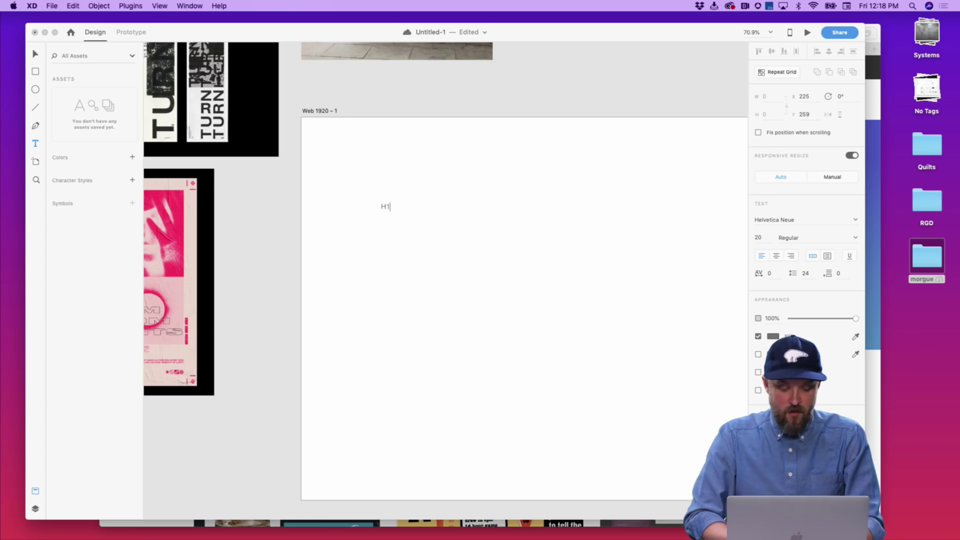
pyautogui.press('Escape')
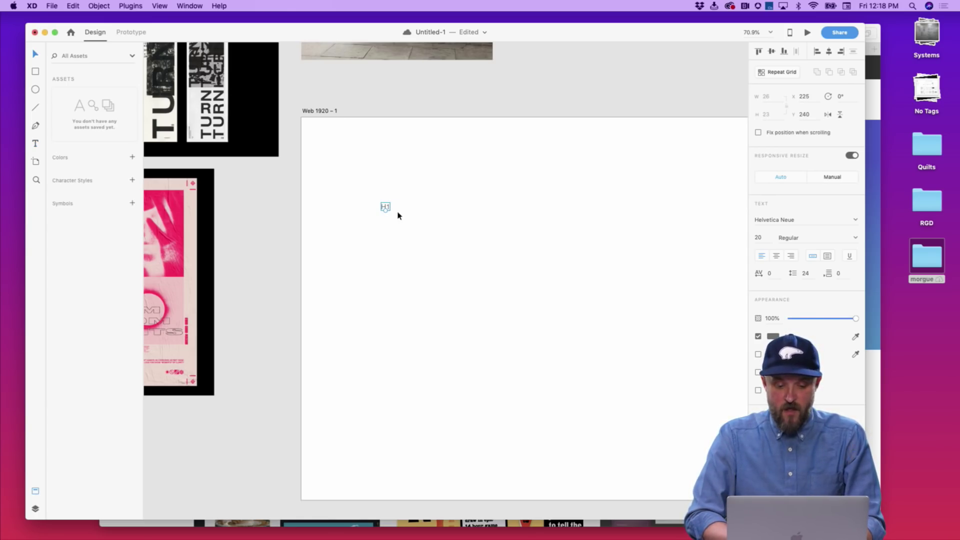
pyautogui.moveTo(385, 210); pyautogui.dragTo(385, 236)
pyautogui.click(430, 201)
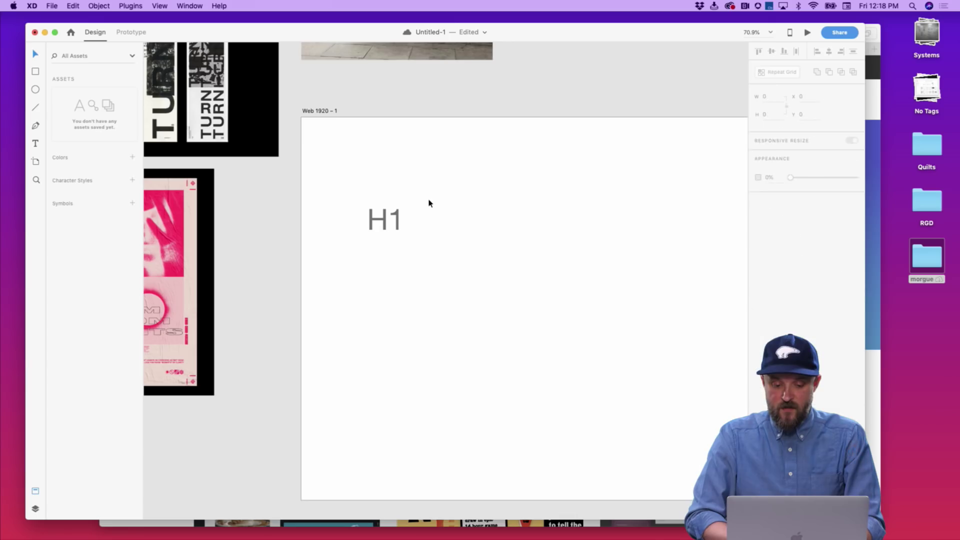
# Step: Set the H1 text's font size to 80 and save the document
pyautogui.click(392, 224)
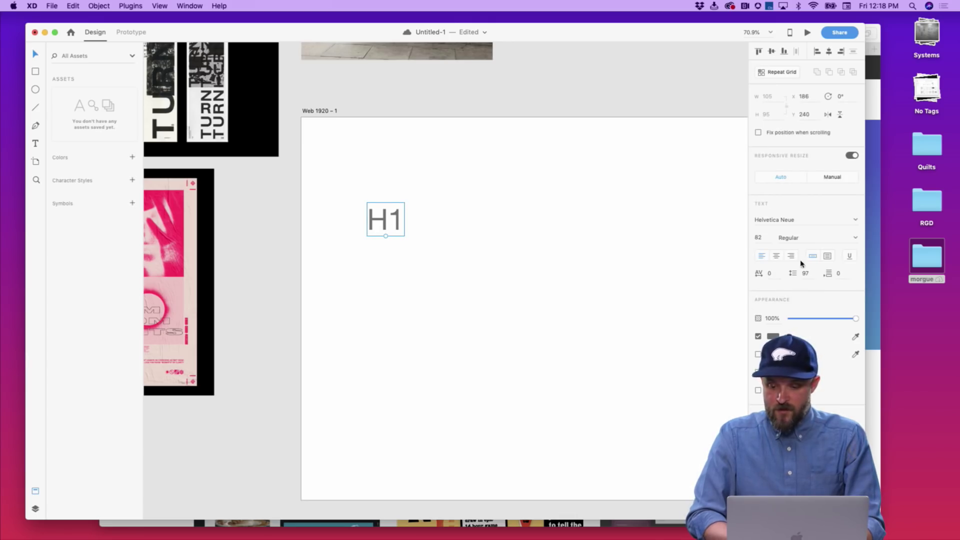
pyautogui.click(770, 236)
pyautogui.press('Down')
pyautogui.press('Down')
pyautogui.press('Down')
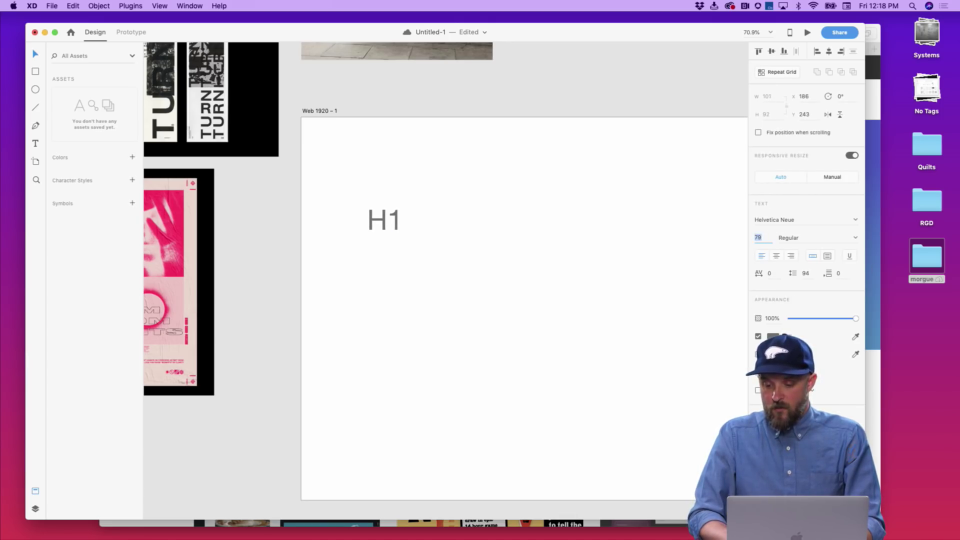
pyautogui.click(503, 198)
pyautogui.scroll(-2, 503, 198)
pyautogui.hscroll(1, 504, 198)
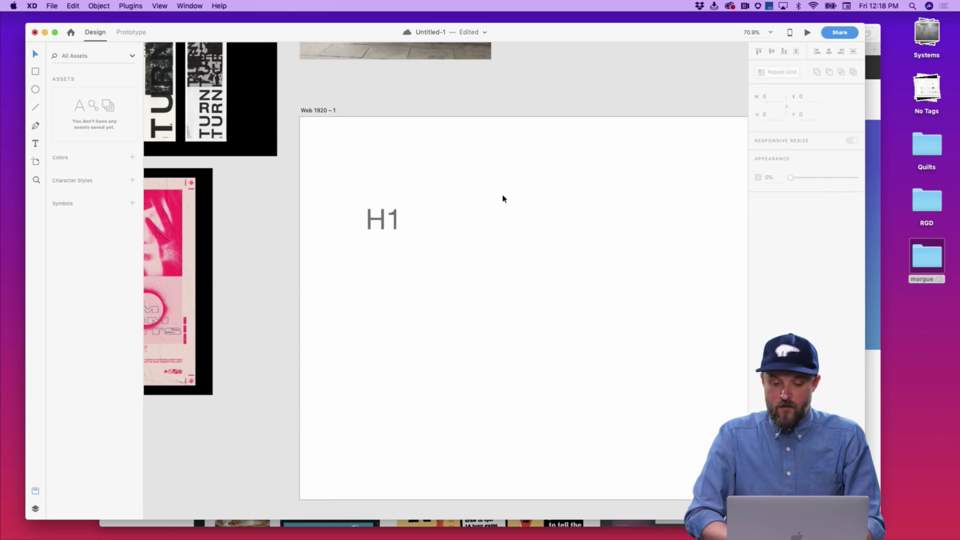
pyautogui.scroll(2, 478, 166)
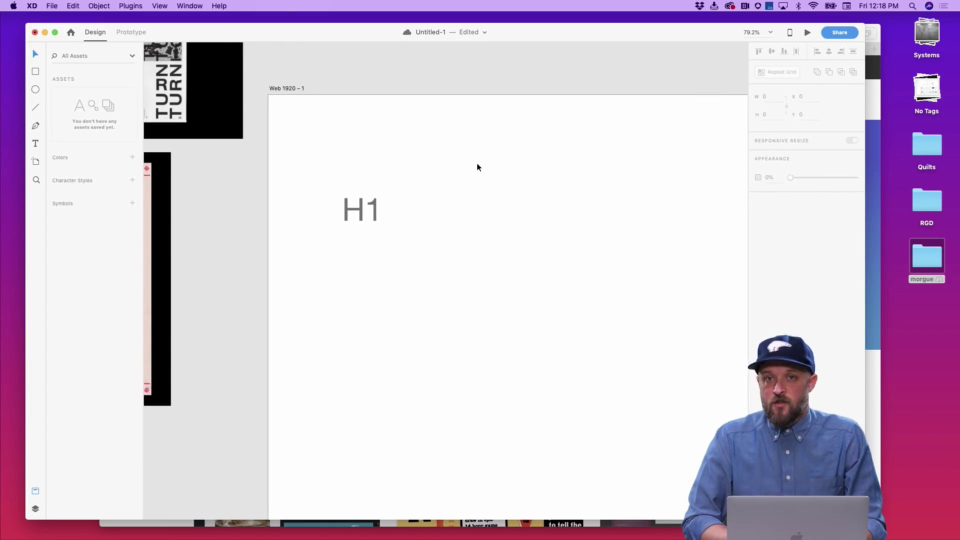
pyautogui.press('super+s')
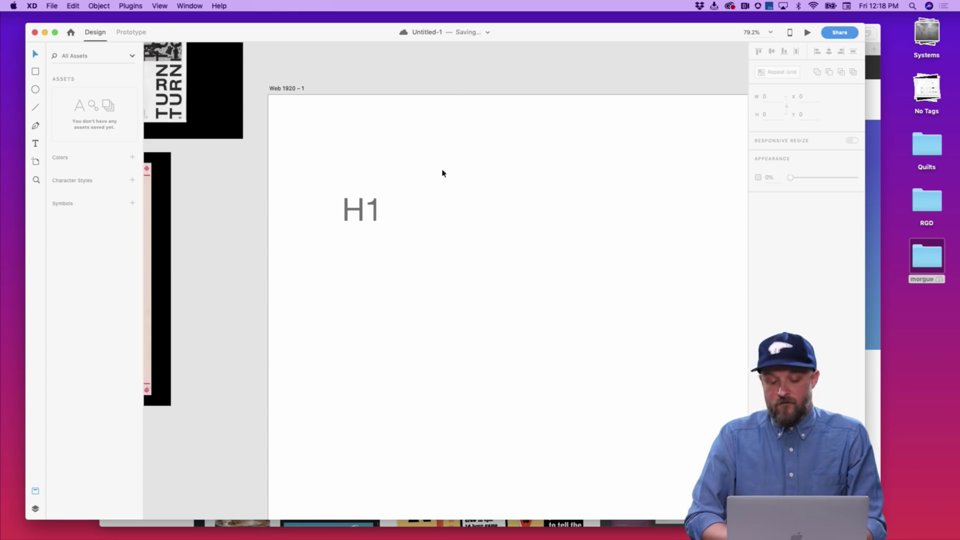
# Step: Duplicate the H1 text directly below itself and change the copy's wording to "H2"
pyautogui.moveTo(375, 209); pyautogui.dragTo(378, 271)
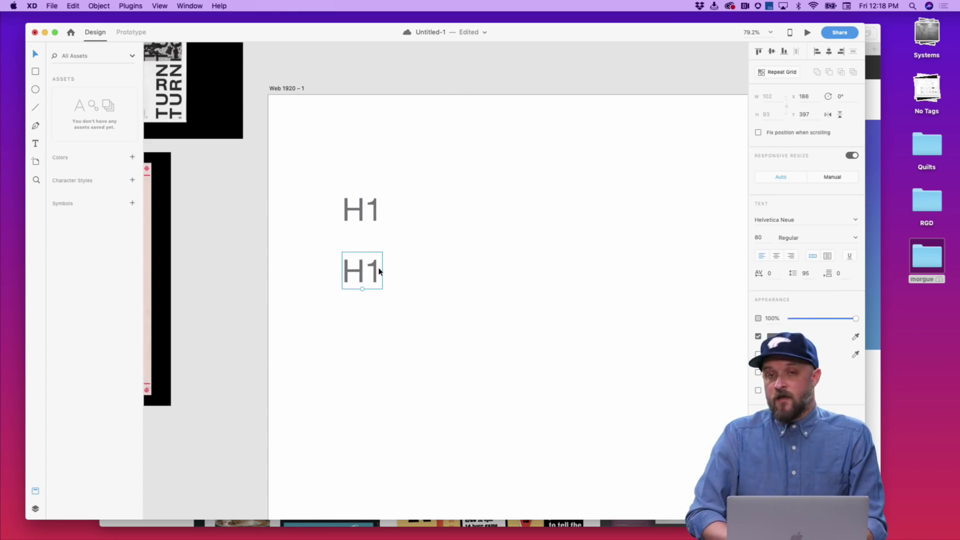
pyautogui.doubleClick(379, 270)
pyautogui.write('H2')
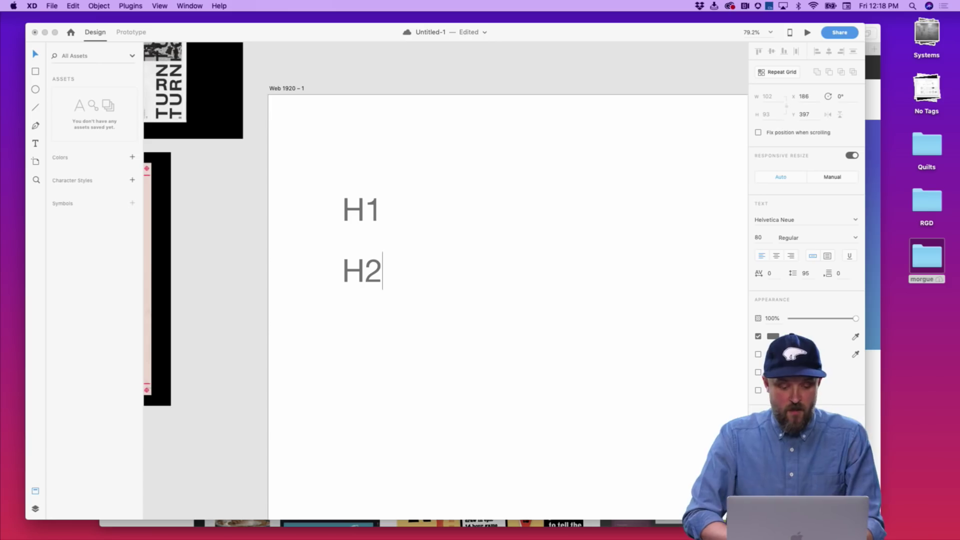
pyautogui.press('Escape')
# Step: Set the H2 text's font size to 50 and move it closer beneath H1
pyautogui.click(761, 238)
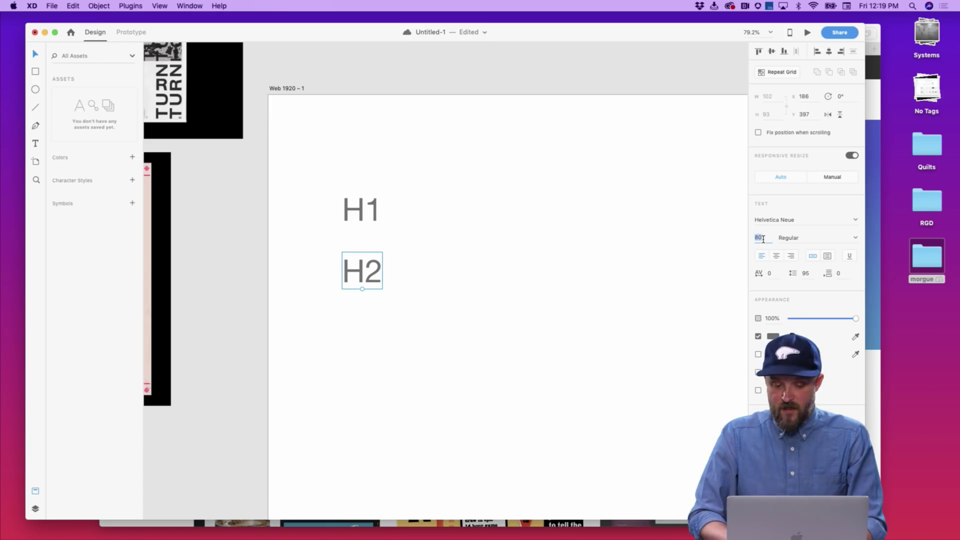
pyautogui.write('60')
pyautogui.press('Return')
pyautogui.write('50')
pyautogui.press('Return')
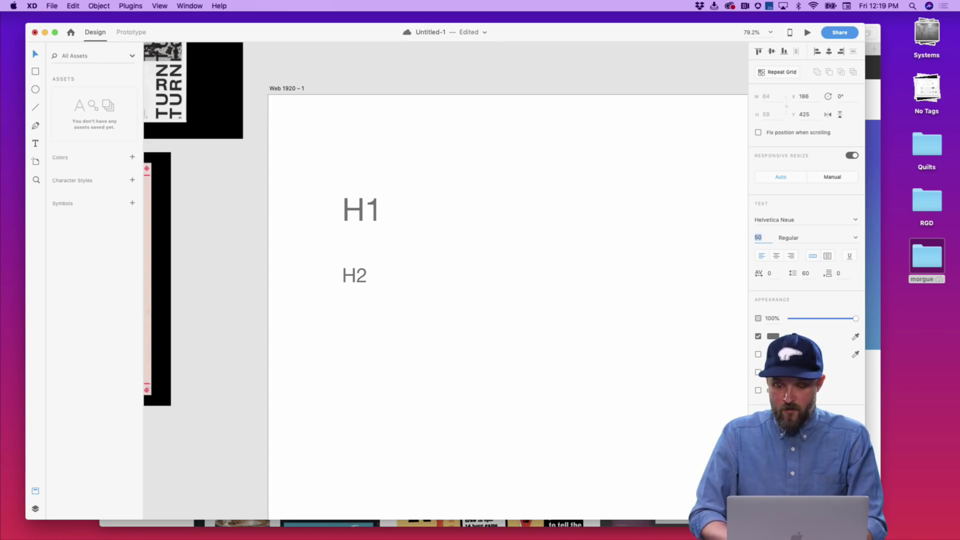
pyautogui.click(327, 270)
# Step: Duplicate the H2 text directly below itself and change the copy's wording to "Subhead"
pyautogui.moveTo(346, 277)
pyautogui.mouseDown()
pyautogui.moveTo(346, 259)
pyautogui.moveTo(356, 291)
pyautogui.mouseUp()
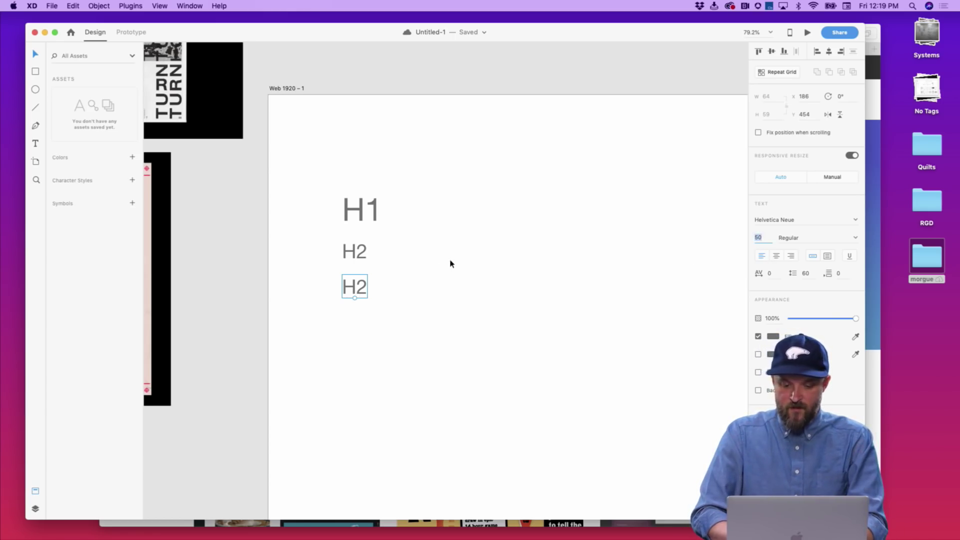
pyautogui.doubleClick(358, 283)
pyautogui.write('S')
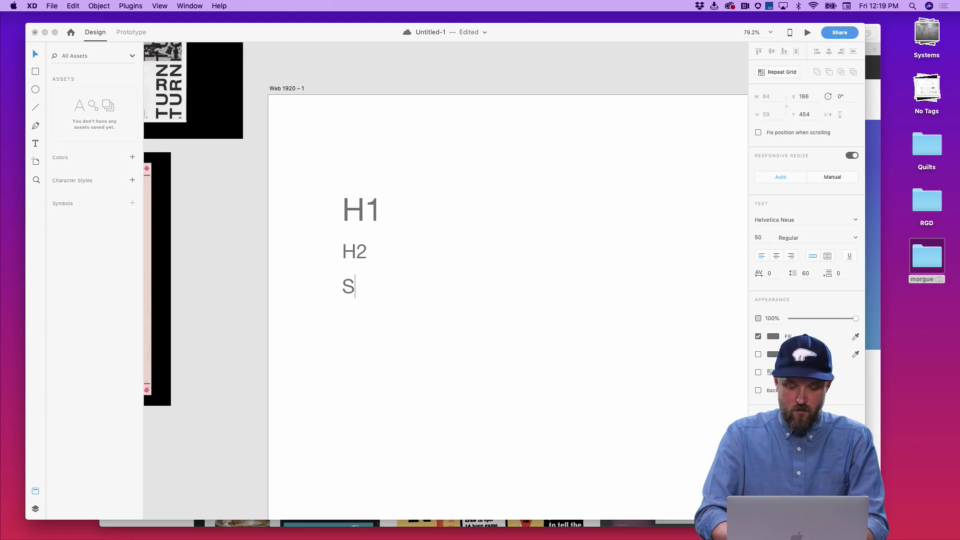
pyautogui.write('ubhead')
pyautogui.press('Escape')
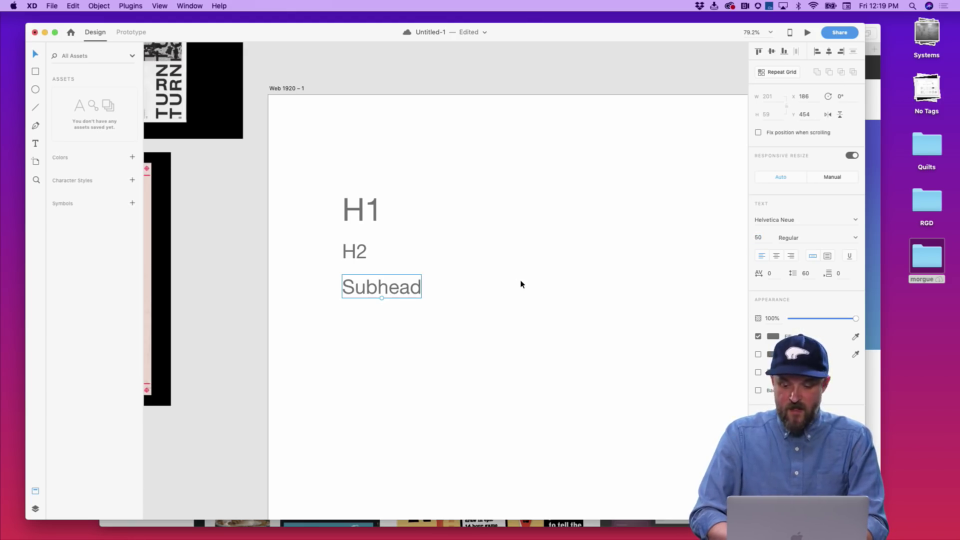
# Step: Reduce the Subhead text's font size to 24, trying 40, 30 and 26 on the way
pyautogui.write('40')
pyautogui.press('Return')
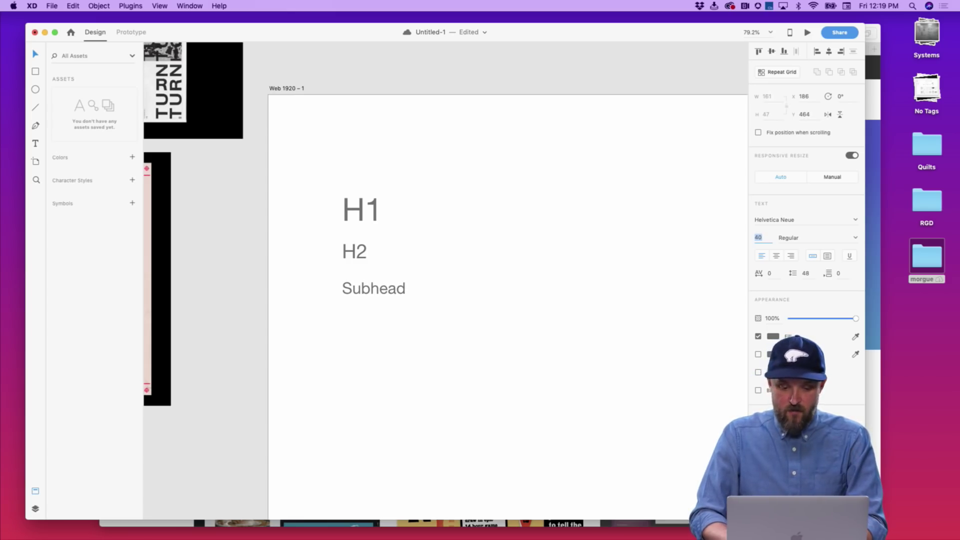
pyautogui.write('30')
pyautogui.press('Return')
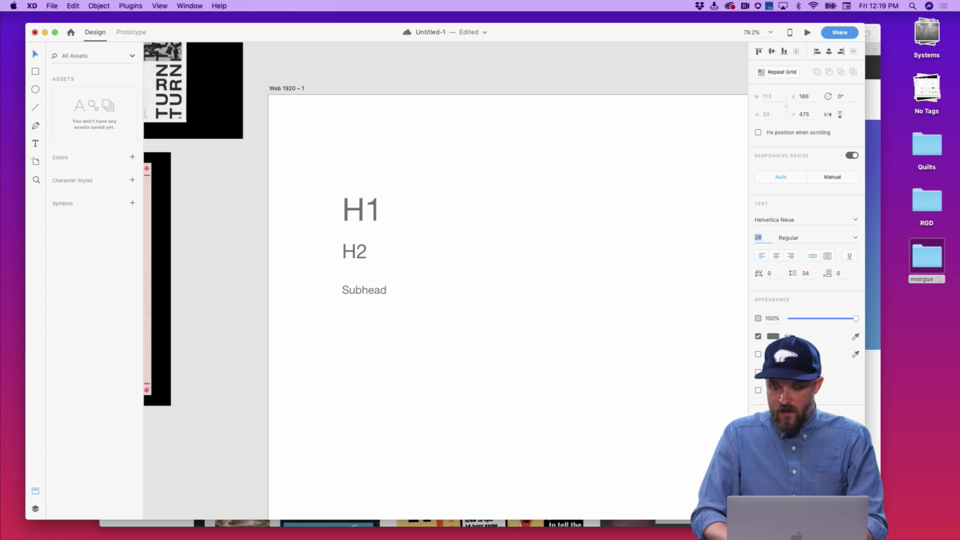
pyautogui.write('26')
pyautogui.press('Return')
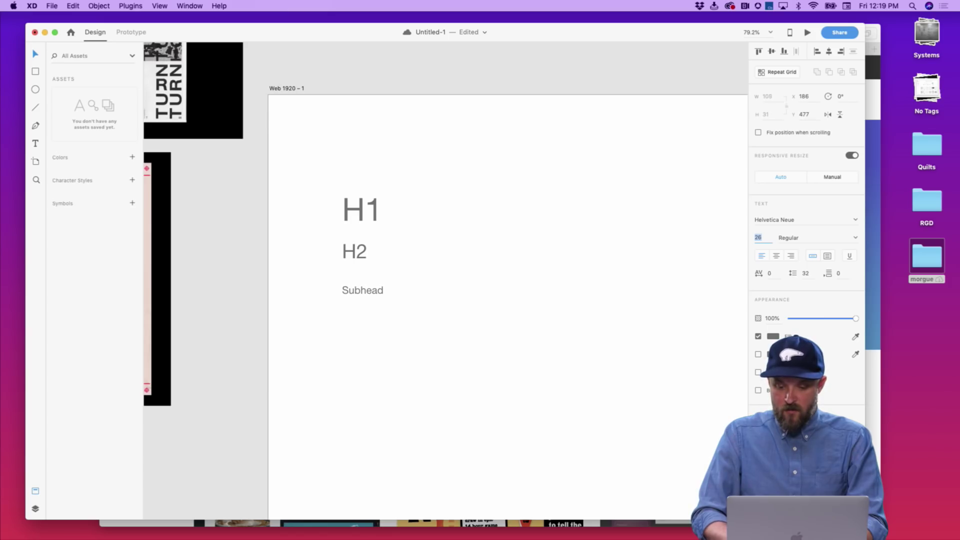
pyautogui.press('Down')
pyautogui.press('Down')
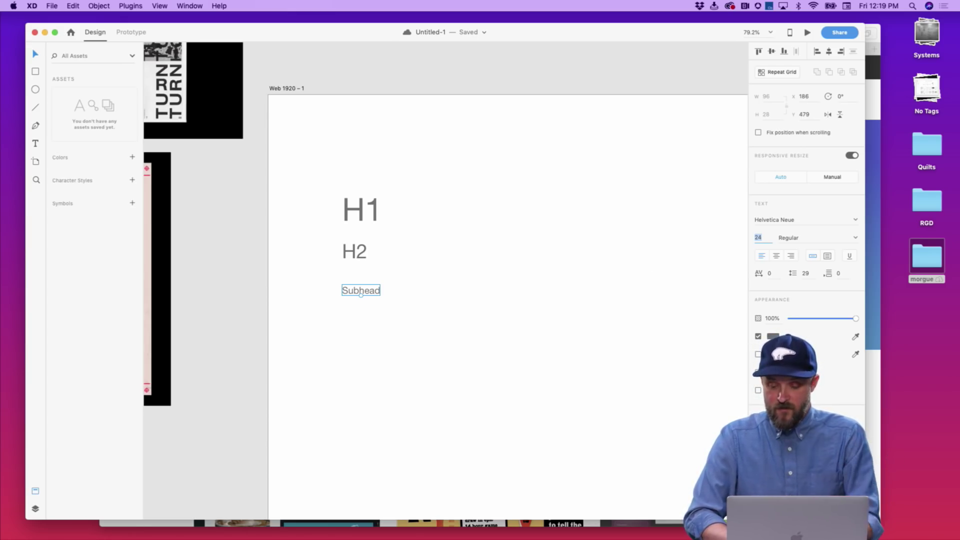
# Step: Move Subhead closer beneath H2, then duplicate it below with the wording "Body copy"
pyautogui.click(415, 272)
pyautogui.moveTo(377, 291); pyautogui.dragTo(375, 323)
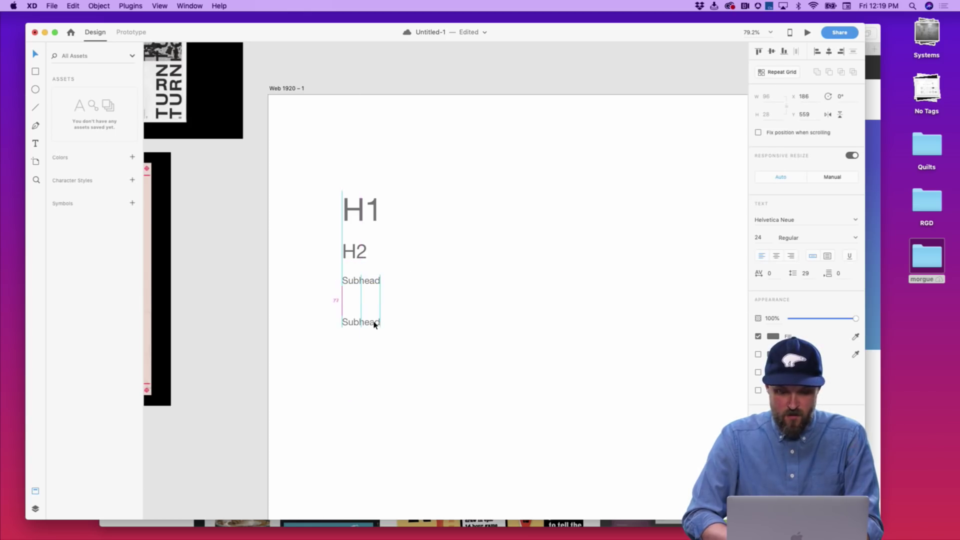
pyautogui.doubleClick(374, 322)
pyautogui.write('Body copy')
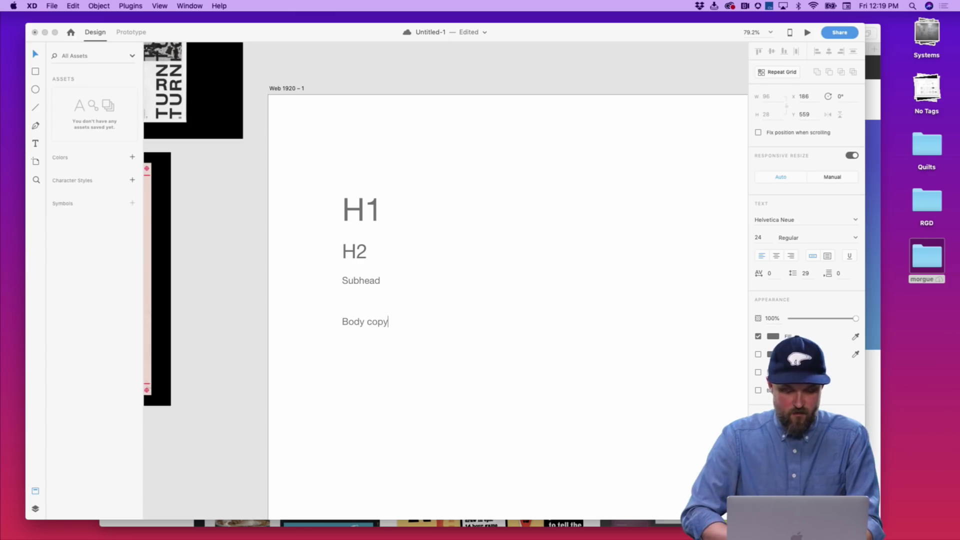
pyautogui.press('Escape')
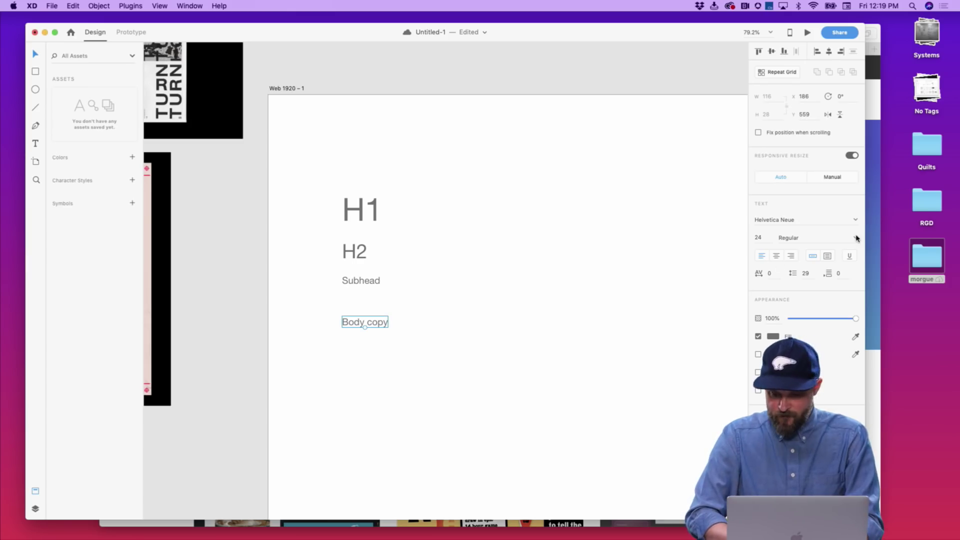
# Step: Set the Body copy font size to 18 and convert it to an area text box about 305 wide and 203 high
pyautogui.click(760, 237)
pyautogui.write('20')
pyautogui.press('Return')
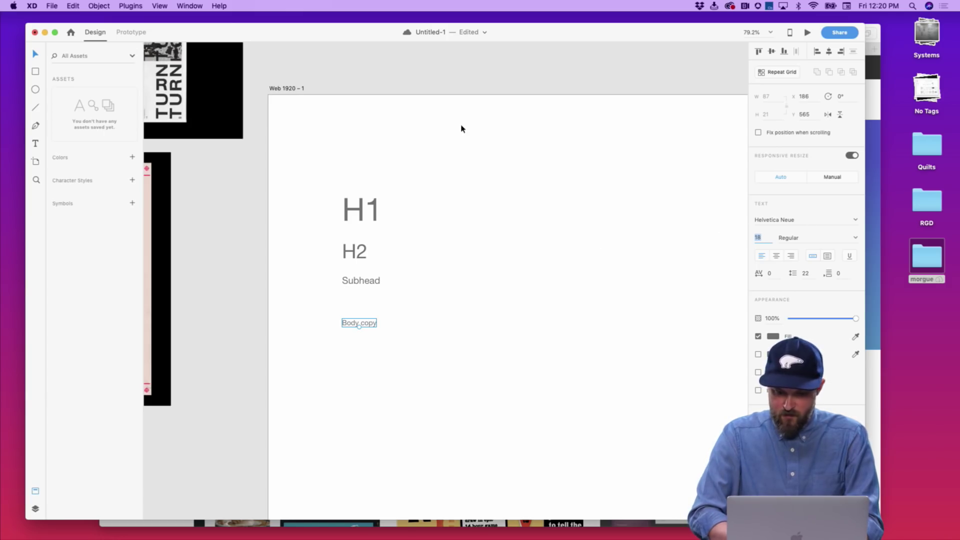
pyautogui.click(830, 256)
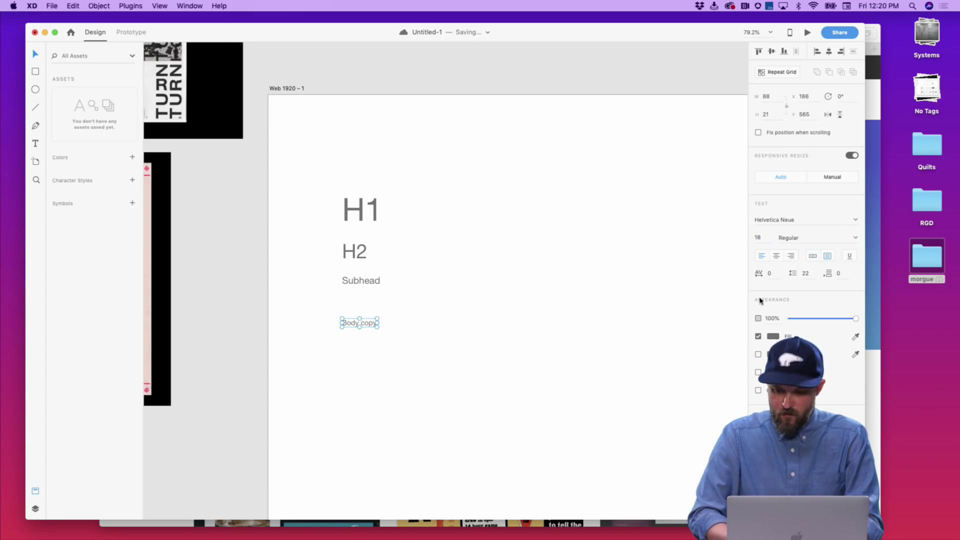
pyautogui.moveTo(380, 327); pyautogui.dragTo(463, 398)
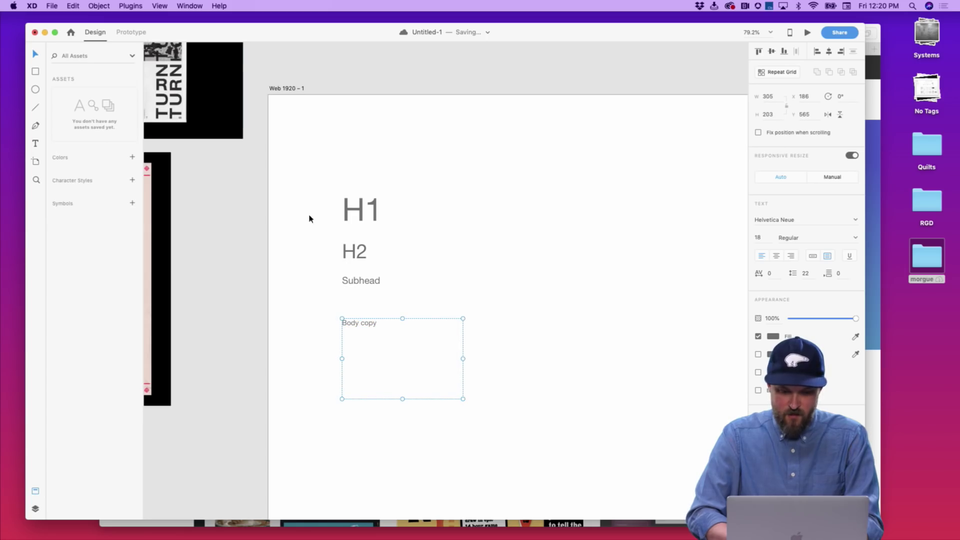
# Step: Fill the body copy box with Lorem Ipsum (Latin, Standard) placeholder text, accepting the plugin's privacy policy and keeping no end punctuation and line breaks included
pyautogui.click(132, 5)
pyautogui.moveTo(176, 93)
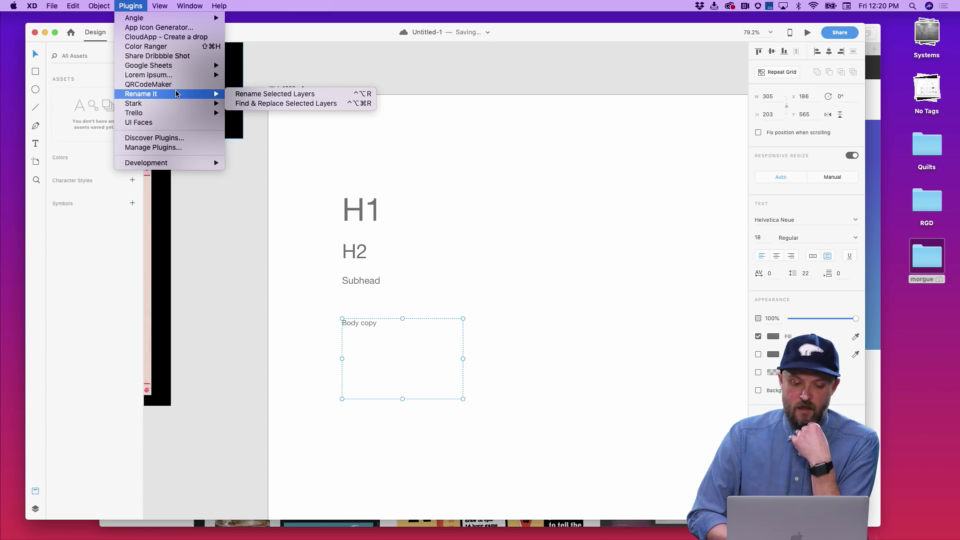
pyautogui.moveTo(180, 75)
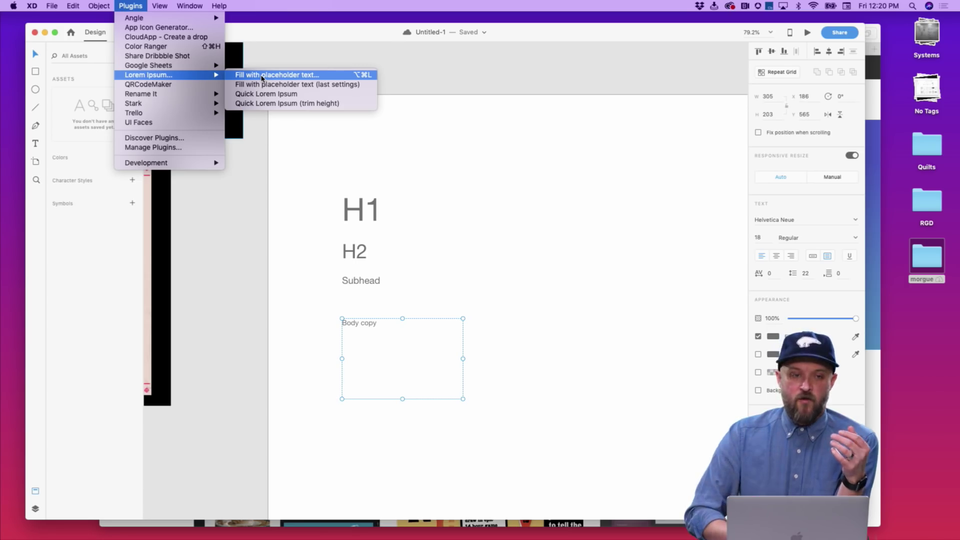
pyautogui.click(267, 78)
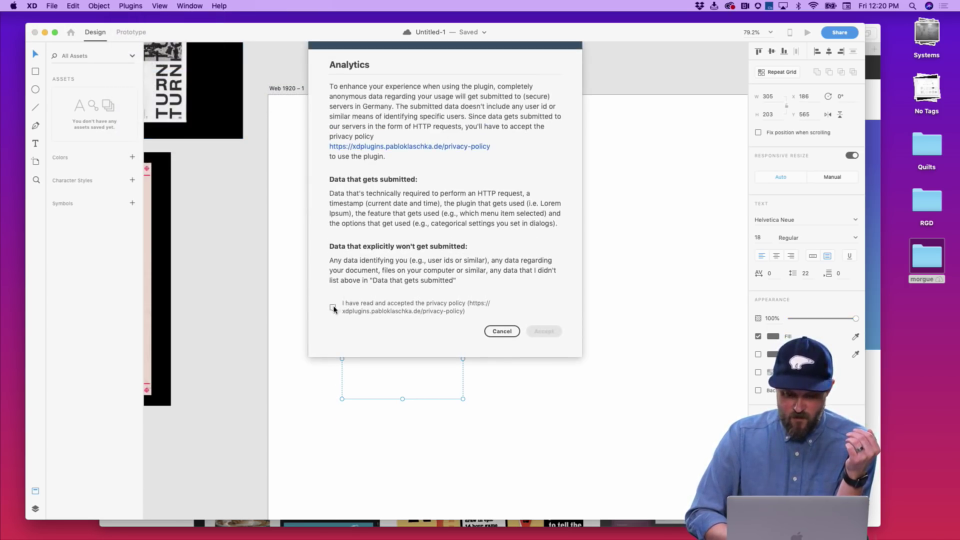
pyautogui.click(333, 307)
pyautogui.click(543, 331)
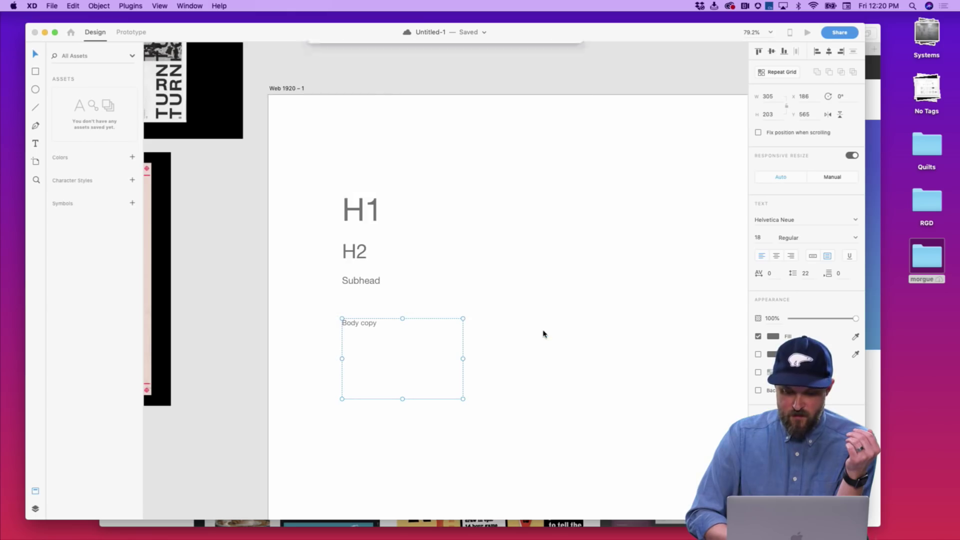
pyautogui.click(392, 135)
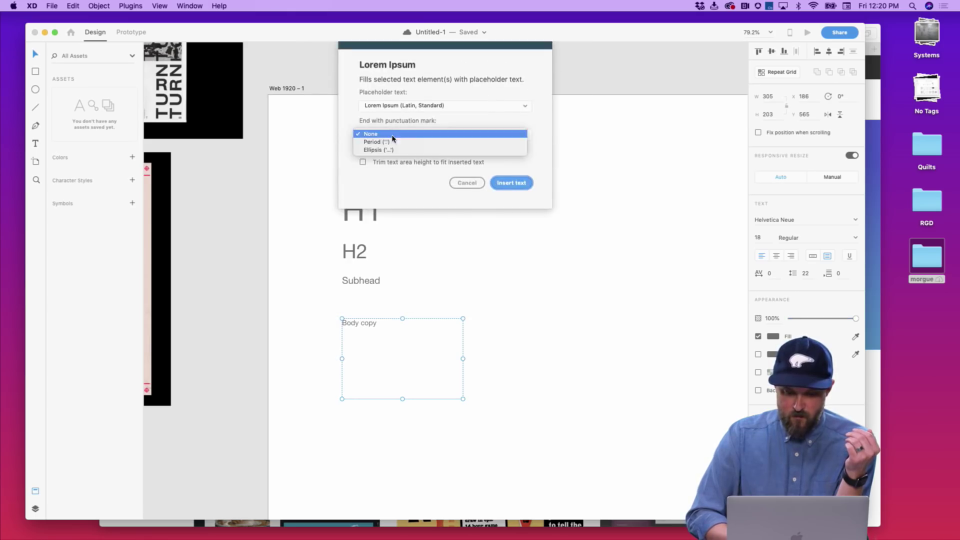
pyautogui.click(347, 124)
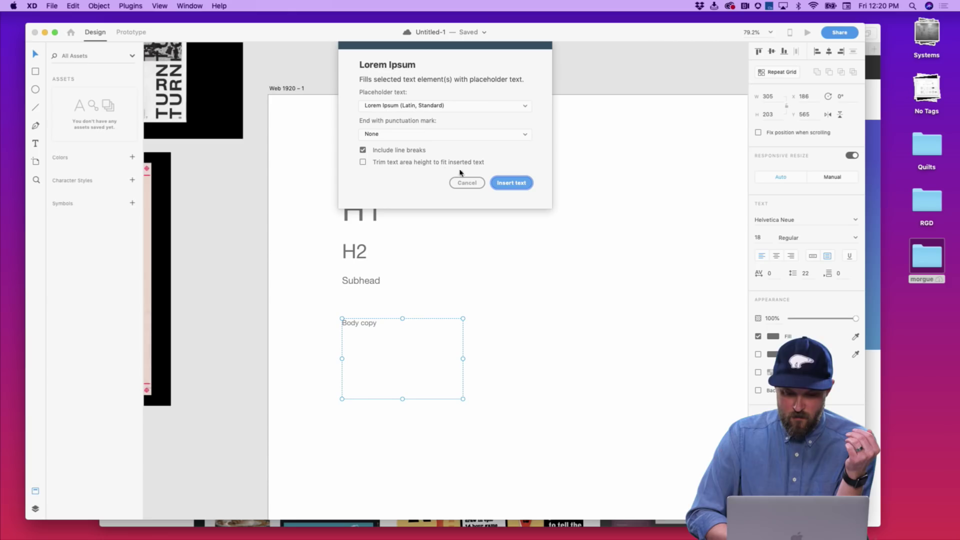
pyautogui.click(511, 182)
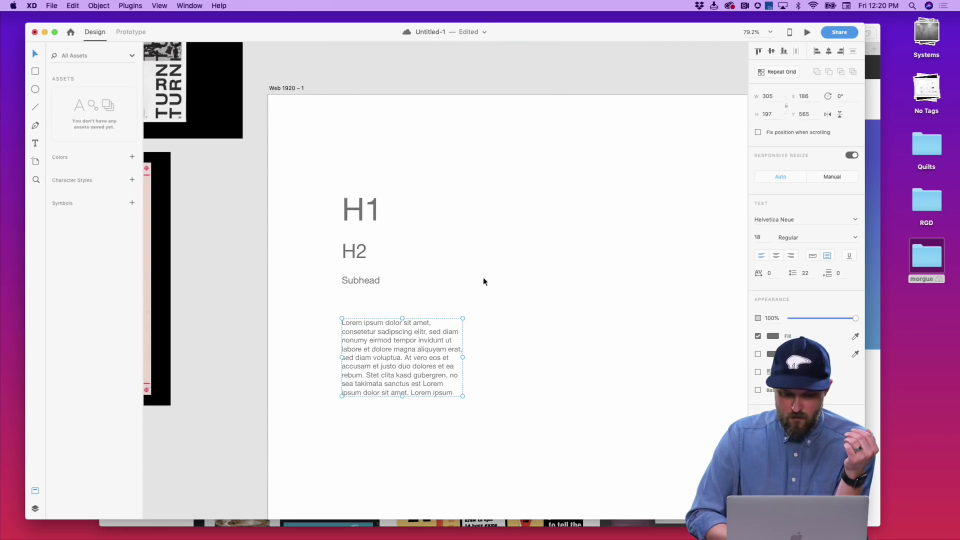
# Step: Resize the body copy box to about 337 wide and 173 high and position it closer beneath Subhead
pyautogui.moveTo(462, 396); pyautogui.dragTo(457, 352)
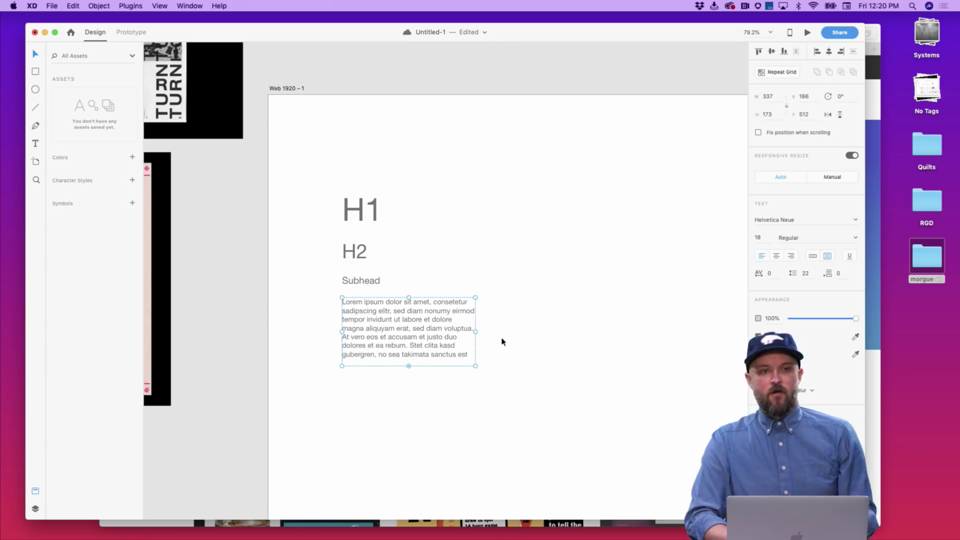
pyautogui.click(520, 320)
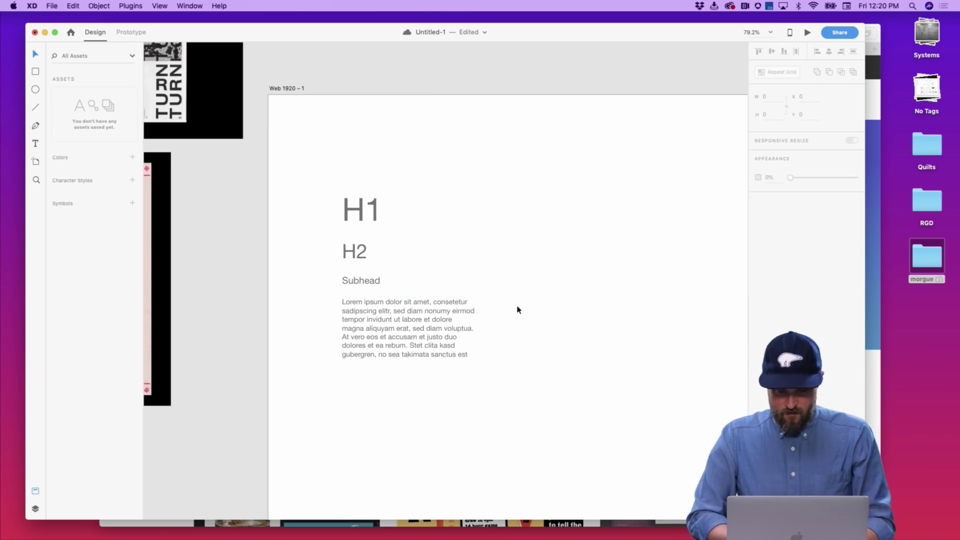
pyautogui.scroll(2, 516, 305)
pyautogui.moveTo(471, 307); pyautogui.dragTo(422, 318)
pyautogui.click(455, 240)
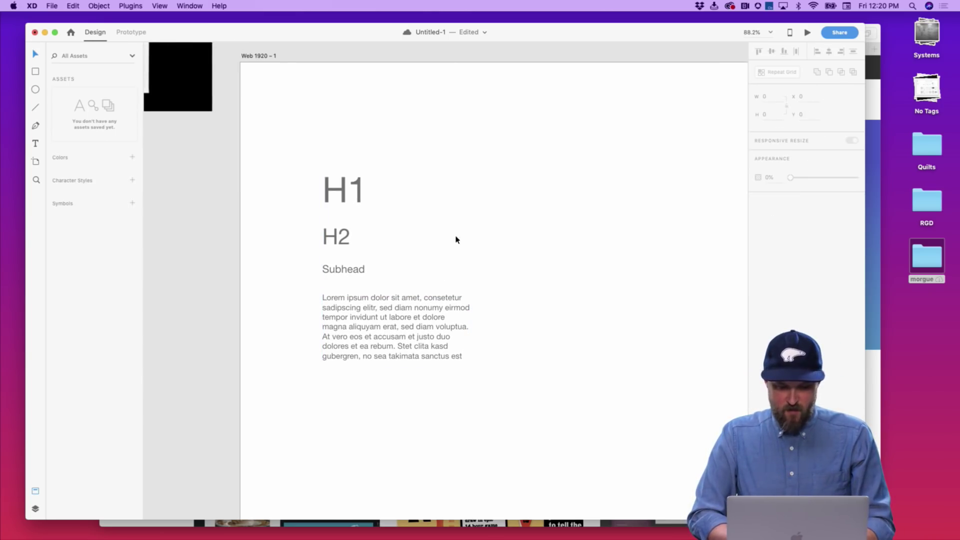
# Step: Draw a square about 81 by 81 just above H1, aligned with the text's left edge
pyautogui.scroll(-3, 377, 194)
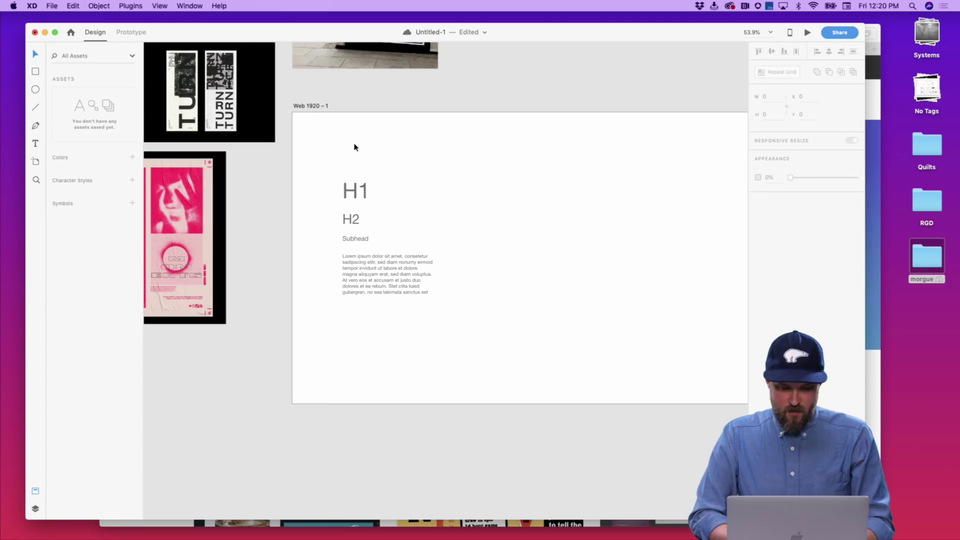
pyautogui.press('r')
pyautogui.moveTo(335, 151)
pyautogui.mouseDown()
pyautogui.moveTo(357, 173)
pyautogui.moveTo(352, 165)
pyautogui.mouseUp()
pyautogui.click(390, 160)
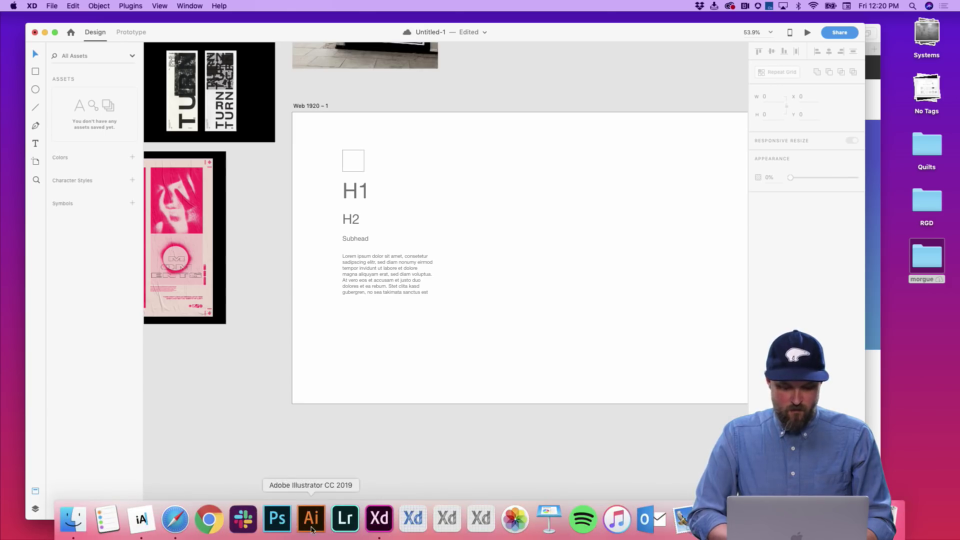
# Step: Switch to Adobe Color in Safari and import the saved fork-and-fruit illustration (f1620dfc…4841804.jpg) to extract a color theme
pyautogui.click(175, 519)
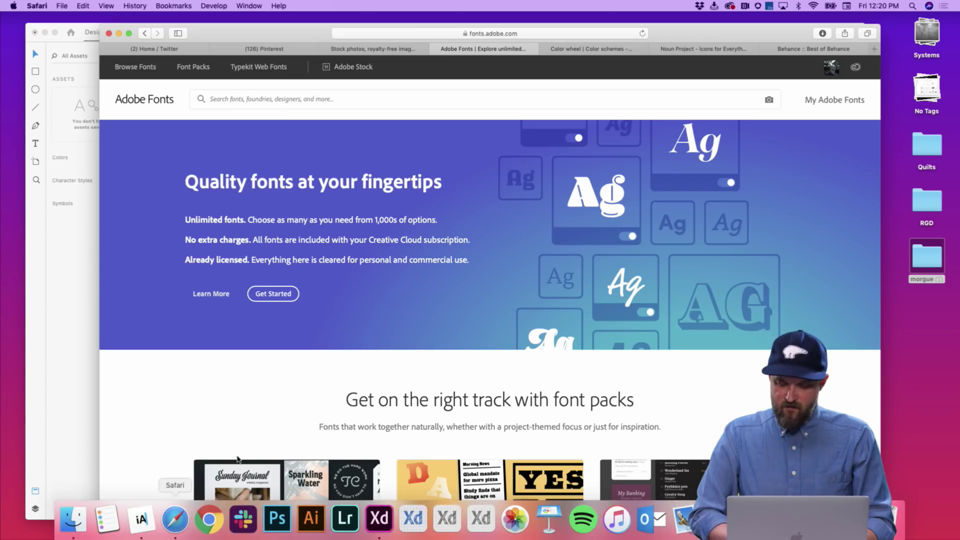
pyautogui.click(581, 50)
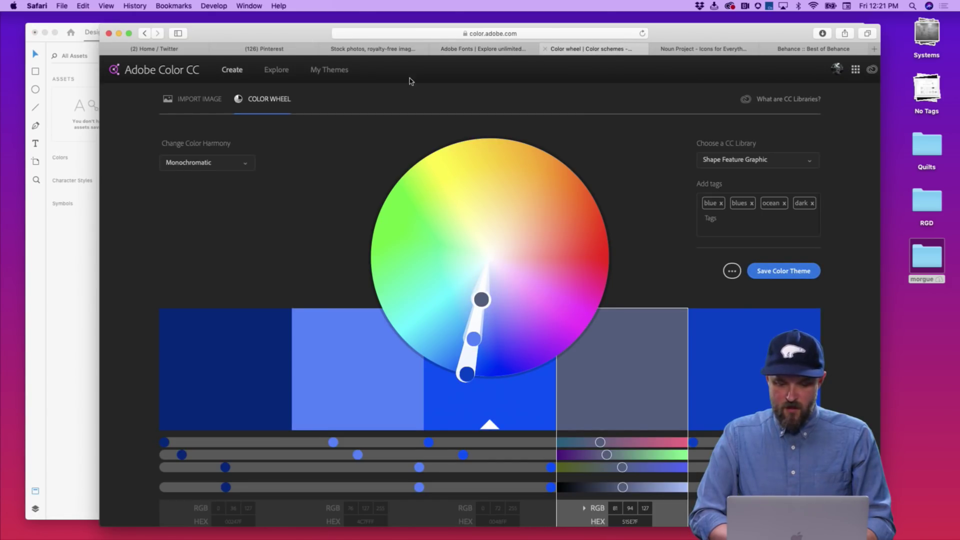
pyautogui.moveTo(250, 34); pyautogui.dragTo(273, 29)
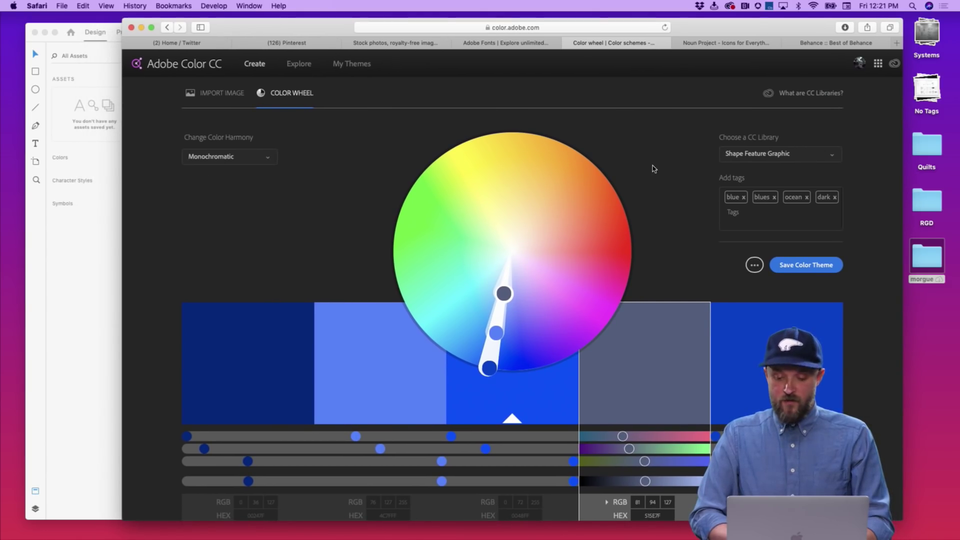
pyautogui.click(225, 99)
pyautogui.moveTo(443, 537)
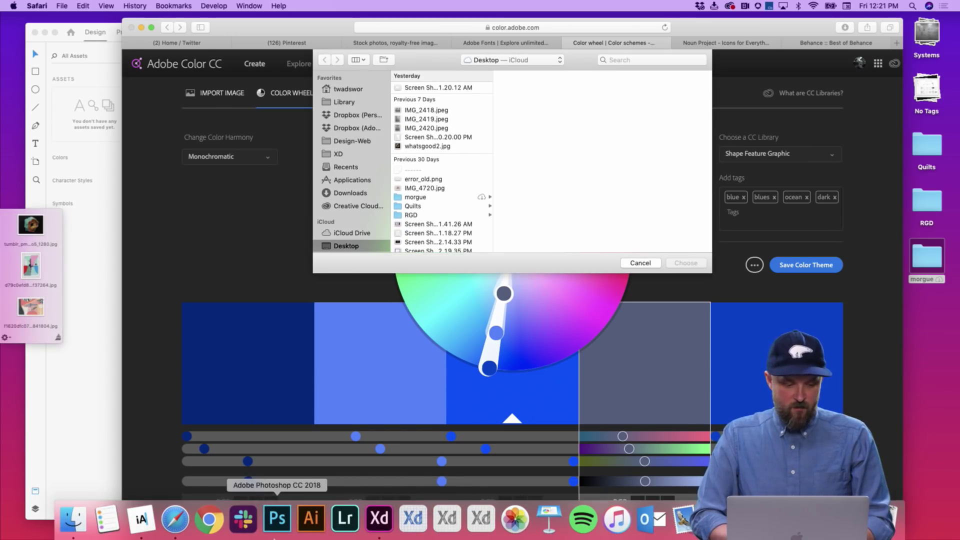
pyautogui.moveTo(42, 308); pyautogui.dragTo(545, 183)
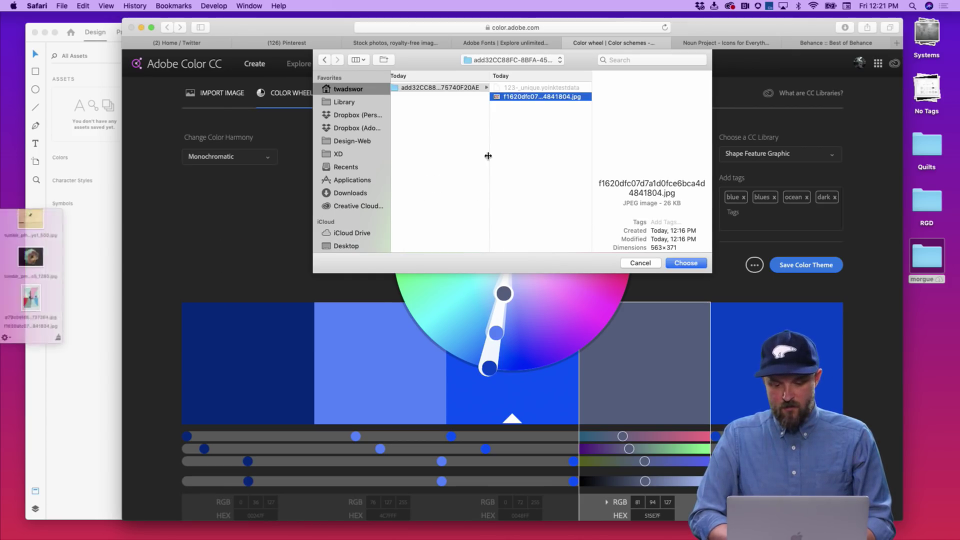
pyautogui.click(686, 264)
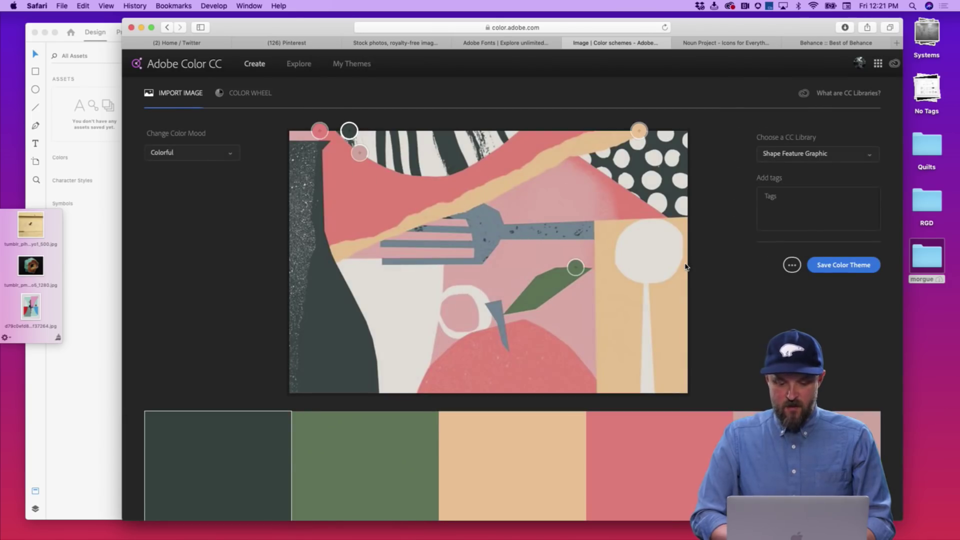
# Step: Capture a screenshot strip spanning all five extracted color swatches
pyautogui.scroll(-2, 686, 267)
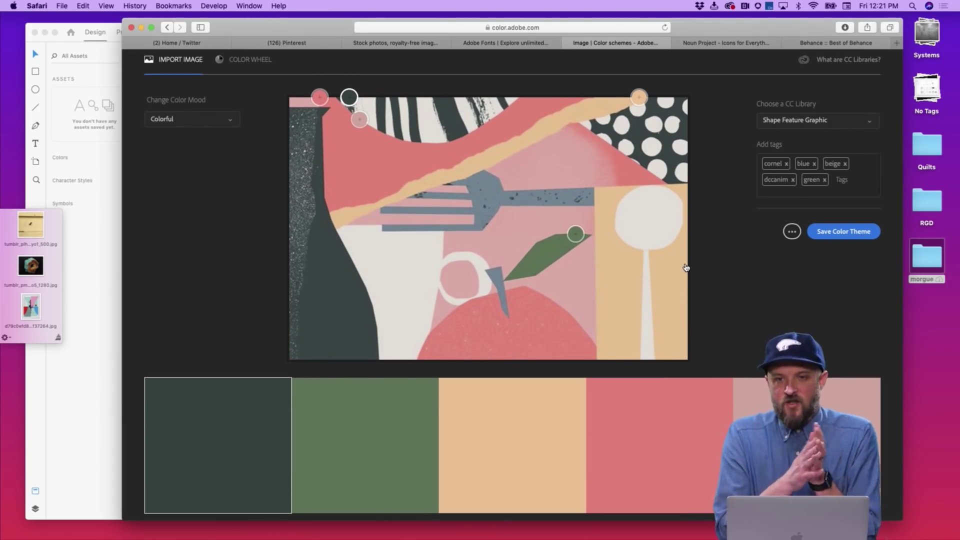
pyautogui.scroll(-1, 685, 268)
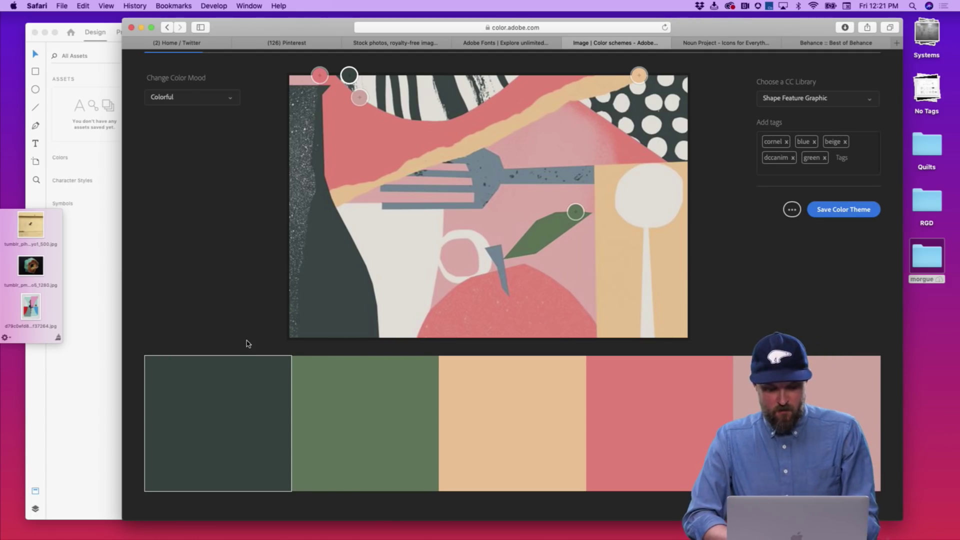
pyautogui.moveTo(175, 370); pyautogui.dragTo(822, 426)
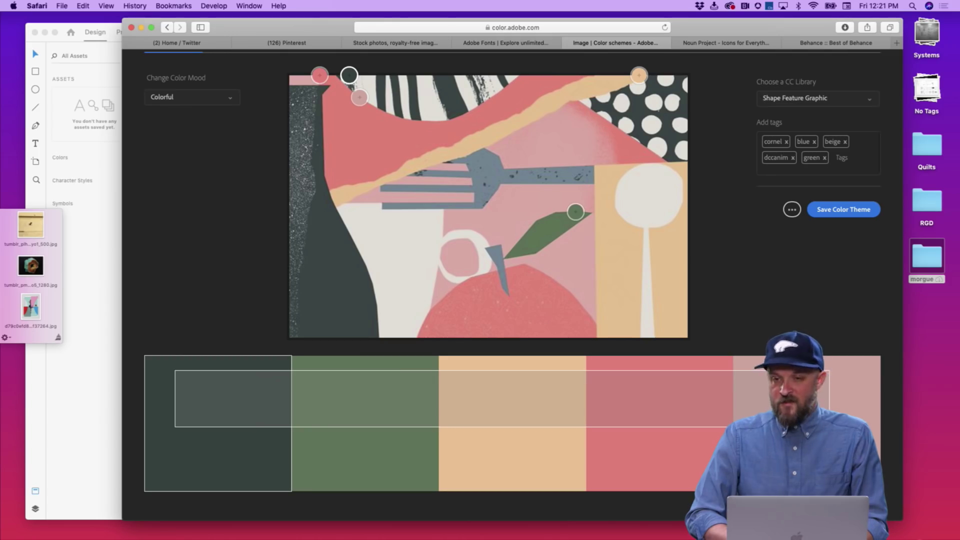
pyautogui.moveTo(829, 427); pyautogui.dragTo(829, 427)
# Step: Switch to Adobe XD, paste the swatch strip and scale it to about 552 by 48 above H1, aligned with the text's left edge
pyautogui.press('super+Tab')
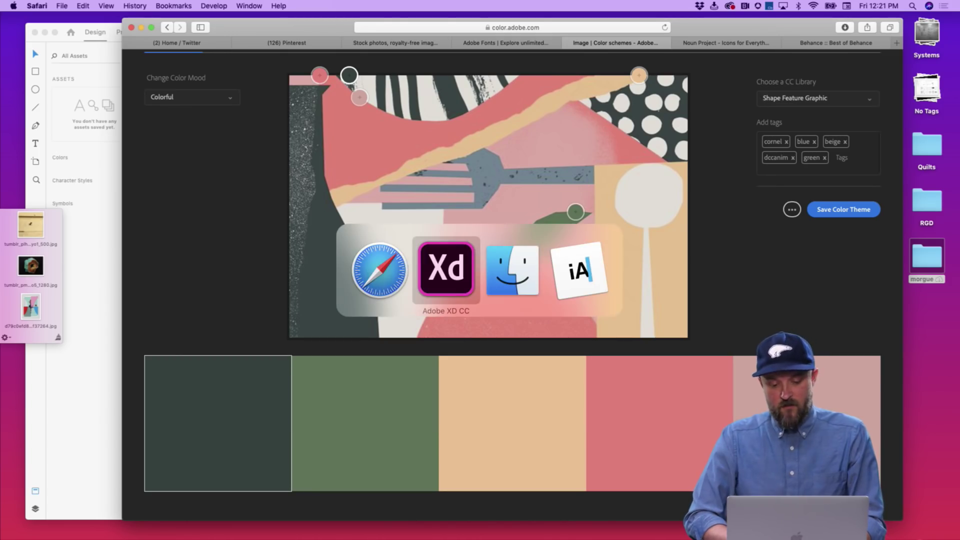
pyautogui.press('super+v')
pyautogui.moveTo(568, 257); pyautogui.dragTo(560, 151)
pyautogui.moveTo(675, 157); pyautogui.dragTo(467, 163)
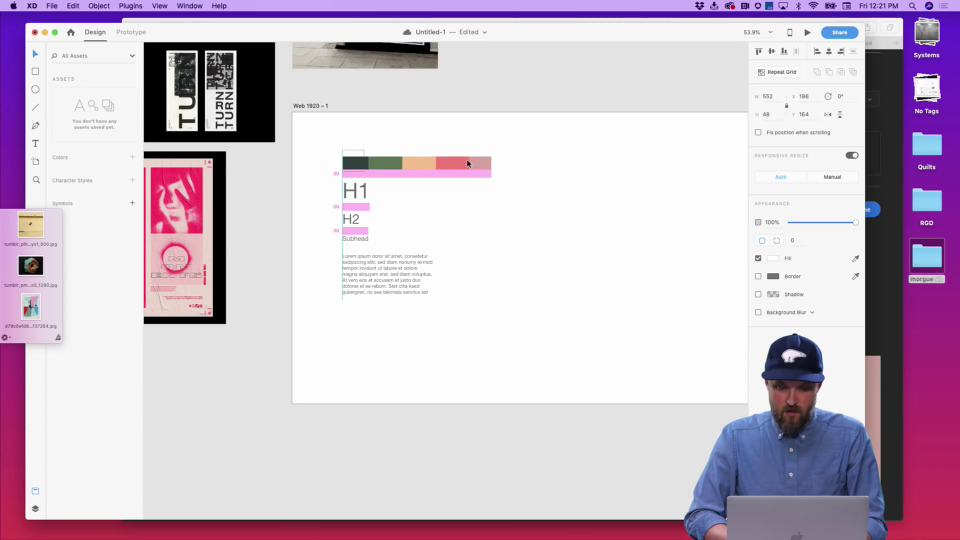
# Step: Shrink the outlined square to 72 by 72 and move the color strip above it, to X 186 and Y 70
pyautogui.click(452, 133)
pyautogui.scroll(5, 378, 143)
pyautogui.click(342, 160)
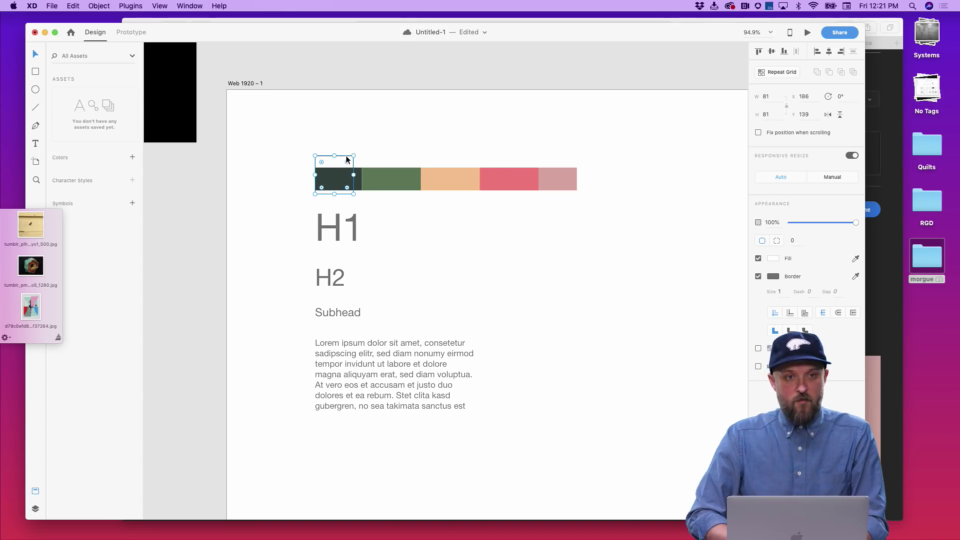
pyautogui.moveTo(353, 156); pyautogui.dragTo(383, 128)
pyautogui.click(369, 162)
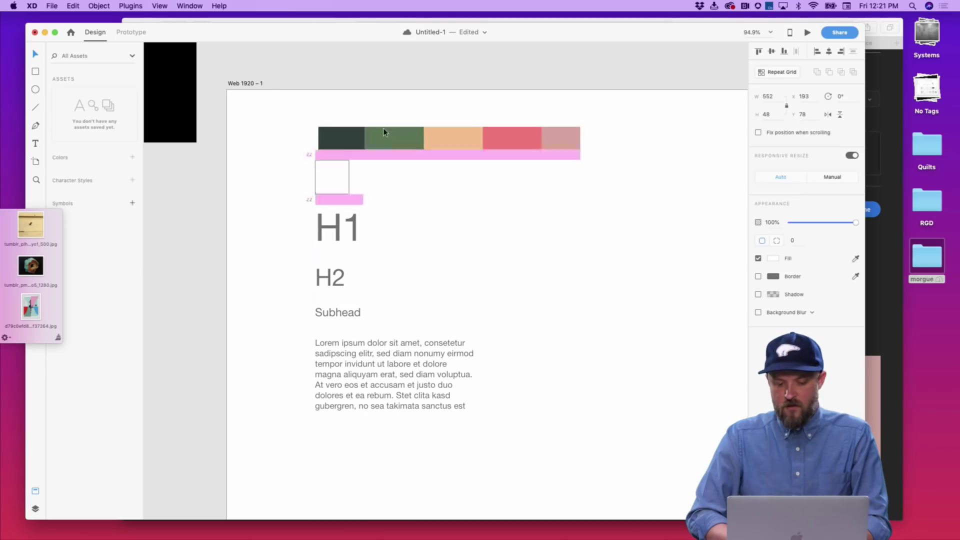
pyautogui.click(413, 202)
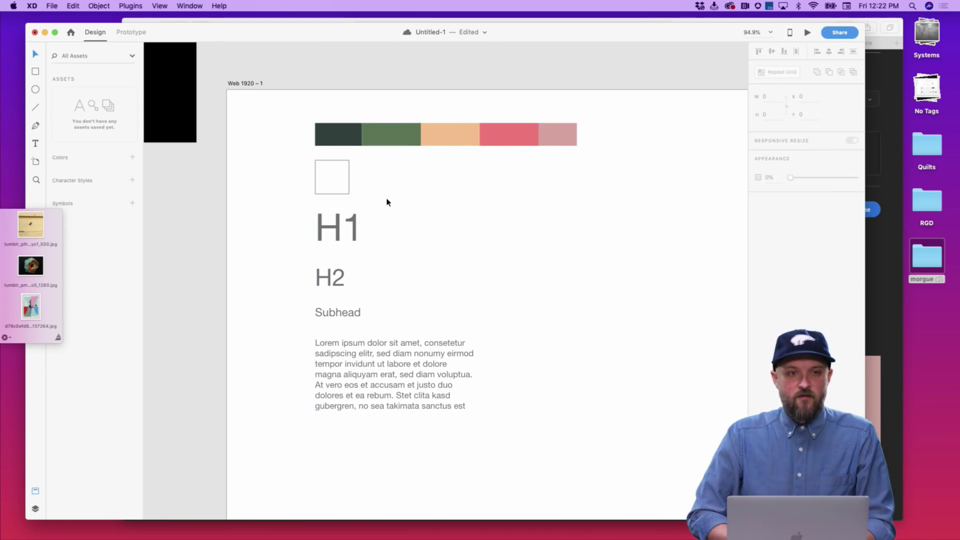
# Step: Fill the square with the darkest green sampled from the first swatch of the color strip
pyautogui.scroll(-3, 386, 203)
pyautogui.hscroll(2, 385, 205)
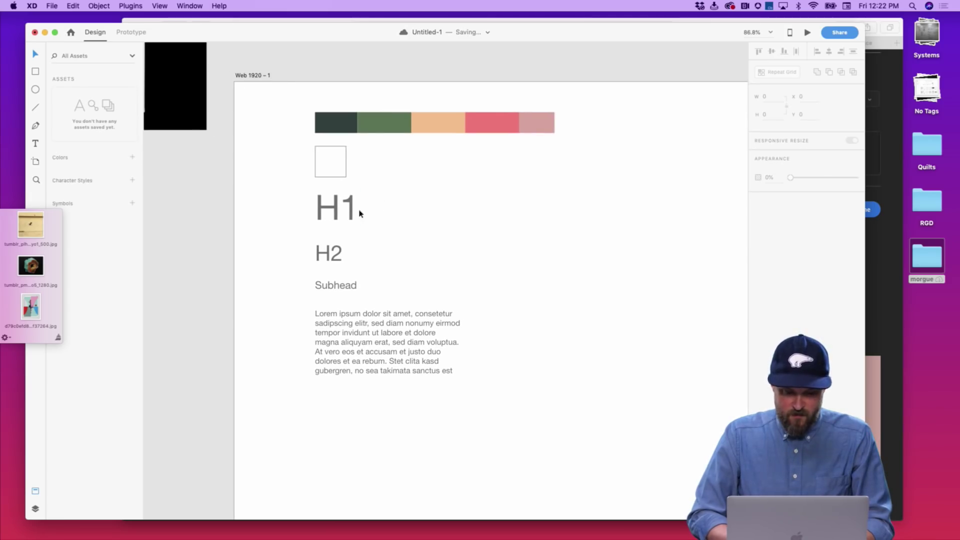
pyautogui.click(350, 205)
pyautogui.click(352, 127)
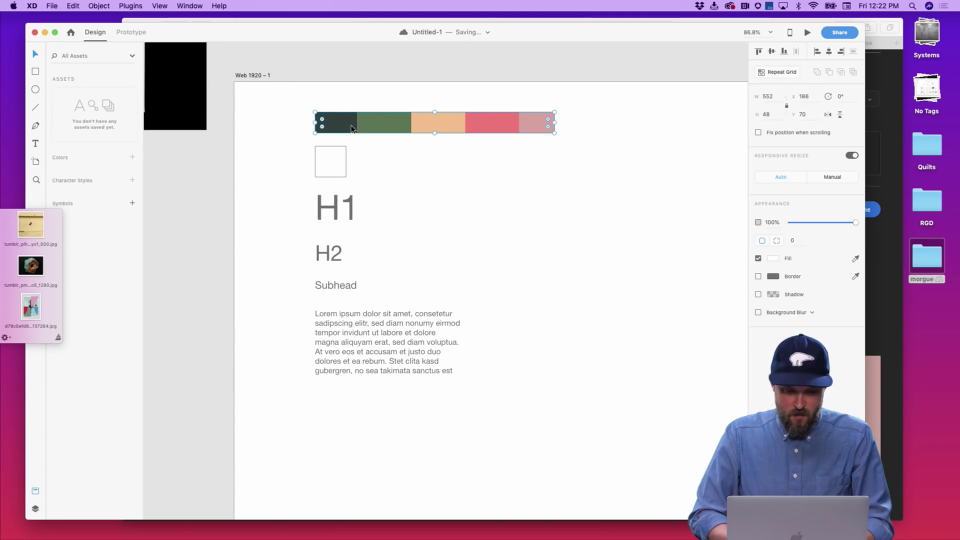
pyautogui.click(323, 150)
pyautogui.click(856, 259)
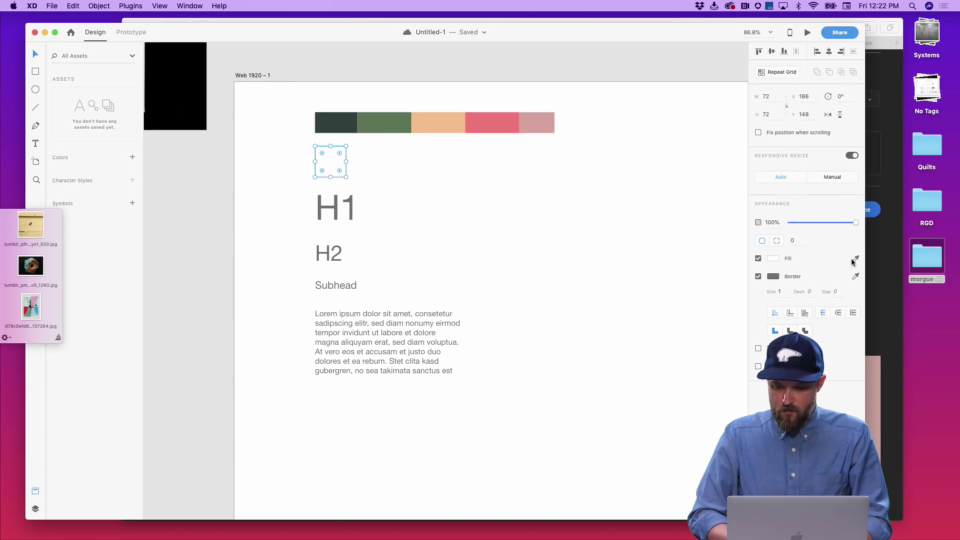
pyautogui.click(342, 120)
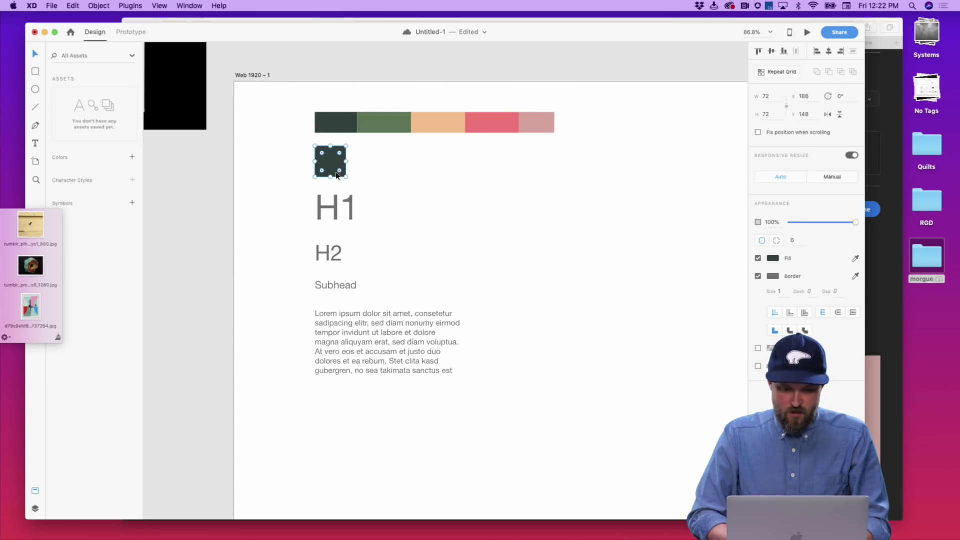
# Step: Try duplicating the dark square beside itself and filling the copy with the strip's second green, and undo the changes
pyautogui.moveTo(335, 172); pyautogui.dragTo(364, 171)
pyautogui.click(855, 258)
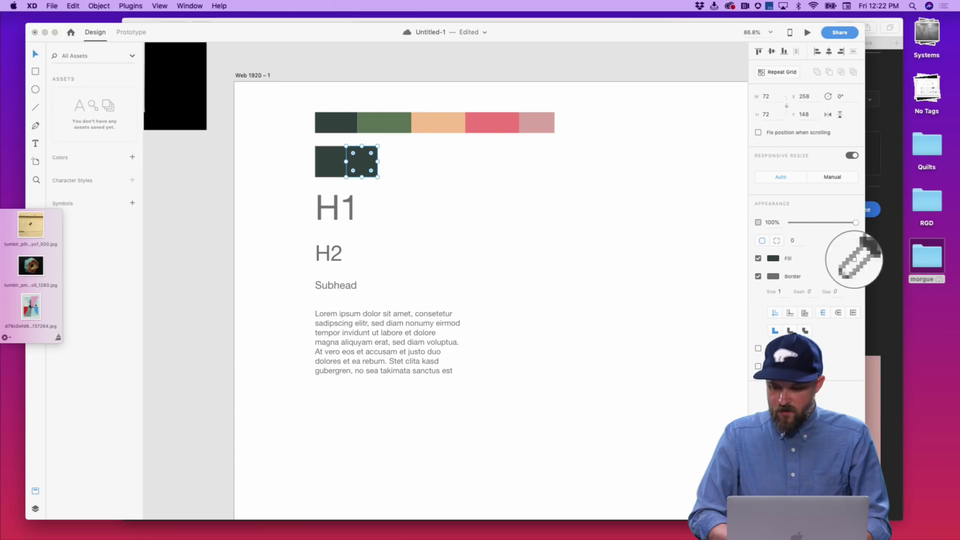
pyautogui.click(385, 120)
pyautogui.press('Escape')
pyautogui.click(363, 165)
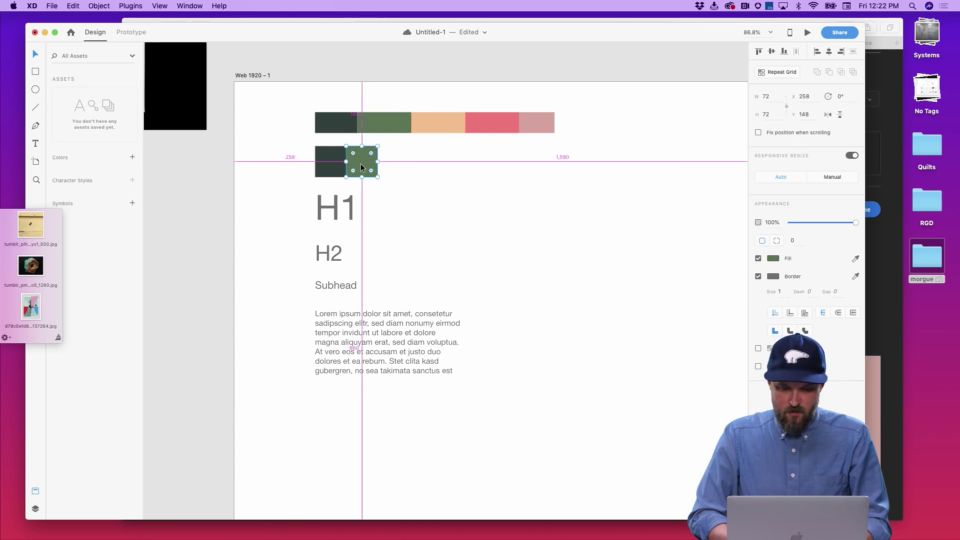
pyautogui.press('super+z')
pyautogui.press('super+z')
pyautogui.press('super+z')
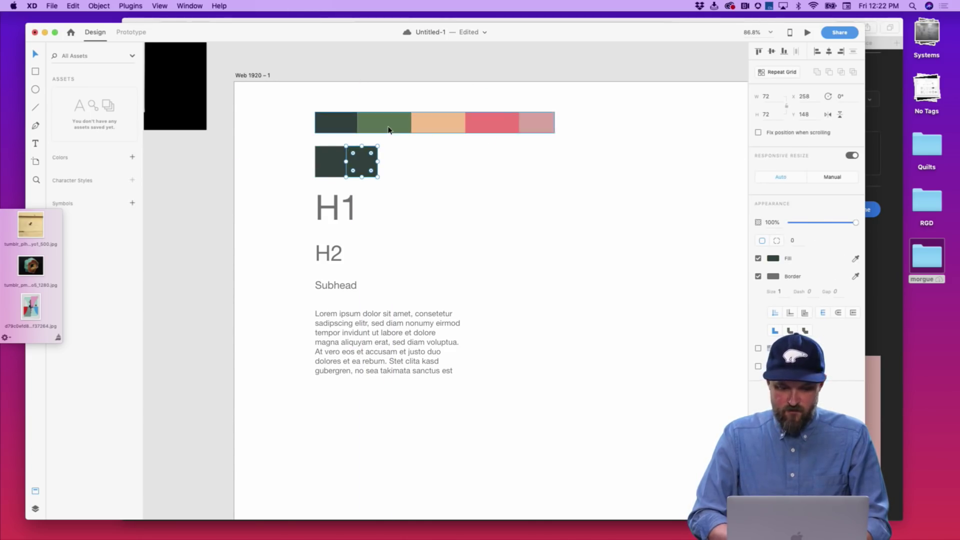
# Step: Repeat the dark square horizontally into a row of five with no gap using Repeat Grid, and ungroup the grid
pyautogui.click(769, 71)
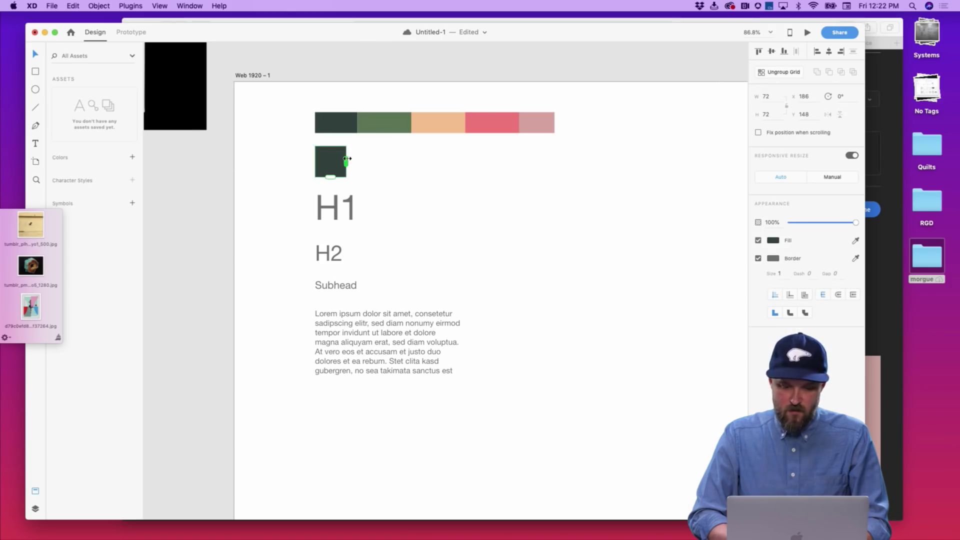
pyautogui.moveTo(347, 159); pyautogui.dragTo(434, 171)
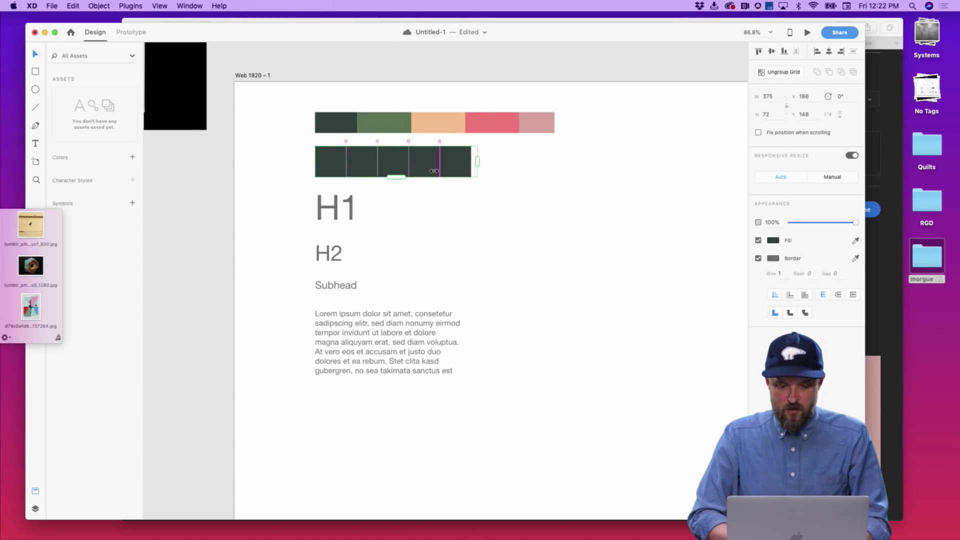
pyautogui.click(525, 171)
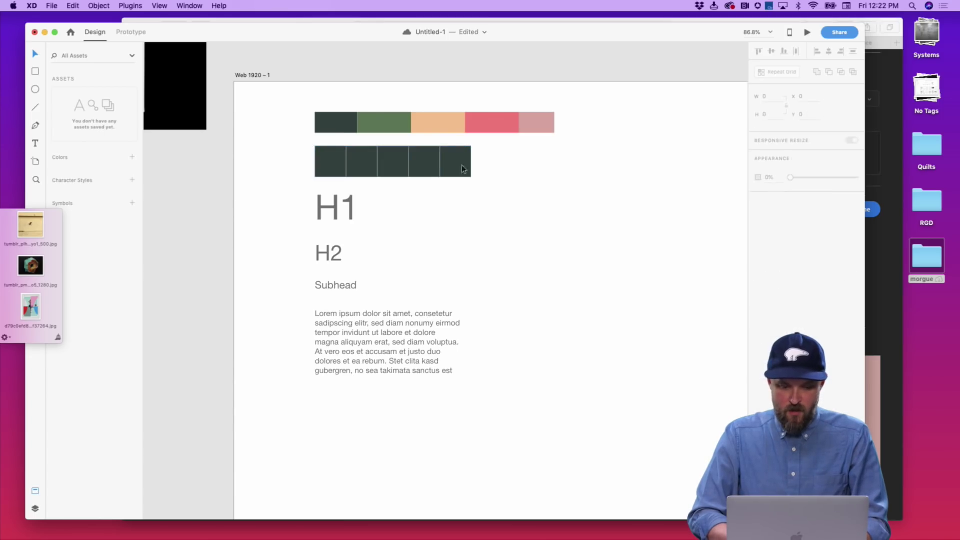
# Step: Fill the second square with the strip's green and the third with its peach, sampling each color with the eyedropper
pyautogui.doubleClick(362, 153)
pyautogui.click(855, 259)
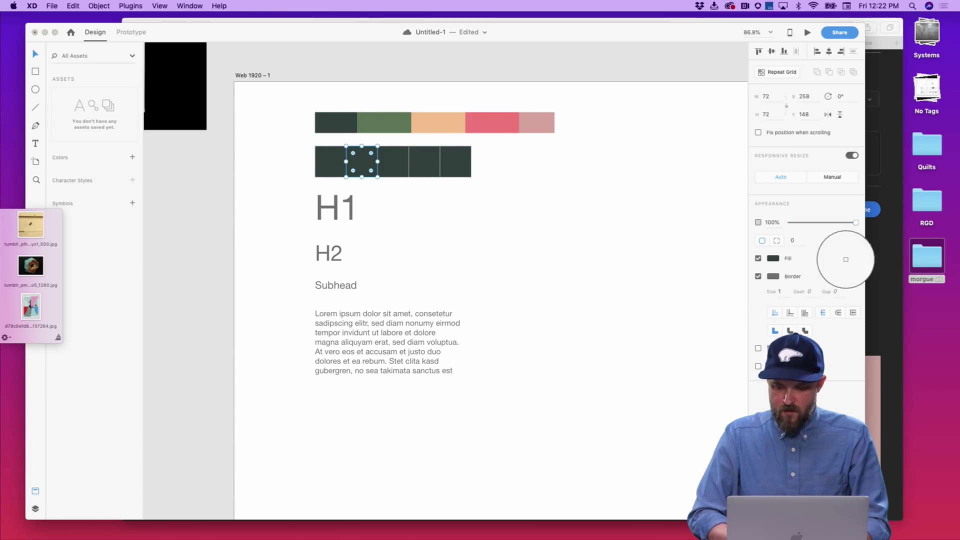
pyautogui.click(393, 119)
pyautogui.click(396, 157)
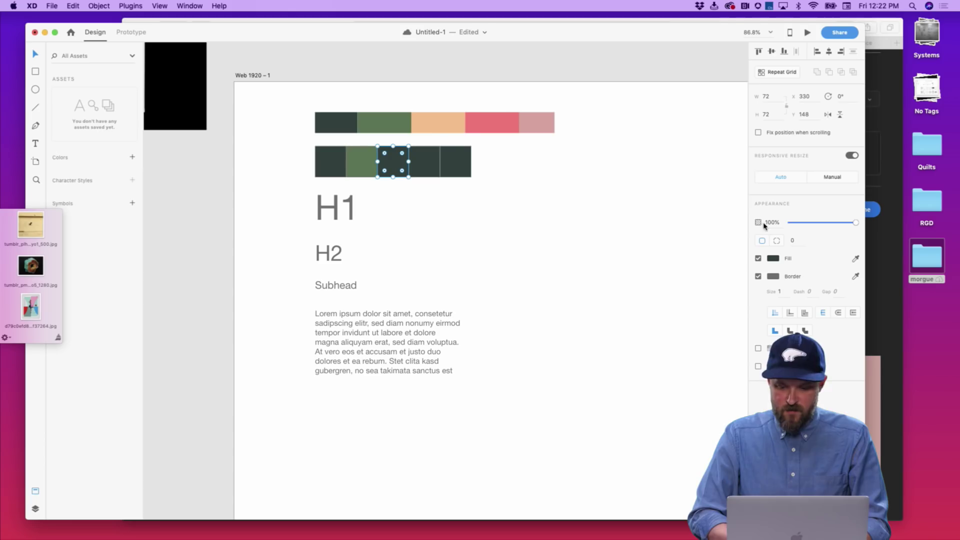
pyautogui.click(856, 258)
pyautogui.click(455, 125)
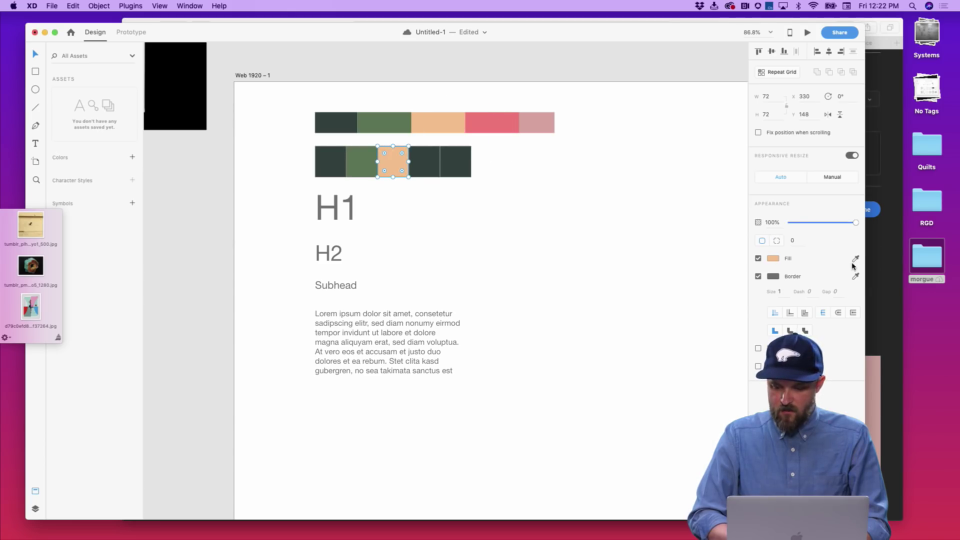
# Step: Fill the fourth square with the strip's coral pink and the fifth with its dusty pink, using the eyedropper
pyautogui.click(434, 171)
pyautogui.click(855, 259)
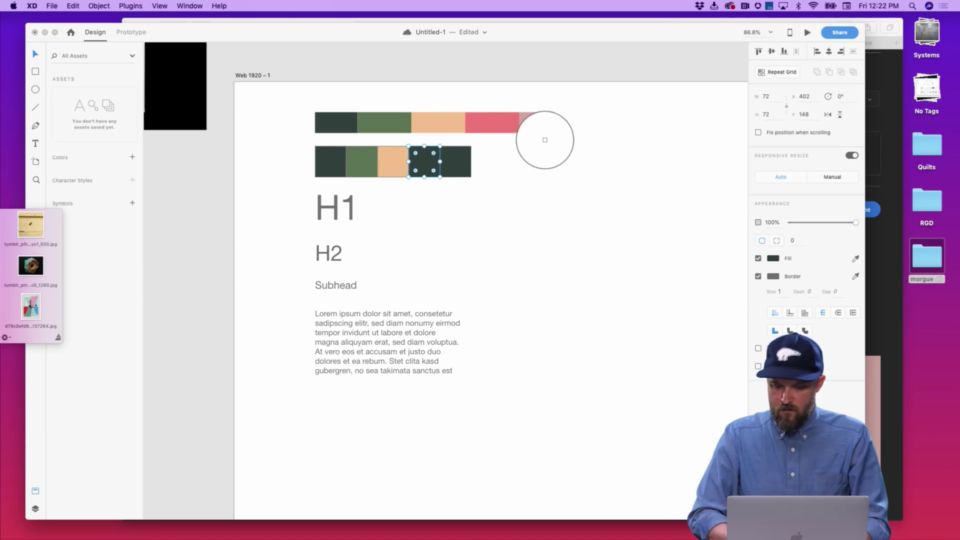
pyautogui.click(488, 122)
pyautogui.click(455, 165)
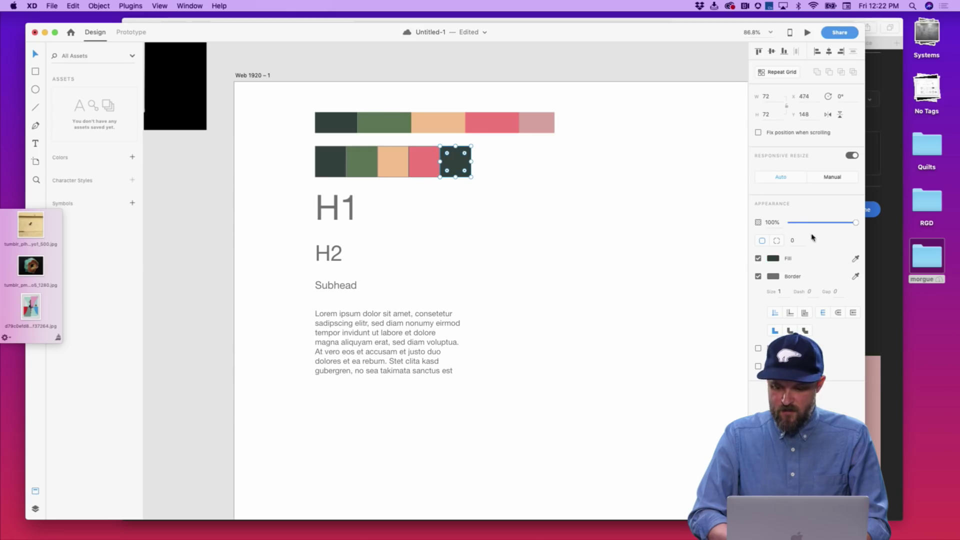
pyautogui.click(855, 259)
pyautogui.click(539, 122)
# Step: Remove the borders from all five color squares and delete the original color strip above them
pyautogui.click(539, 179)
pyautogui.moveTo(539, 179); pyautogui.dragTo(488, 187)
pyautogui.moveTo(295, 149); pyautogui.dragTo(296, 152)
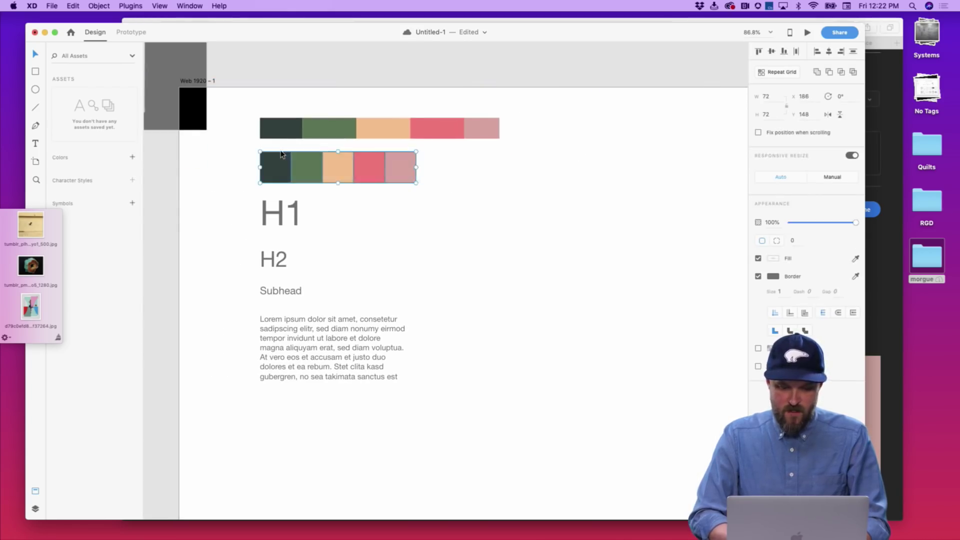
pyautogui.scroll(-3, 298, 169)
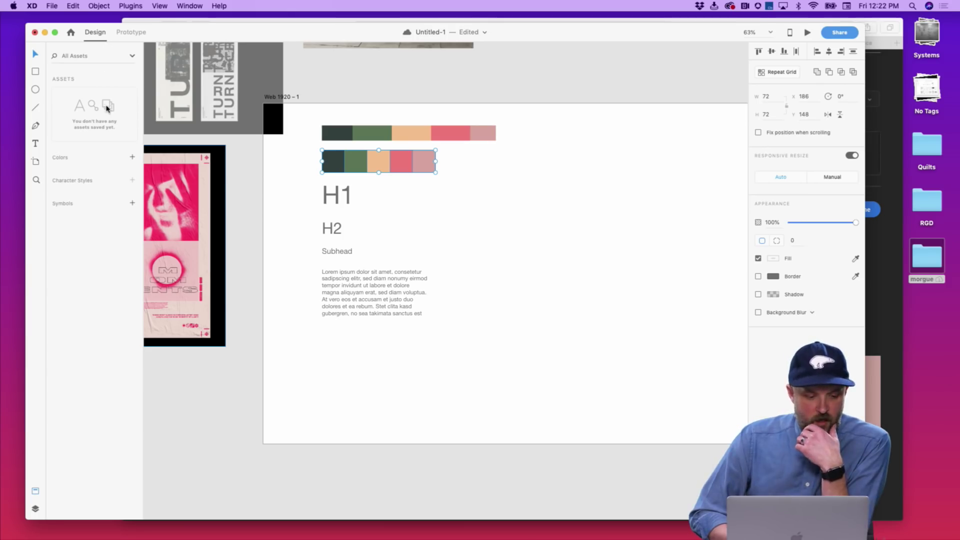
pyautogui.click(370, 133)
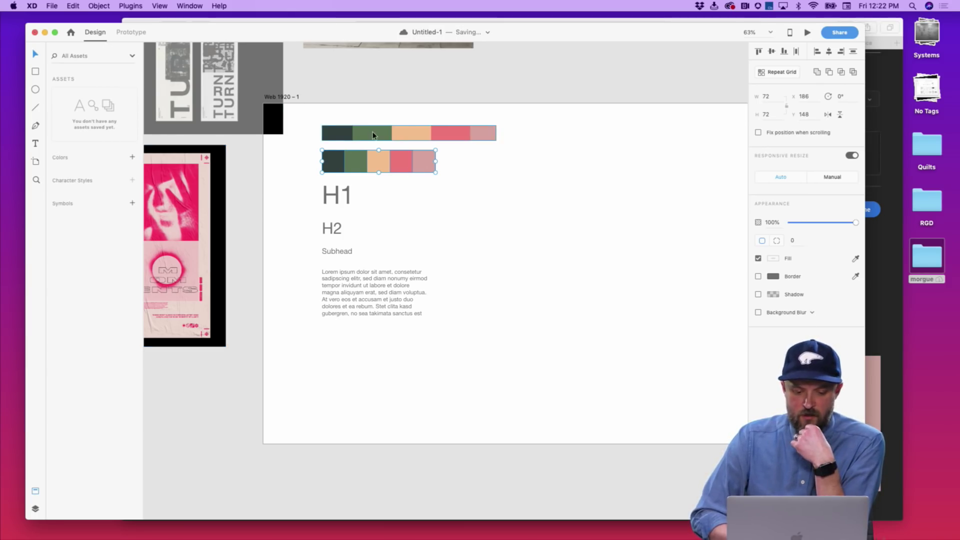
pyautogui.press('Delete')
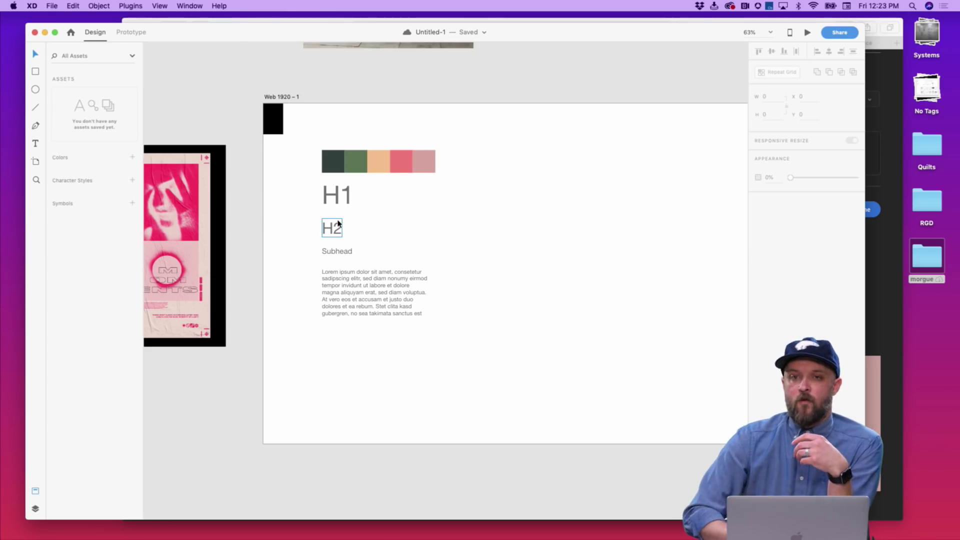
# Step: Move the black TURN poster image off the artboard to X -821 and Y -369, above the pink poster
pyautogui.hscroll(2, 402, 236)
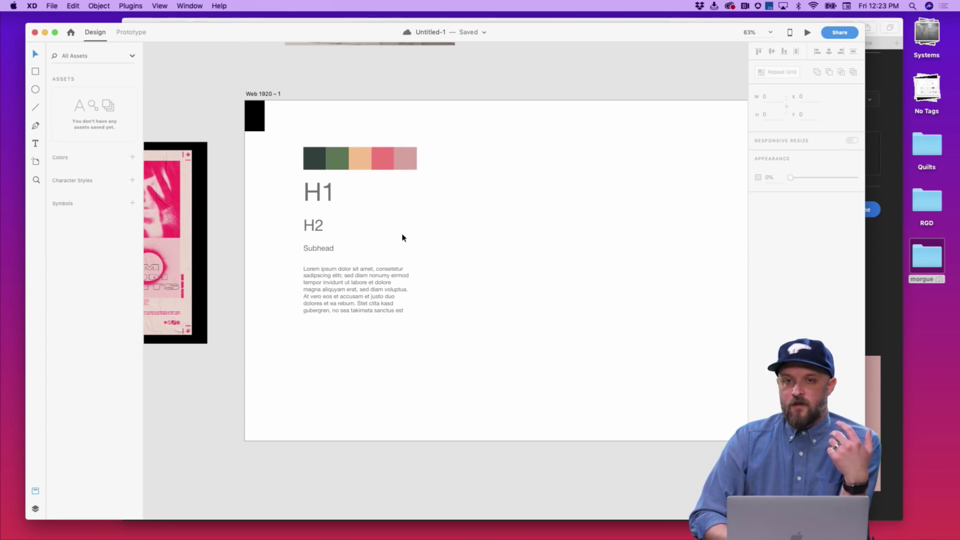
pyautogui.scroll(-5, 403, 238)
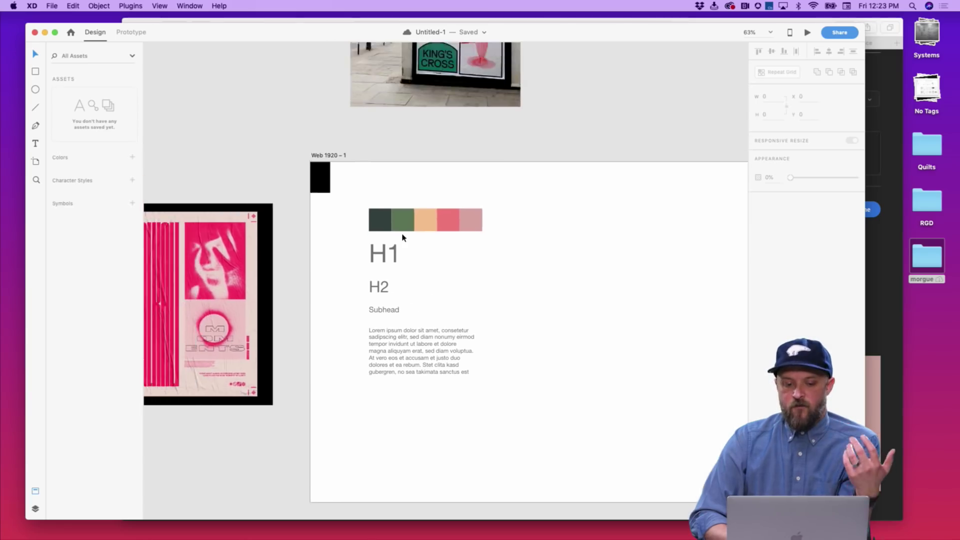
pyautogui.press('super+v')
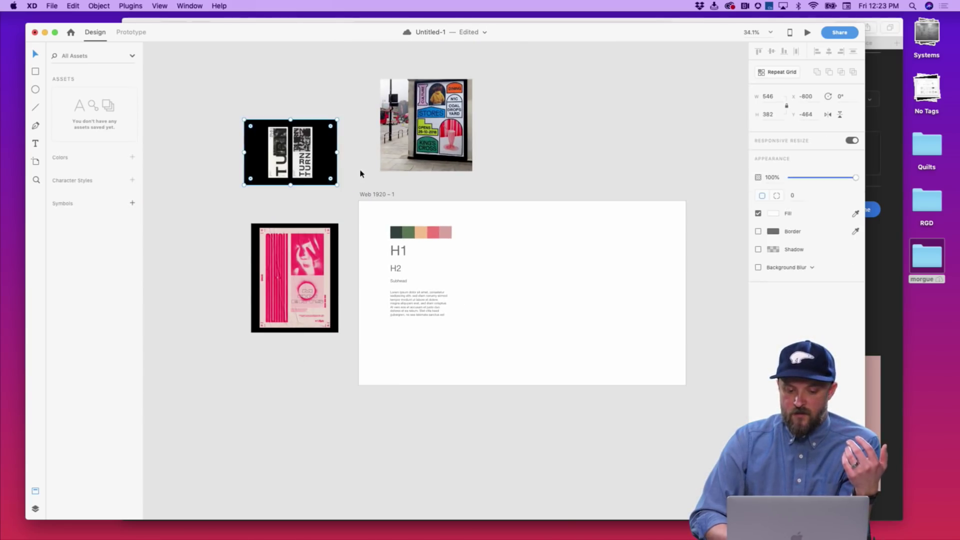
pyautogui.click(360, 172)
pyautogui.scroll(2, 360, 172)
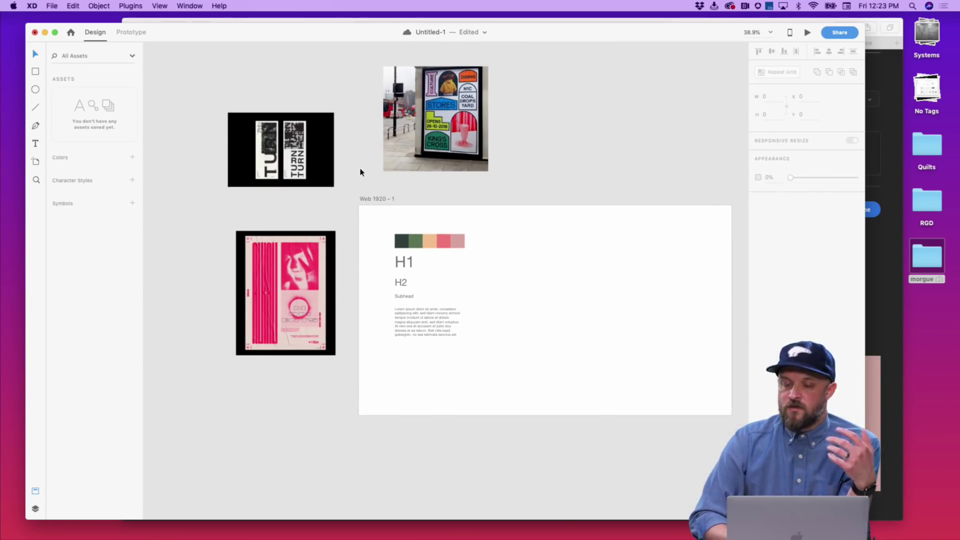
pyautogui.scroll(-1, 360, 170)
pyautogui.moveTo(319, 161); pyautogui.dragTo(318, 178)
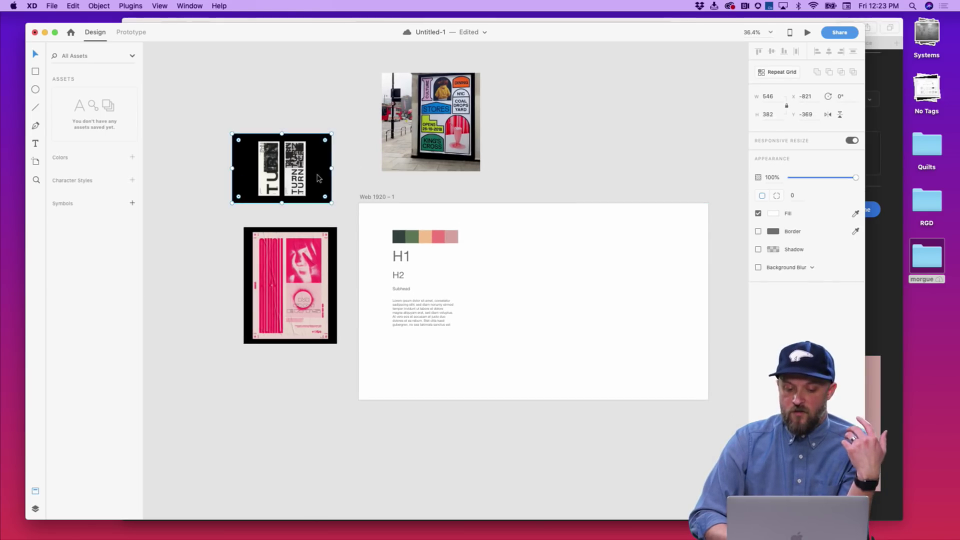
pyautogui.click(375, 174)
pyautogui.scroll(2, 375, 173)
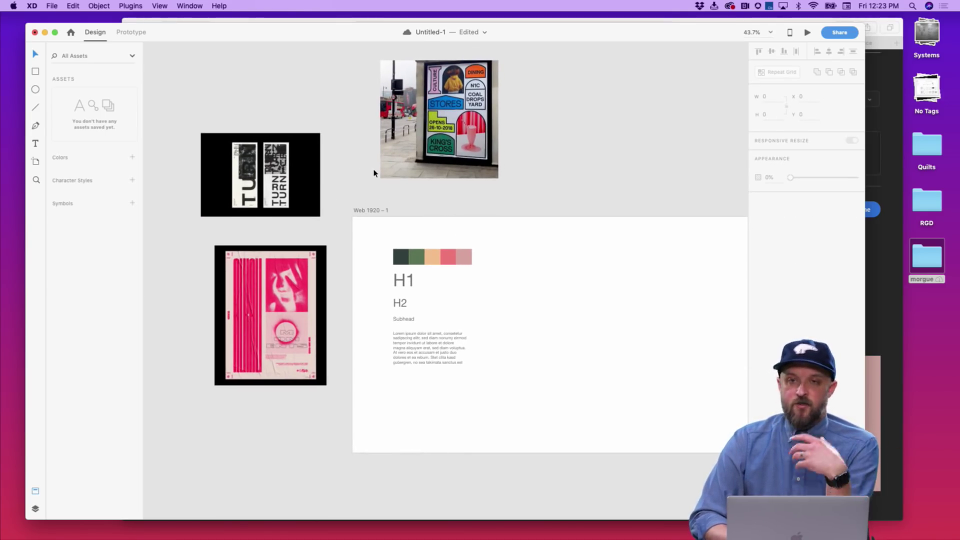
# Step: Save the fills of the five color squares as color assets
pyautogui.scroll(5, 493, 313)
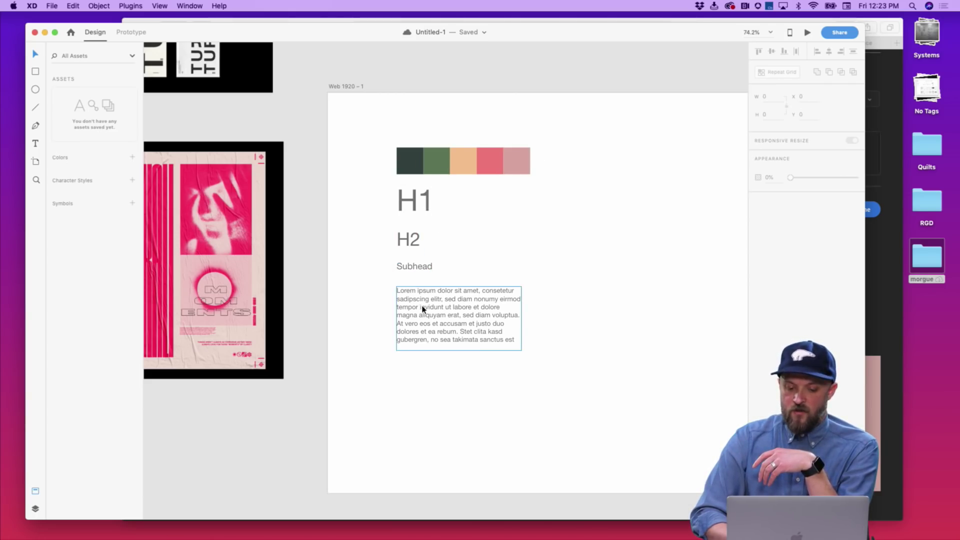
pyautogui.hscroll(3, 463, 317)
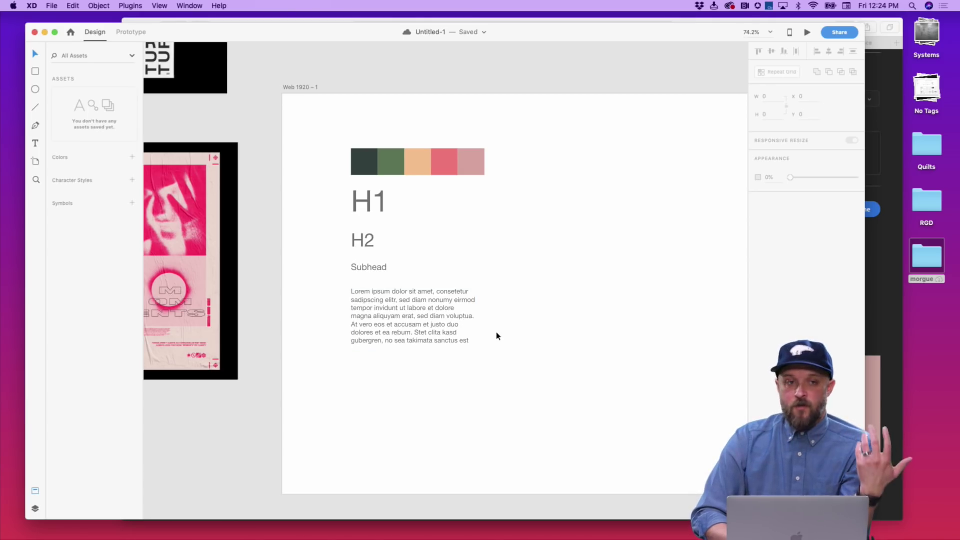
pyautogui.moveTo(507, 345); pyautogui.dragTo(340, 215)
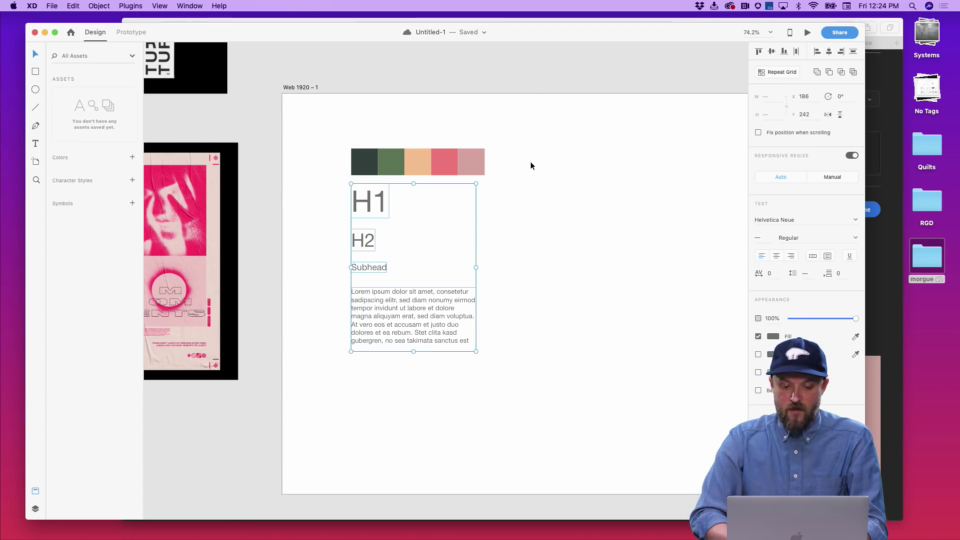
pyautogui.moveTo(532, 165); pyautogui.dragTo(289, 167)
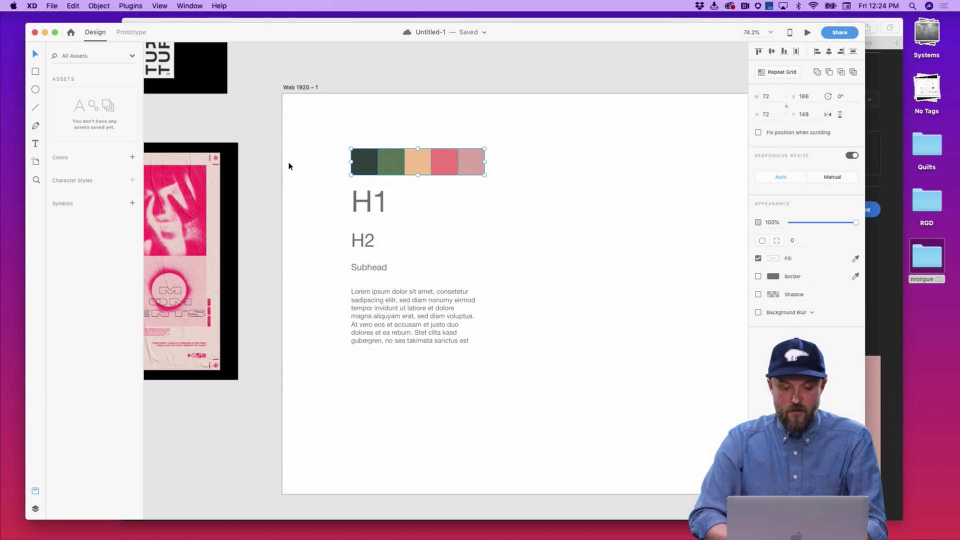
pyautogui.click(132, 158)
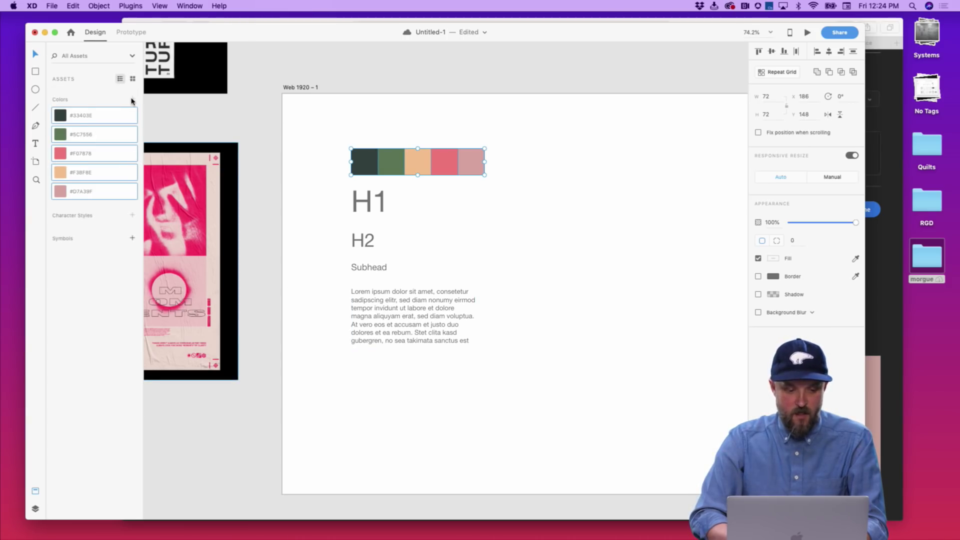
# Step: Save the H1, H2, Subhead and body text formatting as character styles in the assets
pyautogui.moveTo(471, 378); pyautogui.dragTo(301, 203)
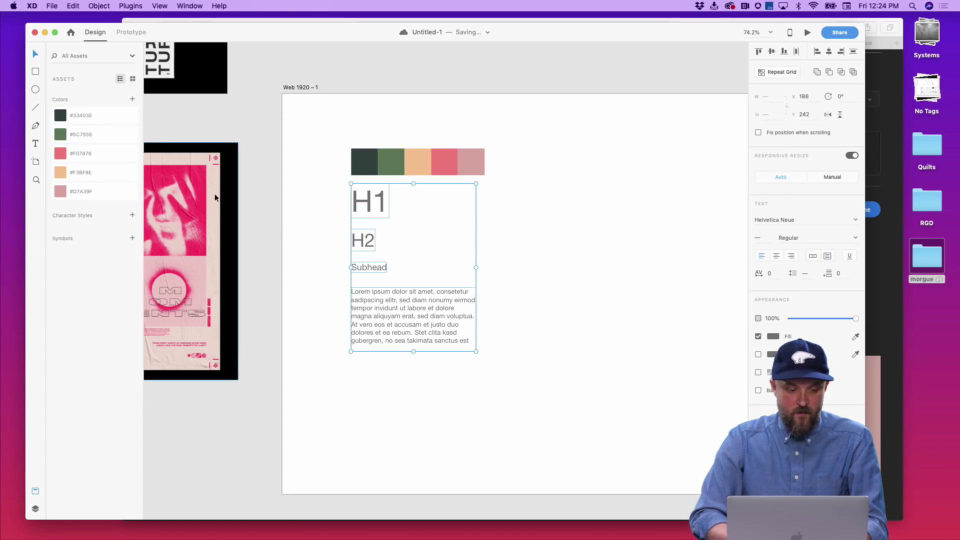
pyautogui.click(132, 215)
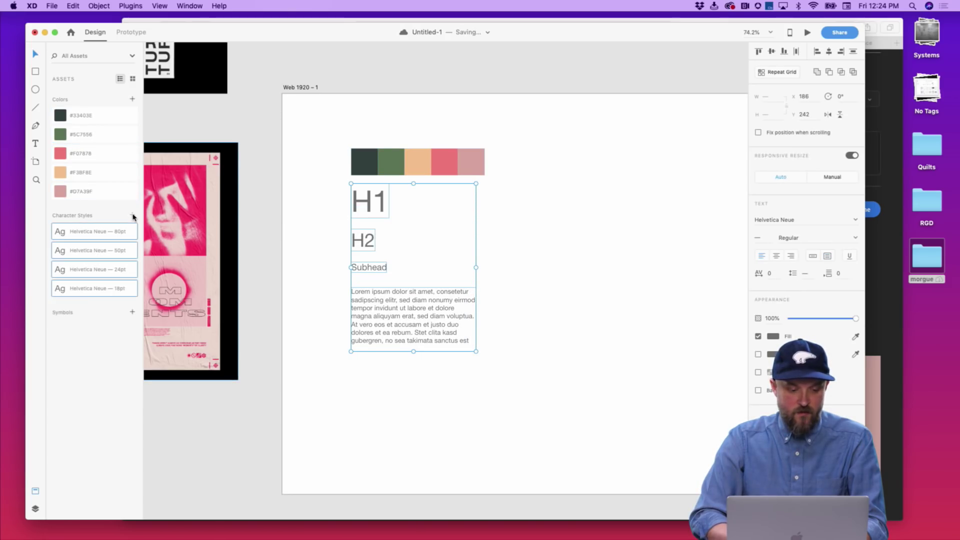
pyautogui.click(319, 282)
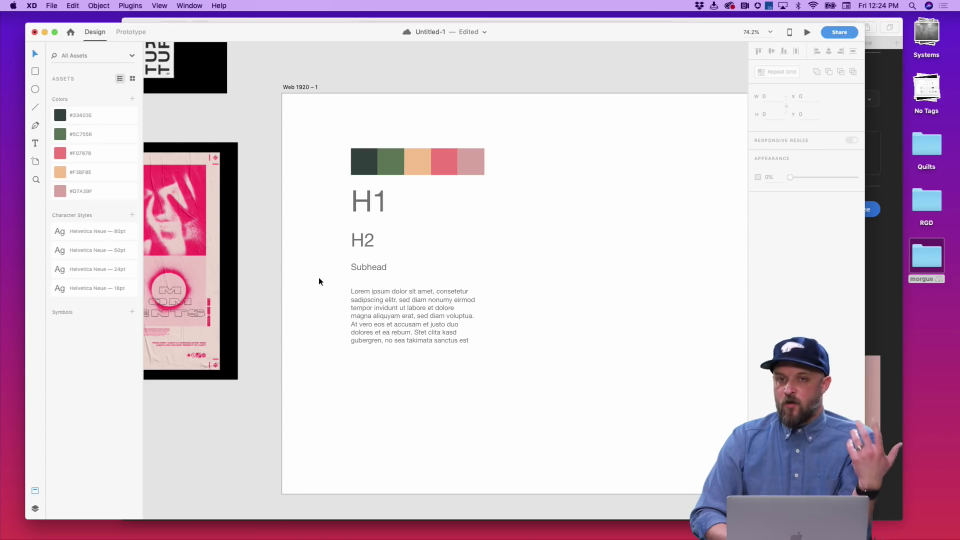
pyautogui.rightClick(78, 232)
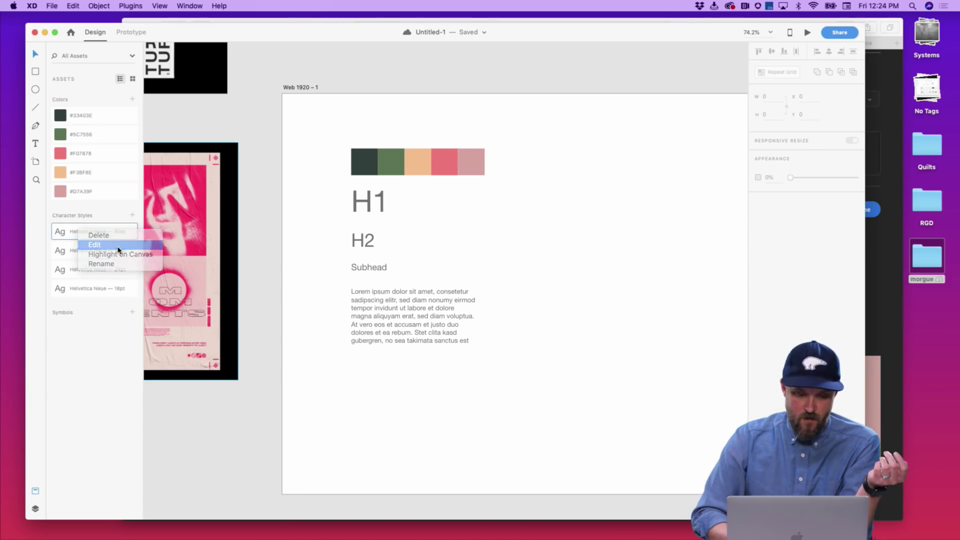
pyautogui.click(119, 245)
pyautogui.click(138, 159)
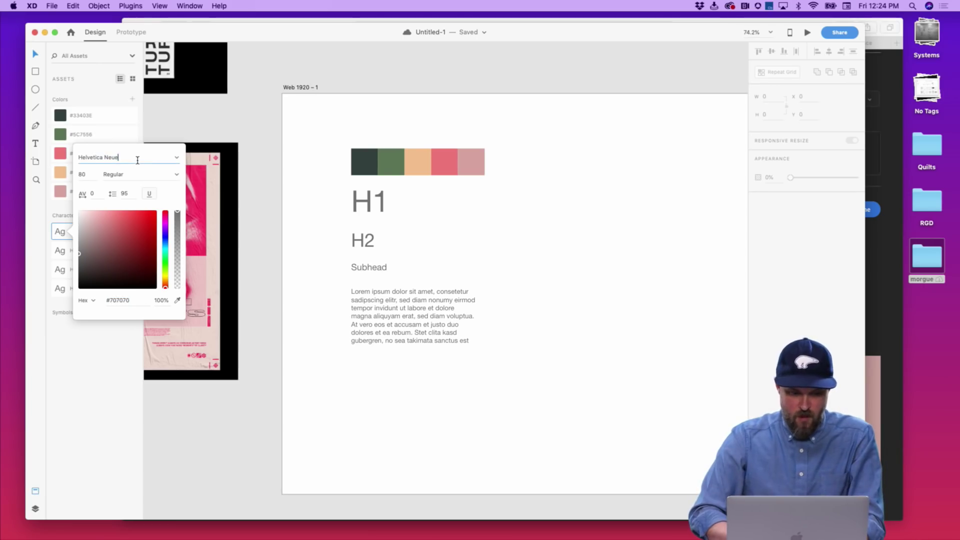
pyautogui.tripleClick(137, 159)
pyautogui.write('Mon')
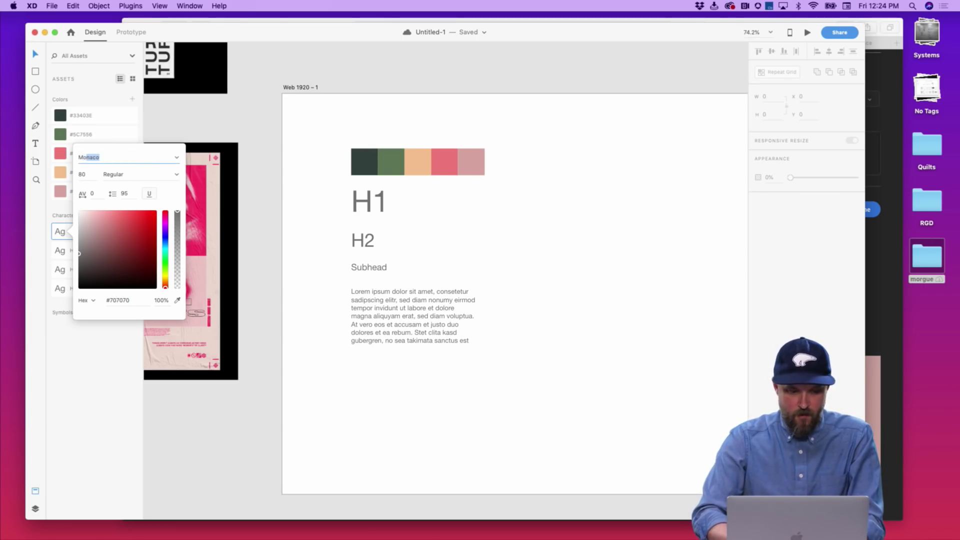
pyautogui.press('BackSpace')
pyautogui.press('BackSpace')
pyautogui.press('BackSpace')
pyautogui.press('BackSpace')
pyautogui.press('Escape')
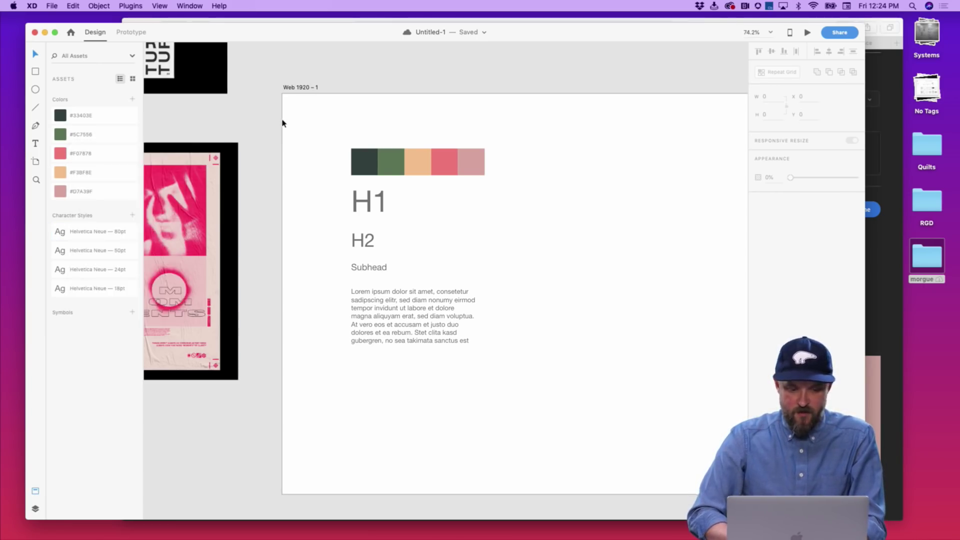
# Step: Switch to the browser and look through the active font families in the Adobe Fonts account
pyautogui.press('super+Tab')
pyautogui.click(499, 43)
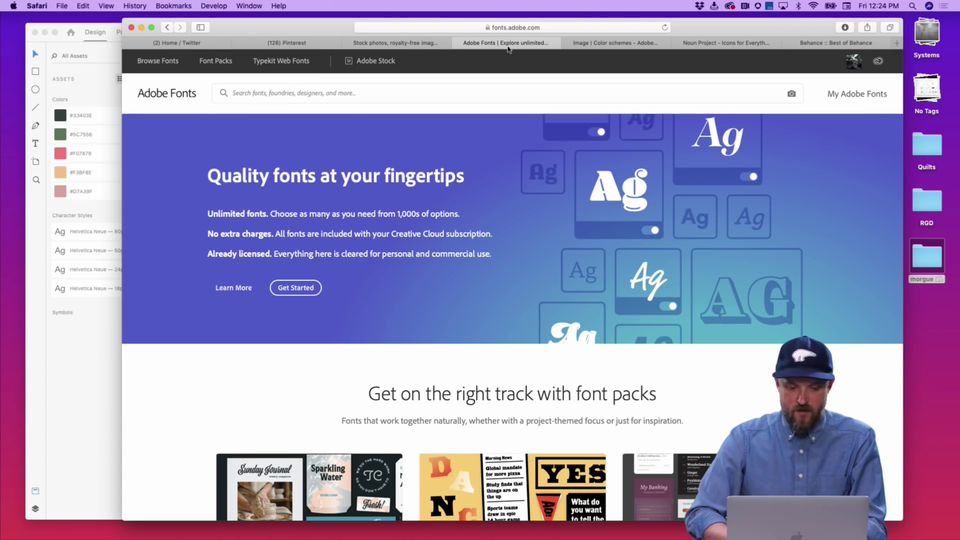
pyautogui.click(853, 64)
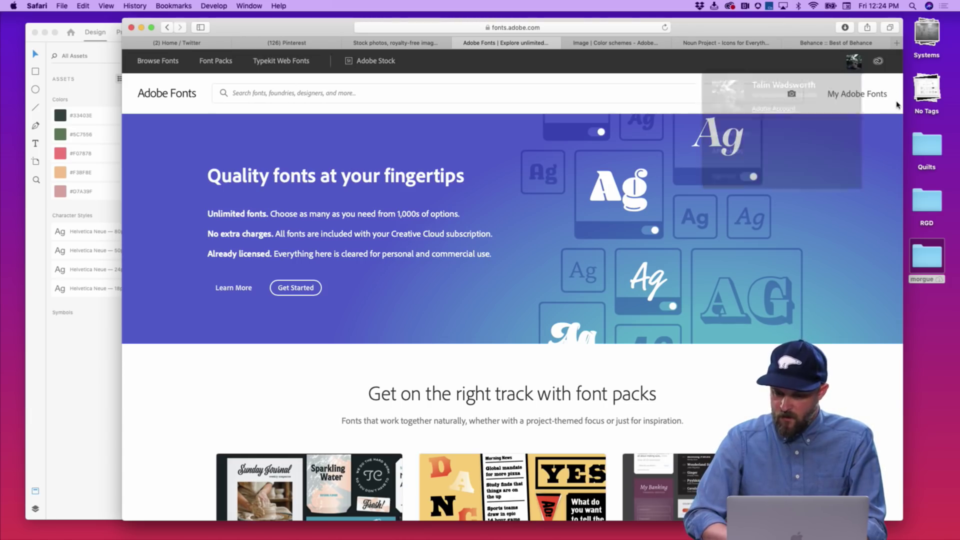
pyautogui.click(868, 96)
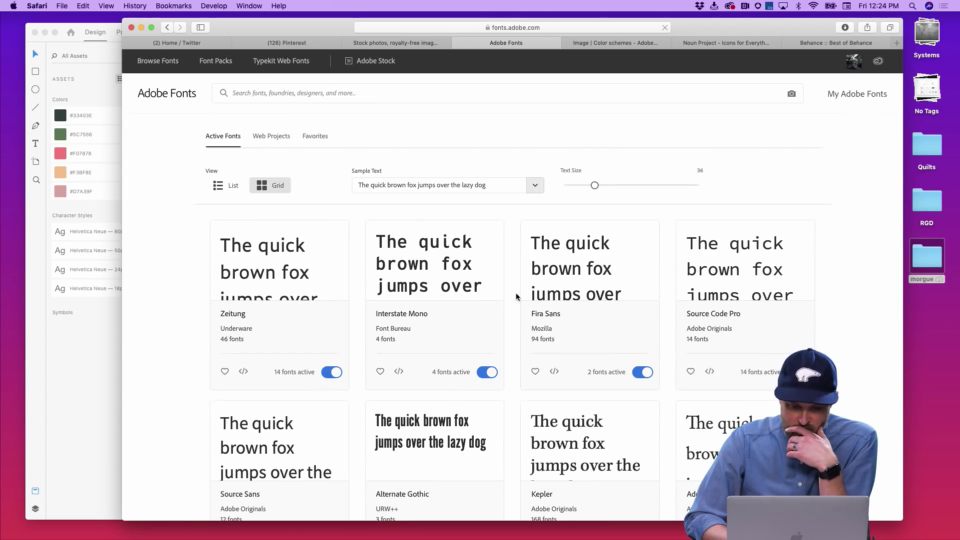
pyautogui.scroll(-2, 517, 297)
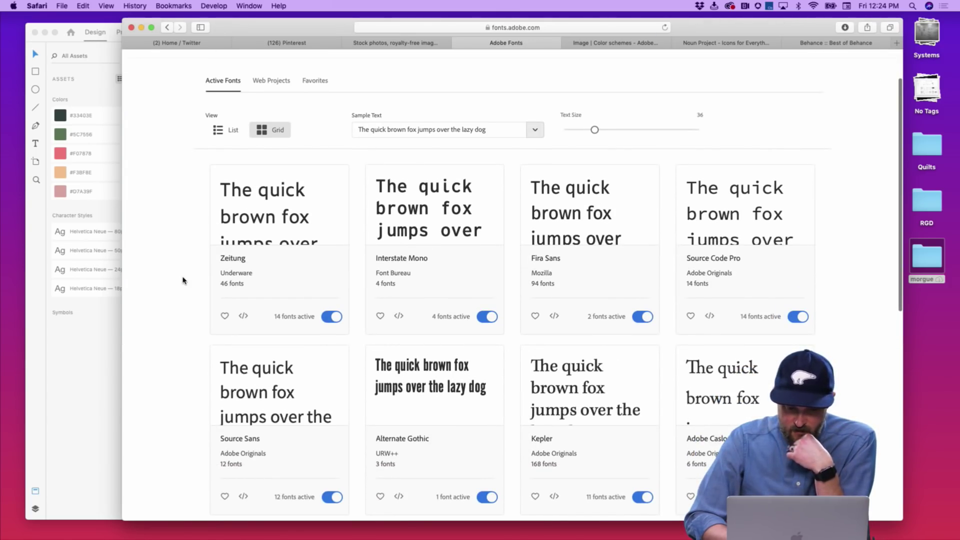
pyautogui.scroll(-1, 183, 280)
pyautogui.scroll(-5, 183, 280)
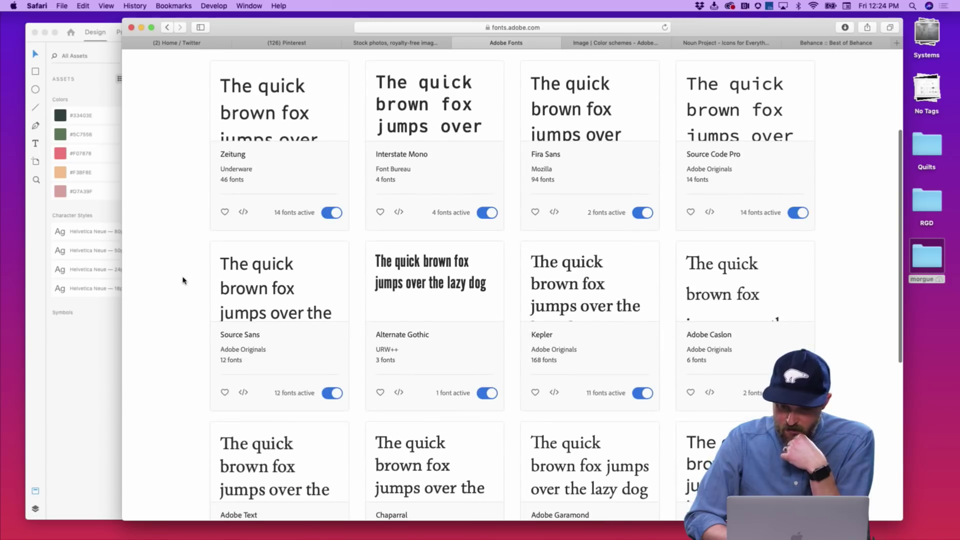
pyautogui.scroll(8, 183, 280)
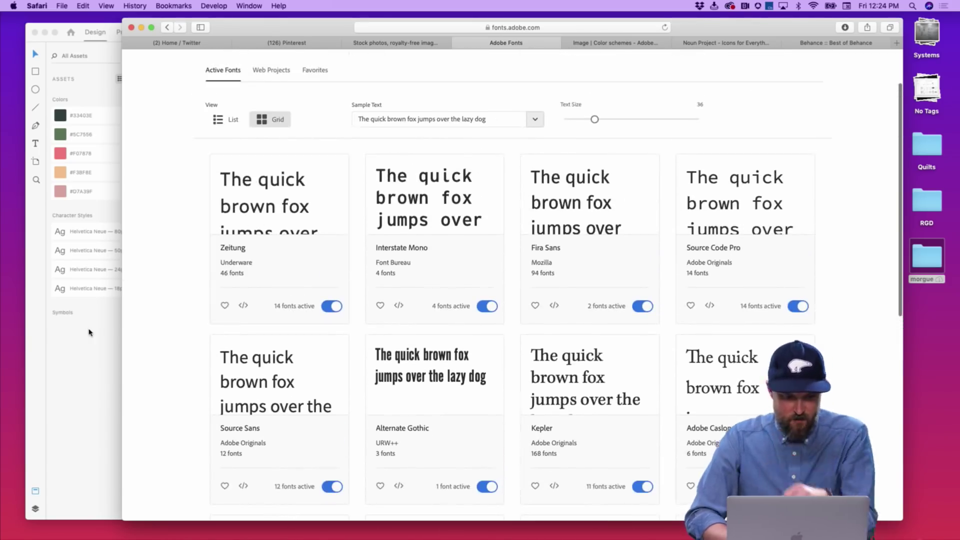
# Step: Back in Adobe XD, set the H1, H2, Subhead and body text to Zeitung Mono Pro and move them down to Y 262
pyautogui.press('super+Tab')
pyautogui.moveTo(542, 347); pyautogui.dragTo(330, 181)
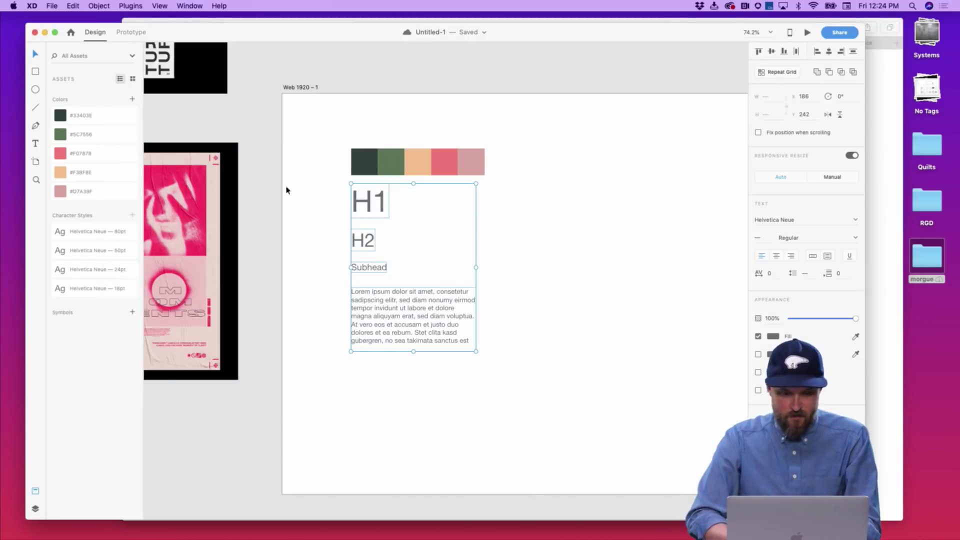
pyautogui.rightClick(104, 232)
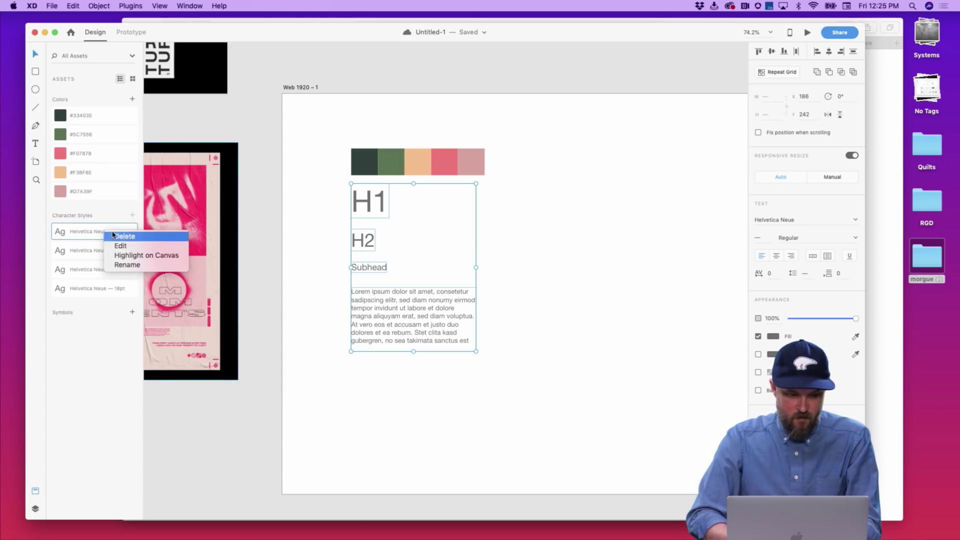
pyautogui.click(612, 248)
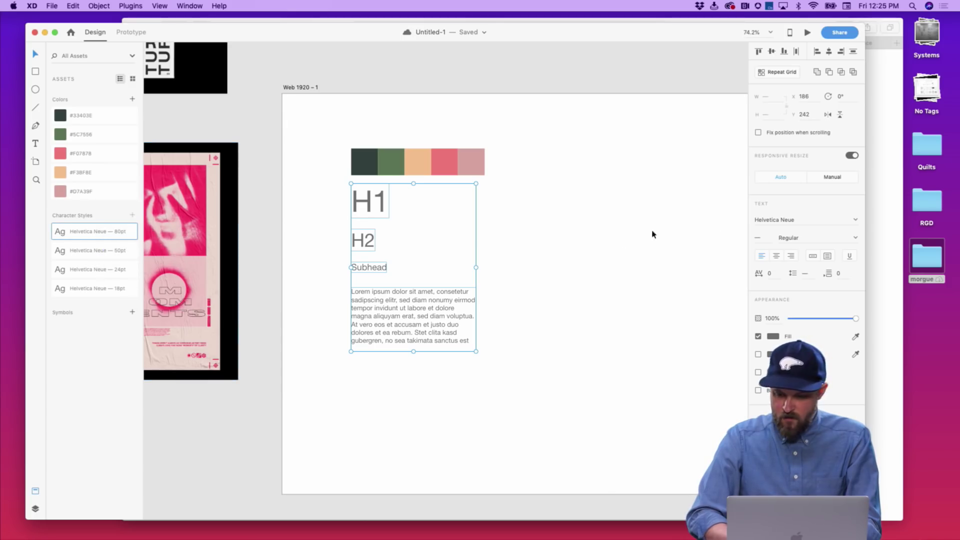
pyautogui.click(830, 217)
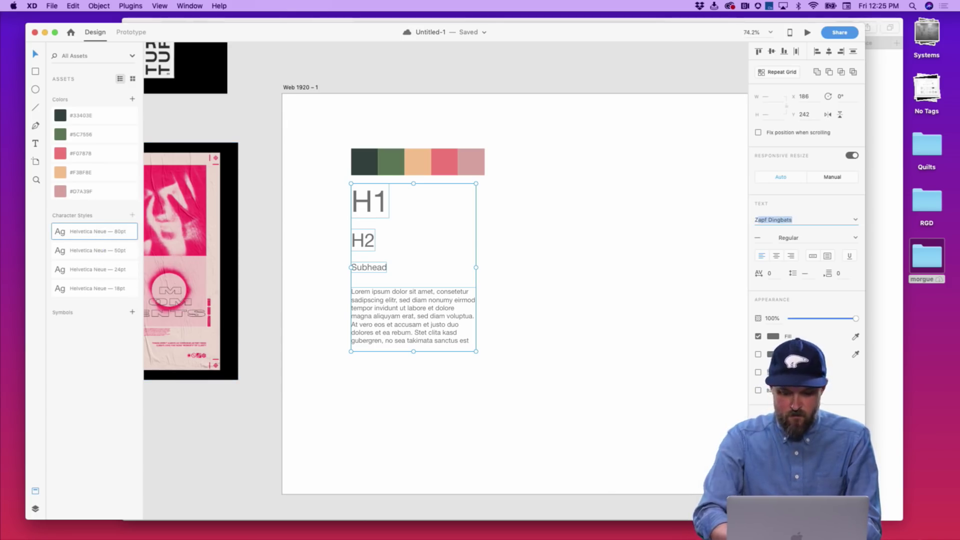
pyautogui.write('Zeitung Mono Pro')
pyautogui.press('Return')
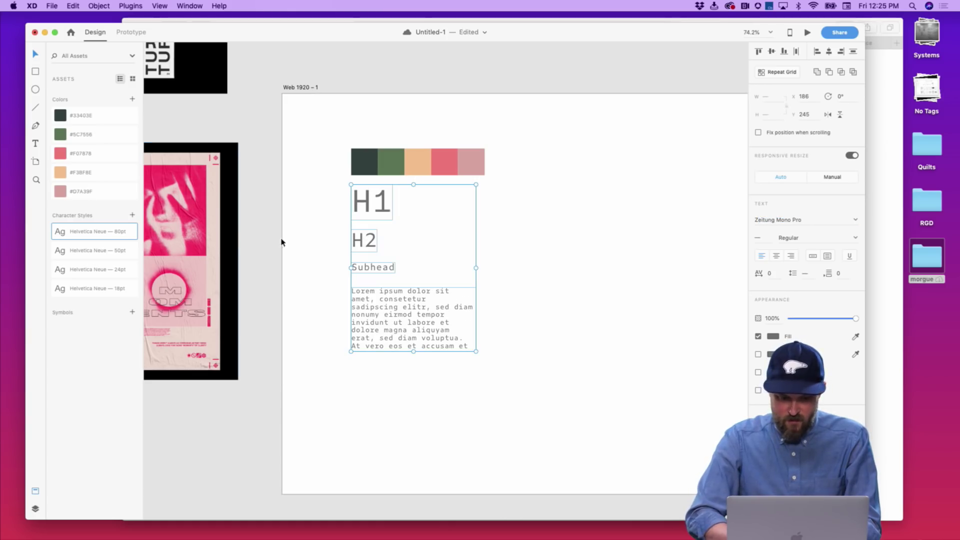
pyautogui.moveTo(360, 208); pyautogui.dragTo(359, 215)
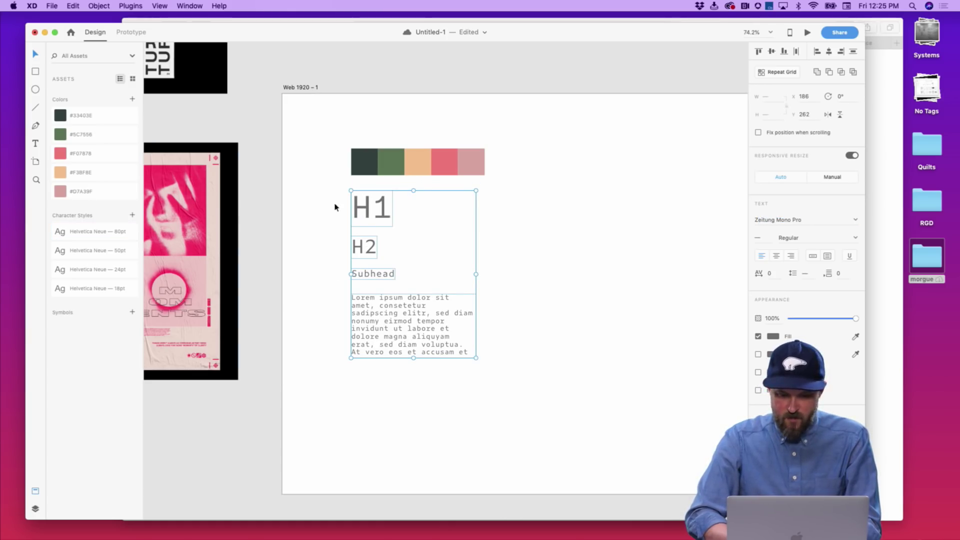
# Step: Apply the dark green color asset #33403E to the four text objects and save their formatting as new character styles
pyautogui.click(86, 116)
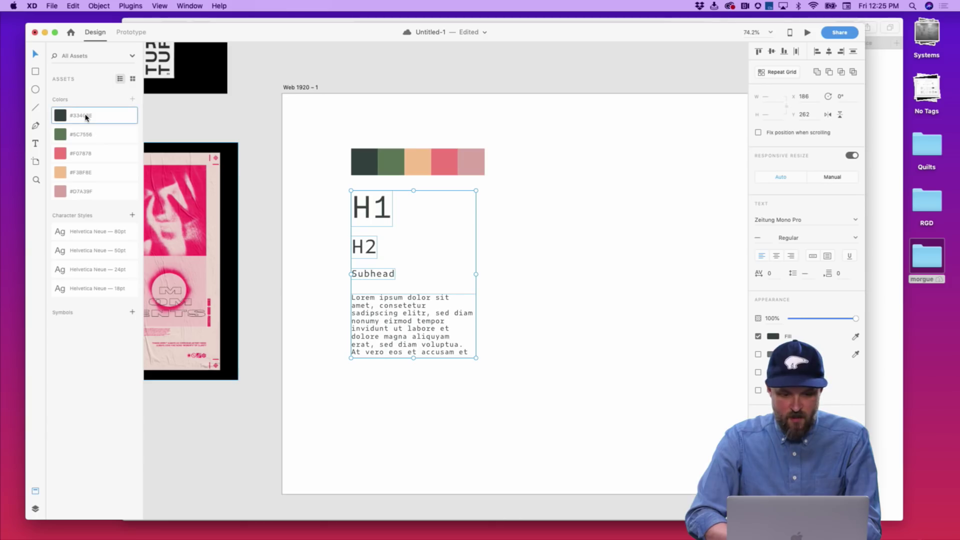
pyautogui.click(132, 216)
pyautogui.click(117, 288)
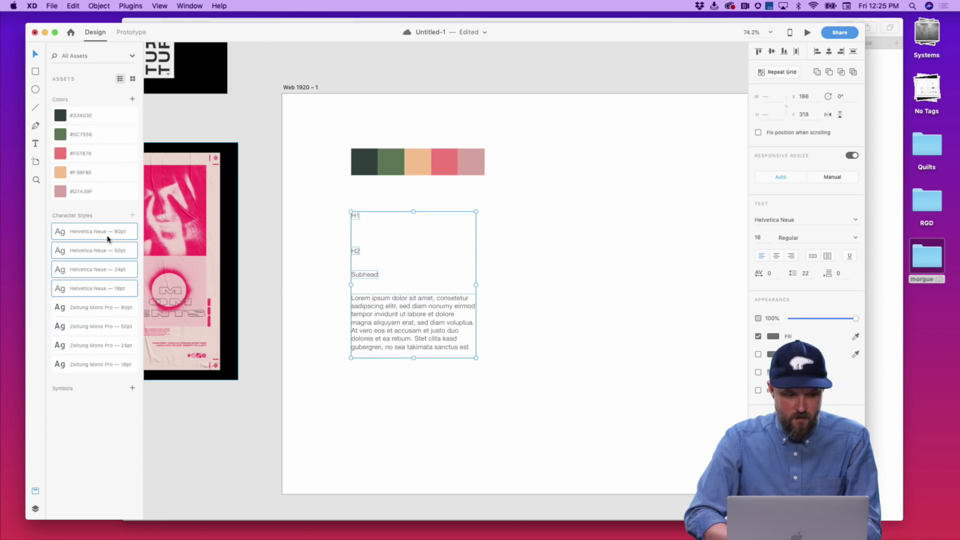
pyautogui.rightClick(108, 239)
pyautogui.click(278, 220)
pyautogui.press('super+z')
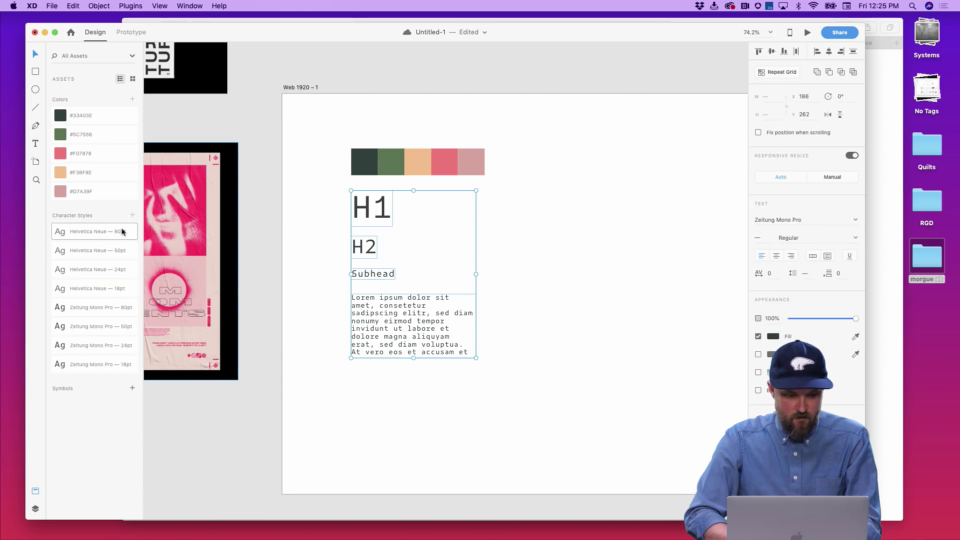
# Step: Deselect the text and delete the four Helvetica Neue character styles from the assets
pyautogui.click(265, 268)
pyautogui.click(96, 234)
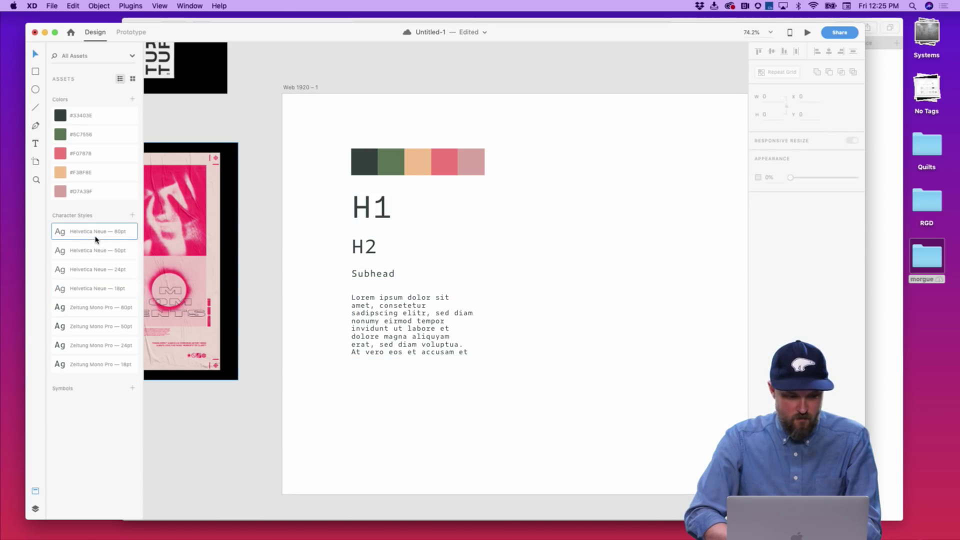
pyautogui.keyDown('shift'); pyautogui.click(97, 288); pyautogui.keyUp('shift')
pyautogui.rightClick(98, 289)
pyautogui.click(121, 289)
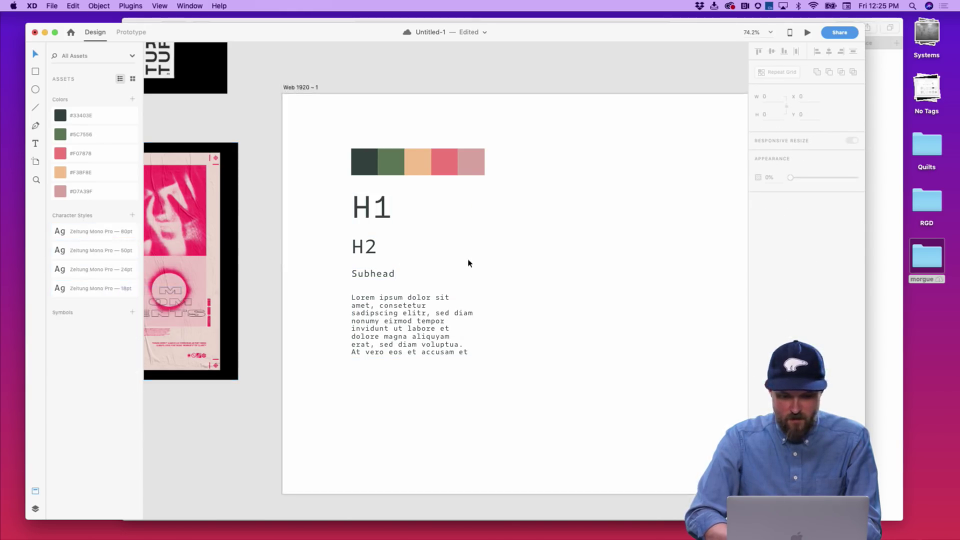
pyautogui.scroll(3, 469, 264)
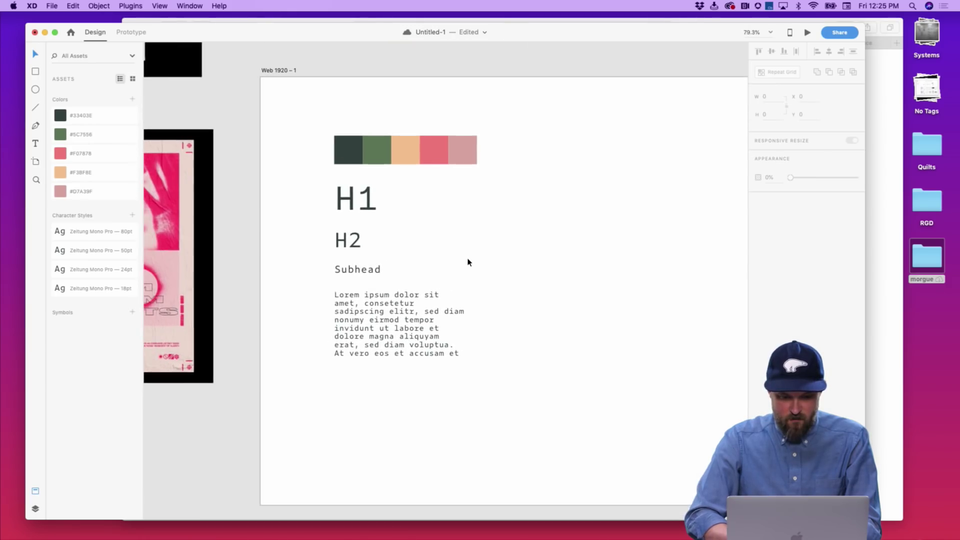
pyautogui.scroll(-3, 468, 262)
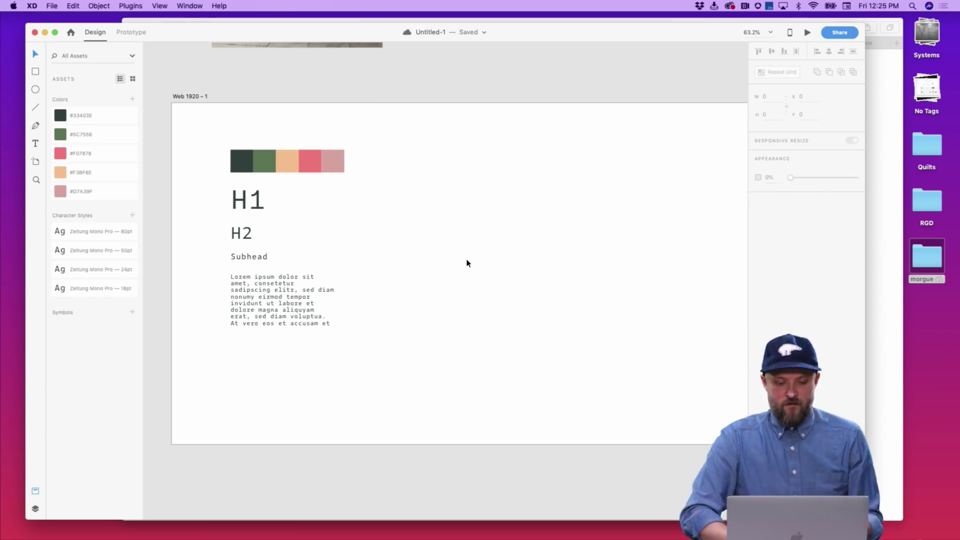
pyautogui.scroll(-1, 468, 263)
pyautogui.scroll(3, 467, 263)
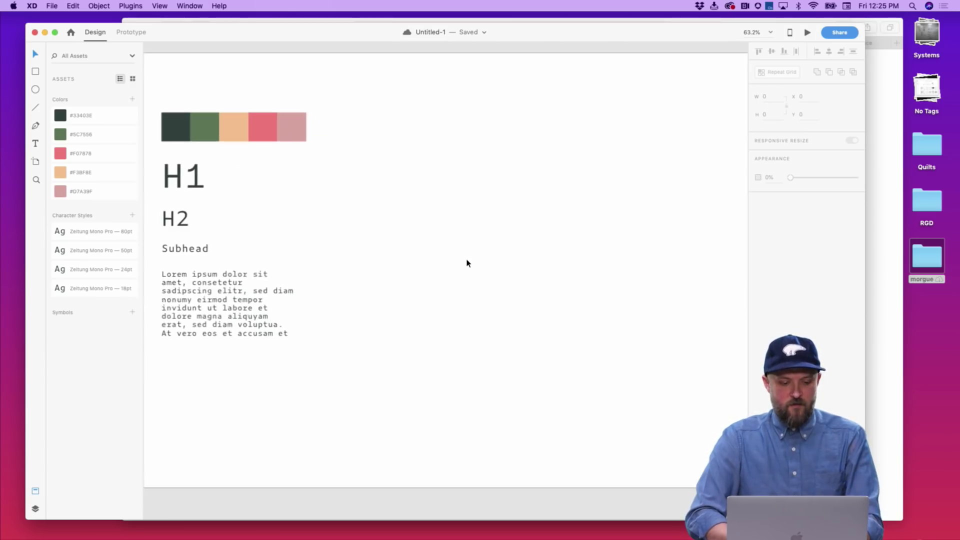
# Step: Browse the Editors' Choice add-ons from a new start screen and open the Web wireframes UI kit
pyautogui.click(52, 6)
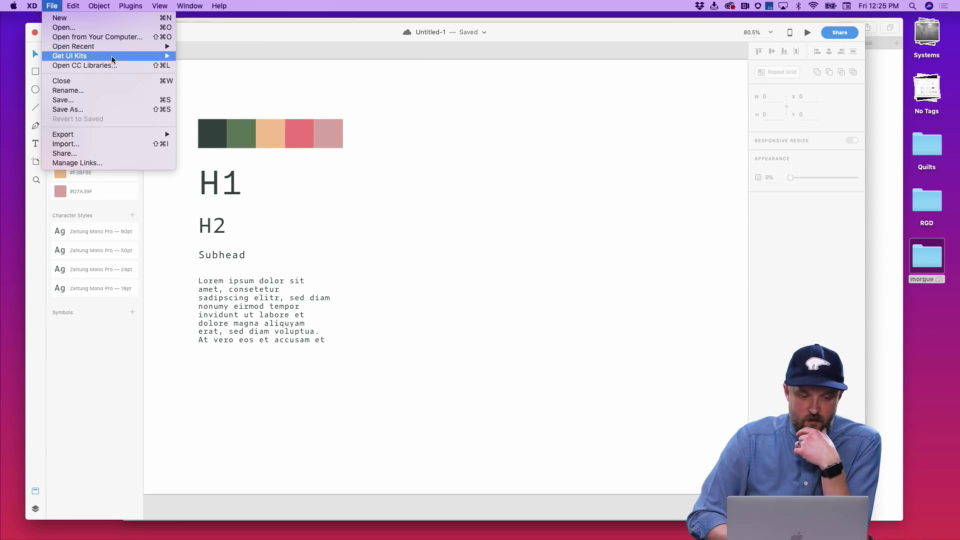
pyautogui.moveTo(113, 56)
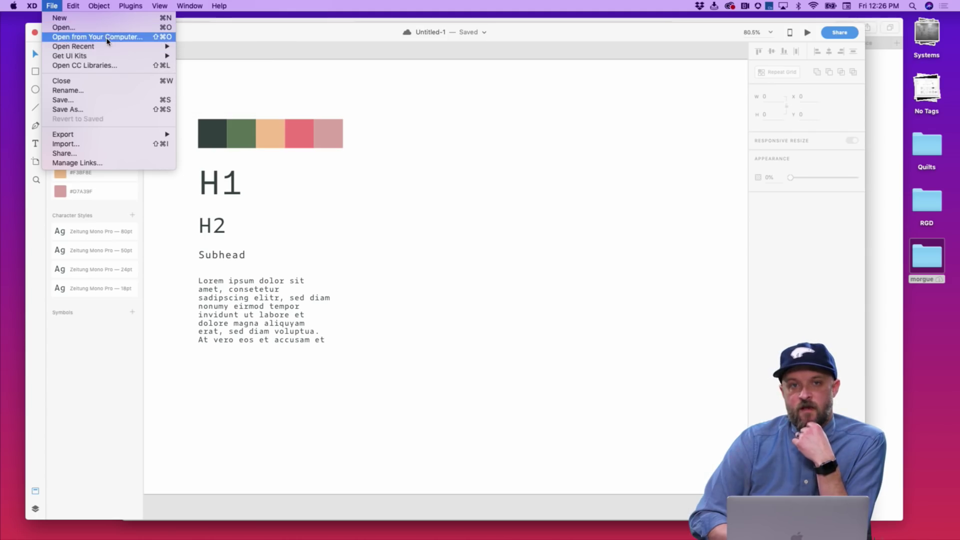
pyautogui.press('super+n')
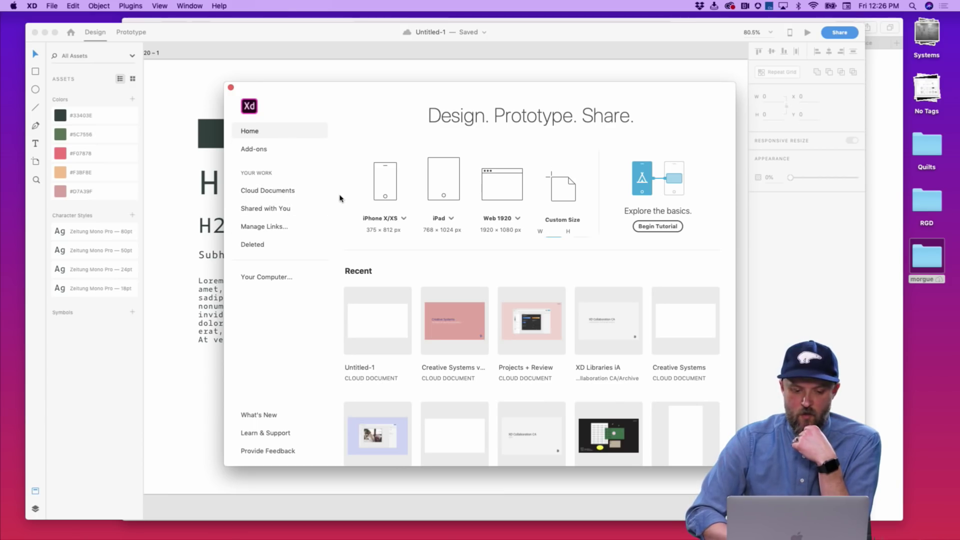
pyautogui.click(273, 154)
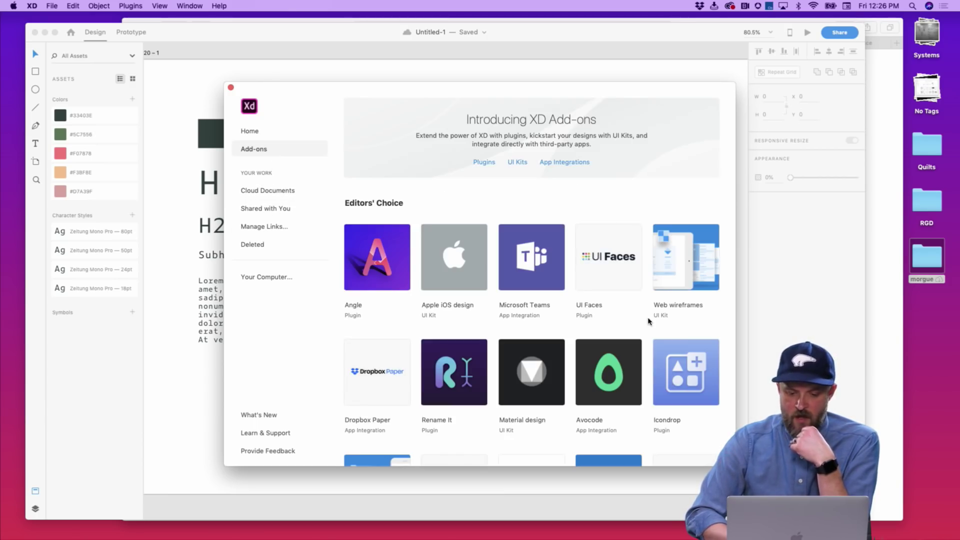
pyautogui.scroll(-2, 635, 327)
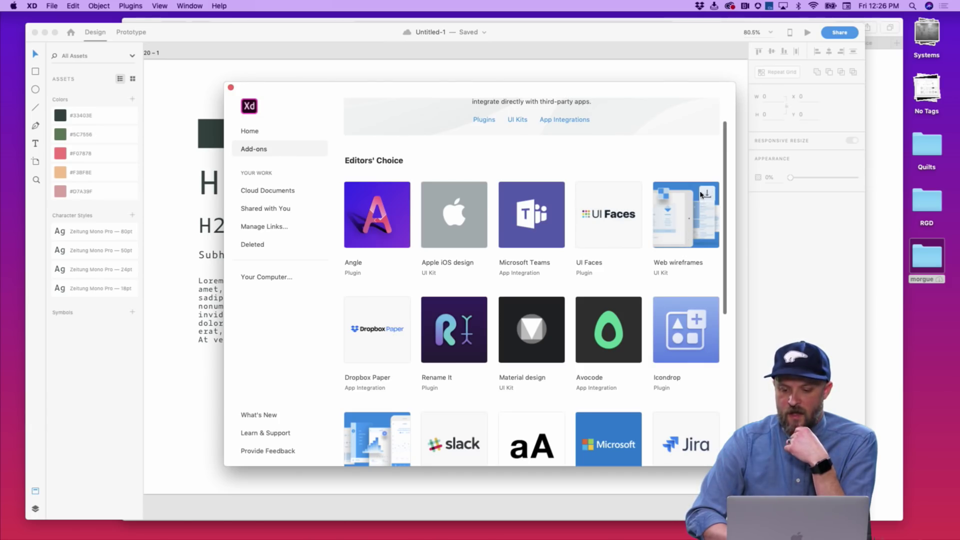
pyautogui.scroll(1, 555, 330)
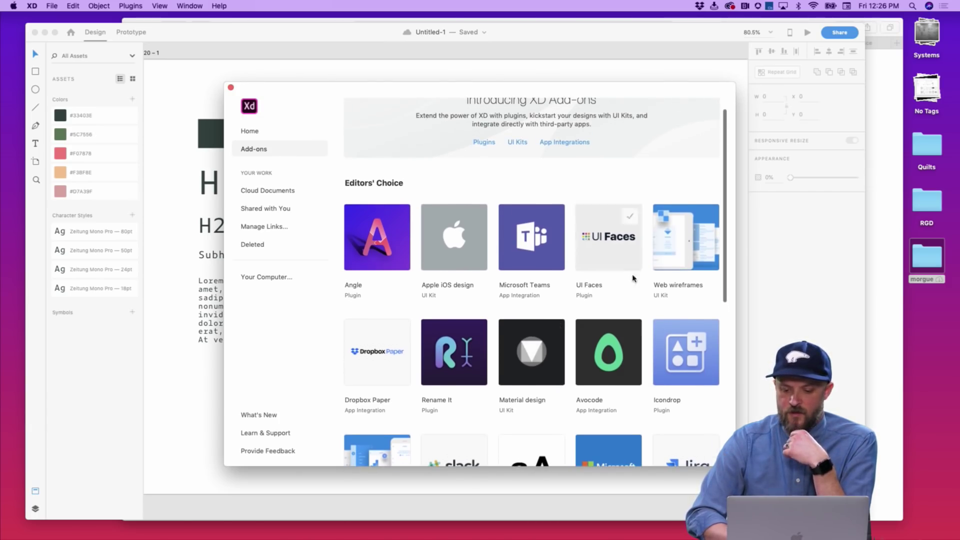
pyautogui.click(707, 219)
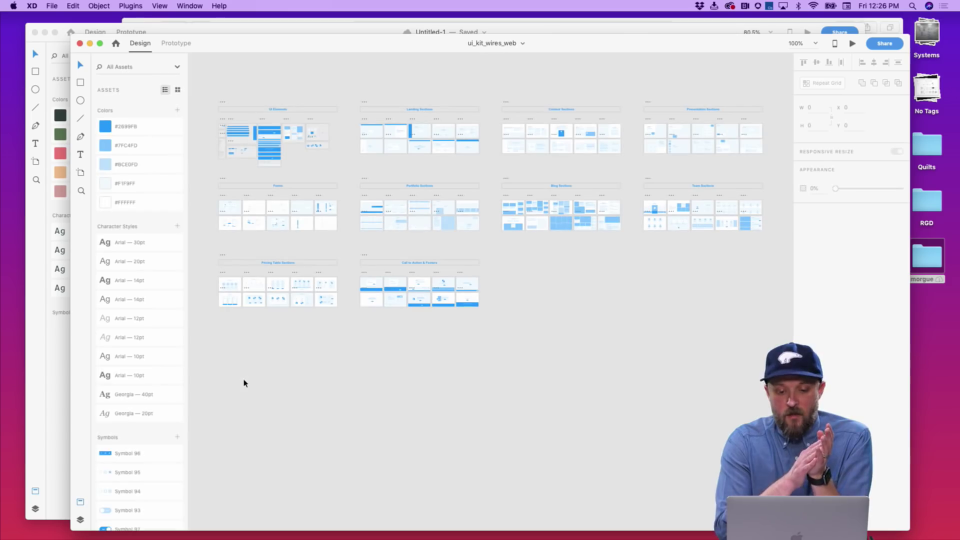
# Step: Examine the wireframe kit's landing sections and its UI Elements artboards, including nav bars, footers, cards, buttons, flowcharts and graphic elements
pyautogui.scroll(5, 392, 163)
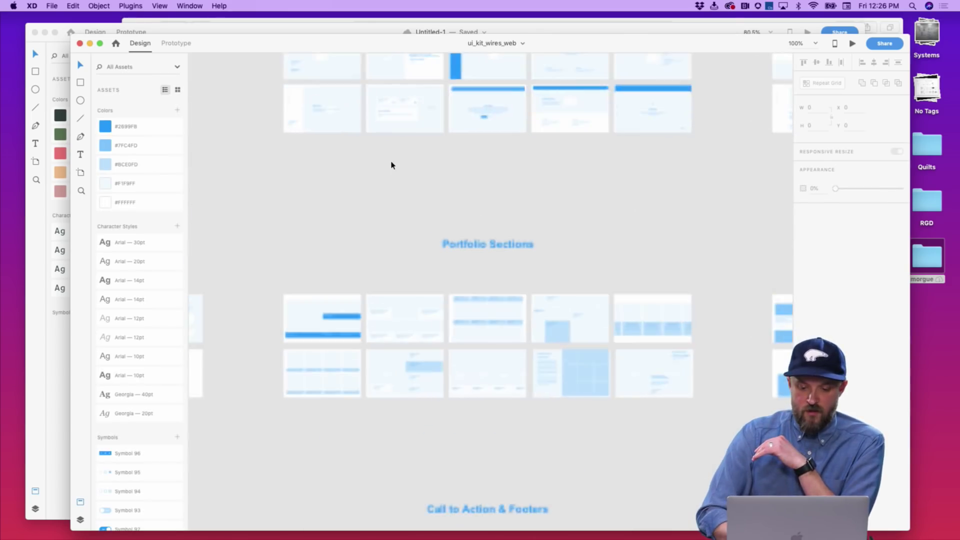
pyautogui.scroll(4, 392, 165)
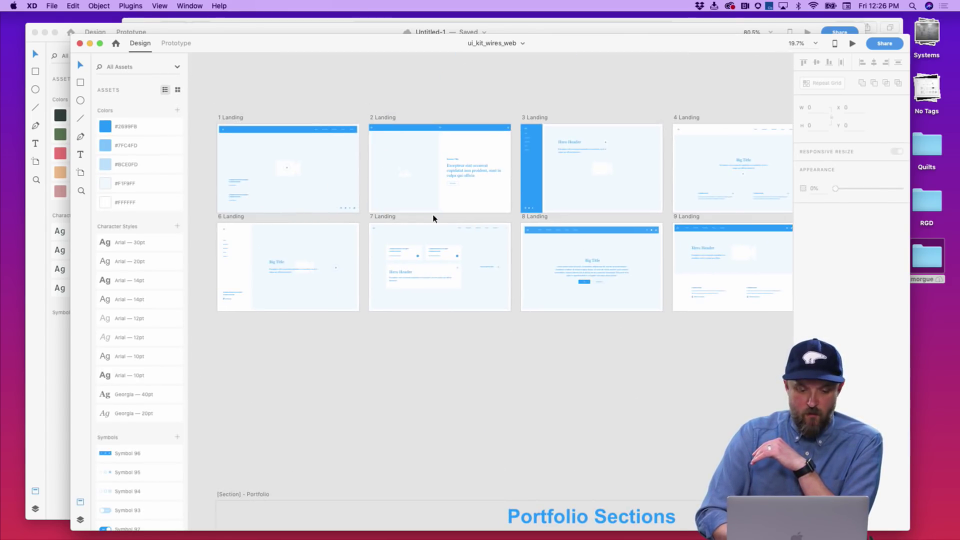
pyautogui.scroll(2, 434, 217)
pyautogui.scroll(-3, 433, 214)
pyautogui.hscroll(-5, 433, 214)
pyautogui.scroll(2, 433, 214)
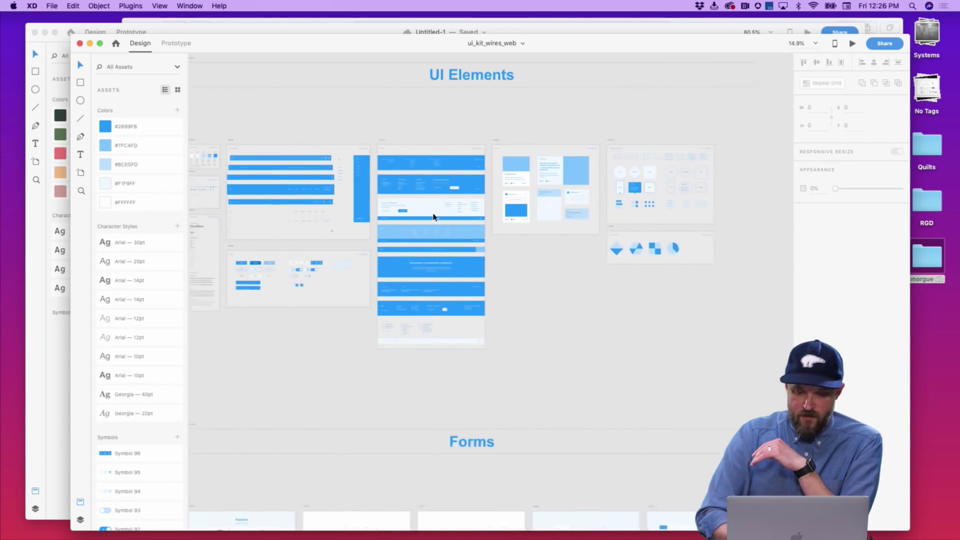
pyautogui.hscroll(10, 623, 227)
pyautogui.scroll(2, 624, 228)
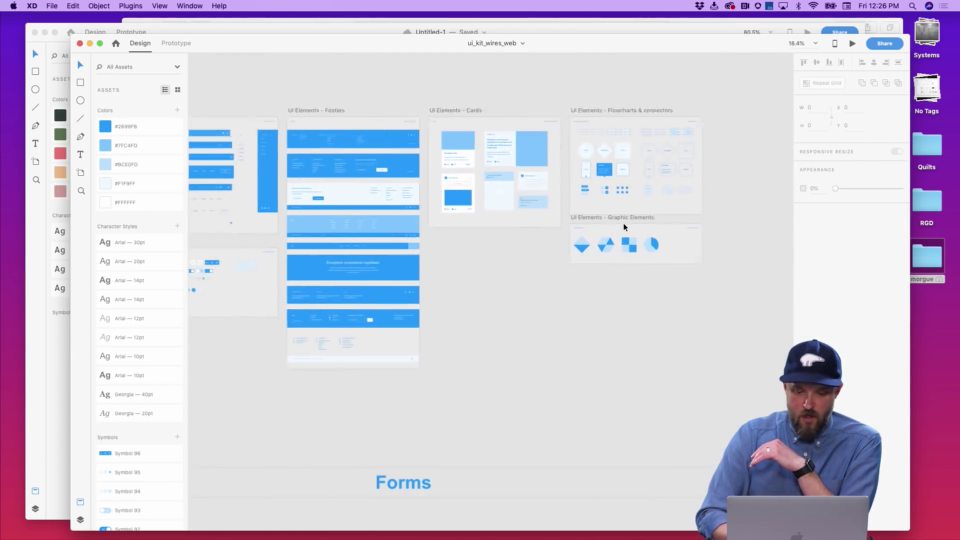
pyautogui.hscroll(3, 540, 154)
pyautogui.hscroll(-10, 540, 154)
pyautogui.scroll(2, 540, 154)
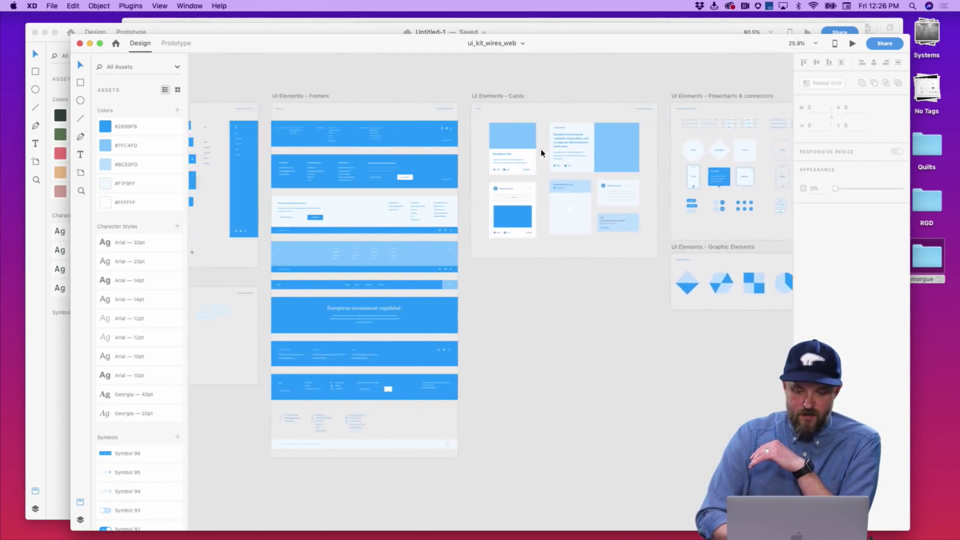
pyautogui.hscroll(-10, 541, 154)
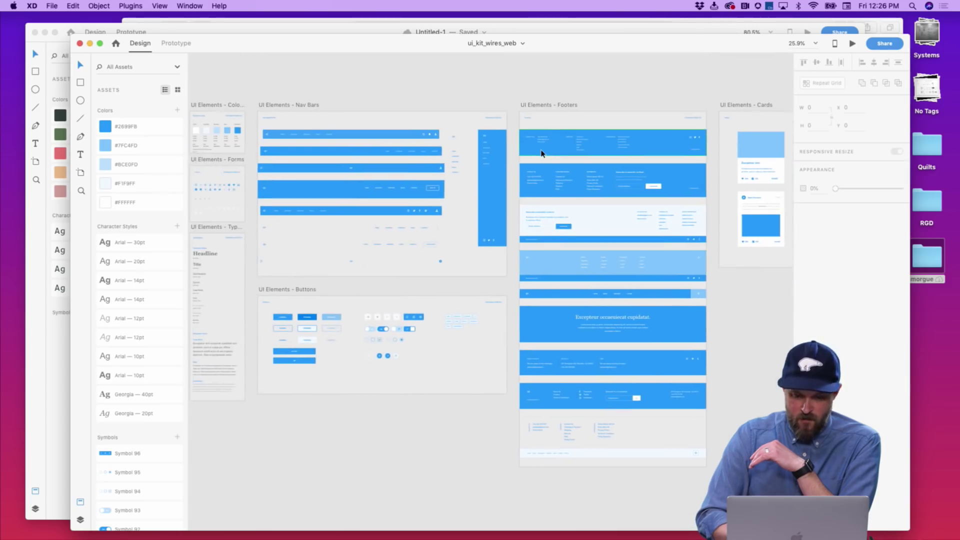
pyautogui.scroll(6, 541, 154)
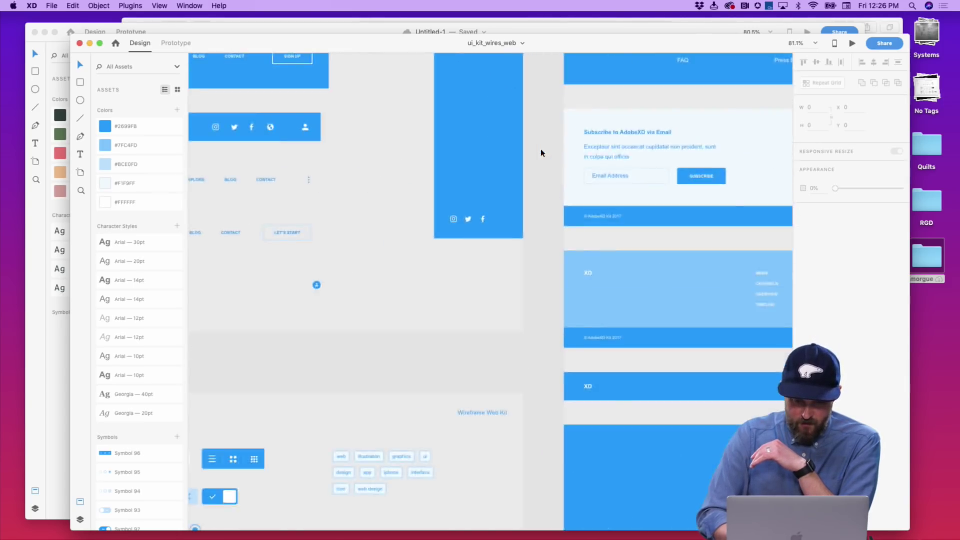
pyautogui.scroll(-3, 541, 154)
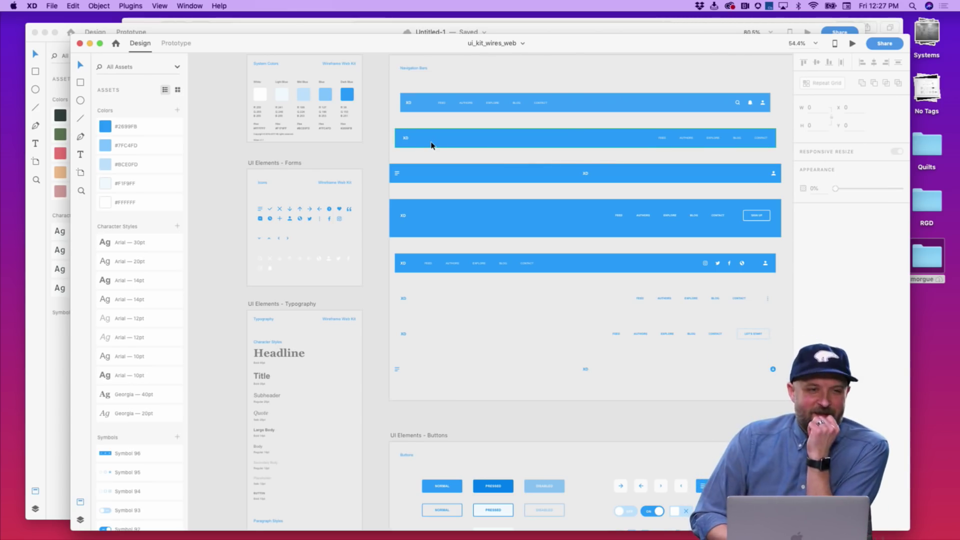
# Step: Copy the UI Elements - Buttons artboard from the wireframe kit and paste it into the Untitled-1 document beside the style artboard
pyautogui.scroll(-3, 550, 202)
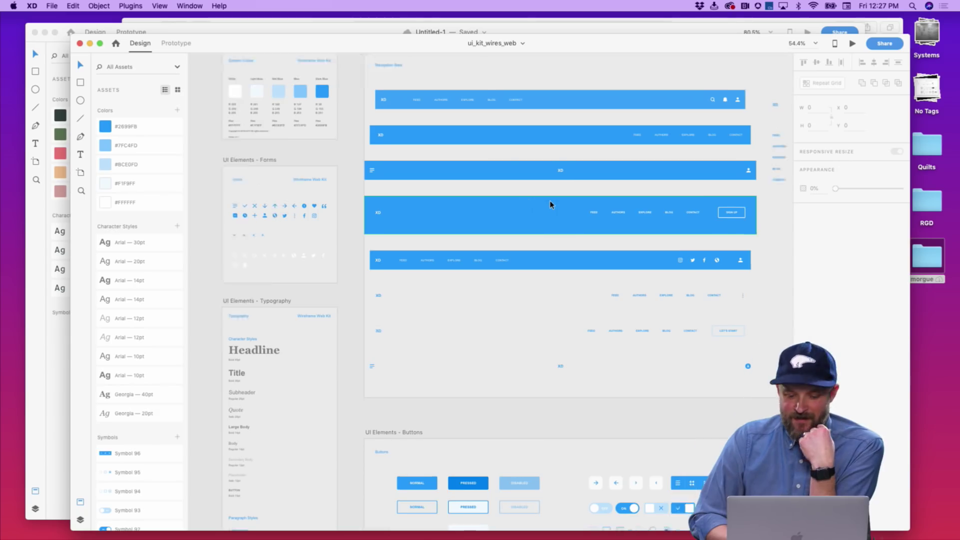
pyautogui.scroll(2, 544, 222)
pyautogui.hscroll(2, 544, 222)
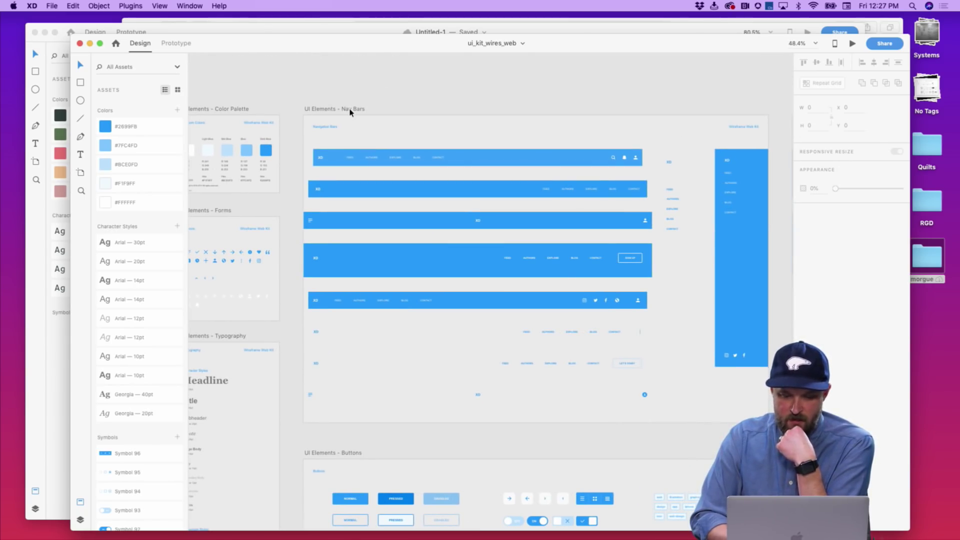
pyautogui.scroll(-5, 371, 129)
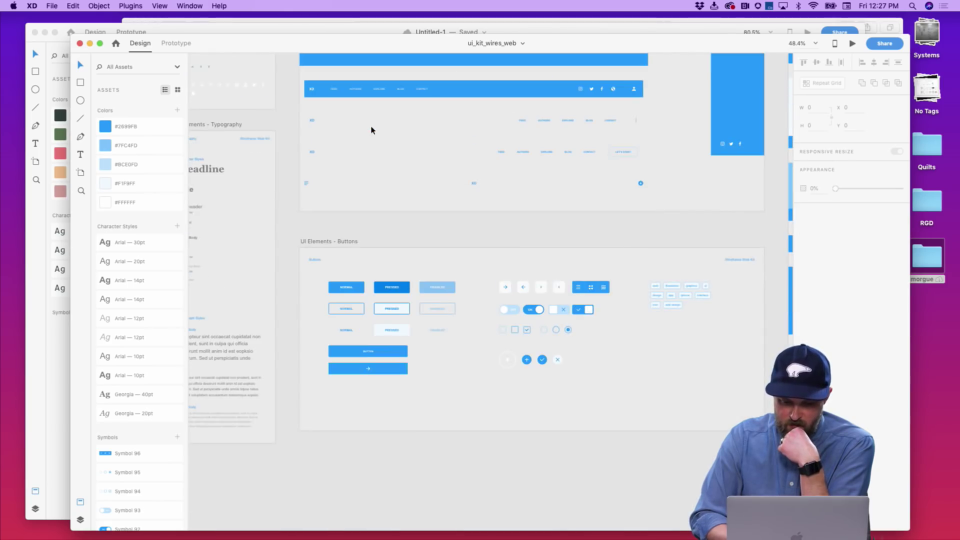
pyautogui.scroll(-3, 371, 130)
pyautogui.click(349, 164)
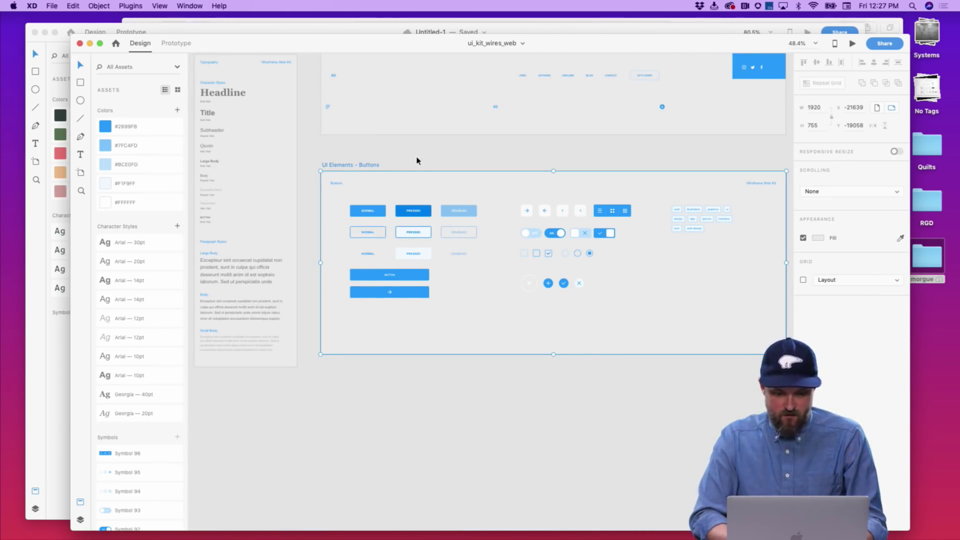
pyautogui.scroll(2, 567, 231)
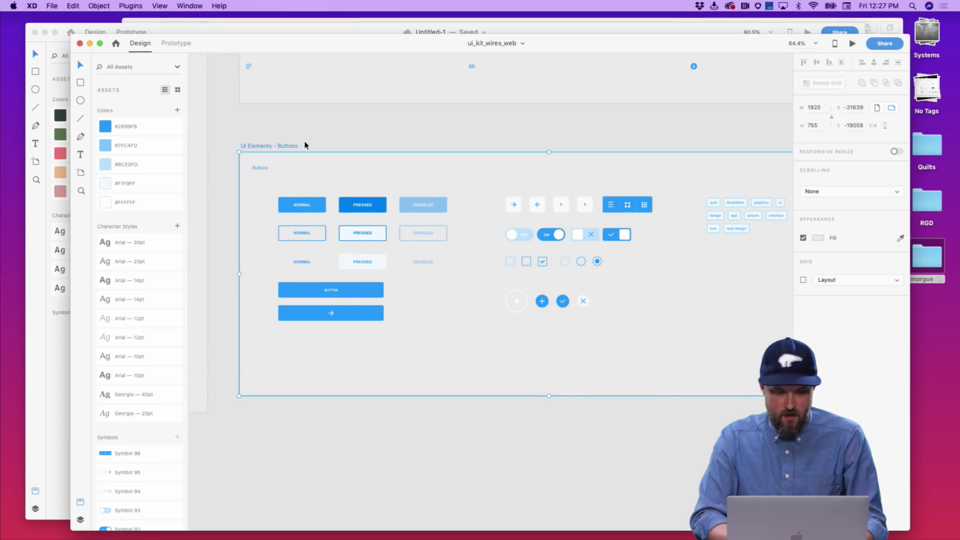
pyautogui.press('super+grave')
pyautogui.scroll(-4, 492, 190)
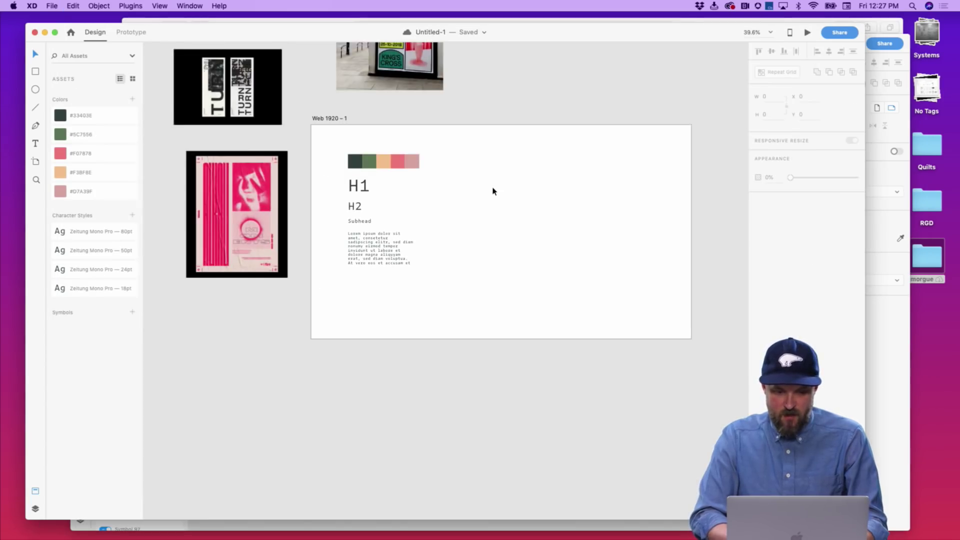
pyautogui.press('super+v')
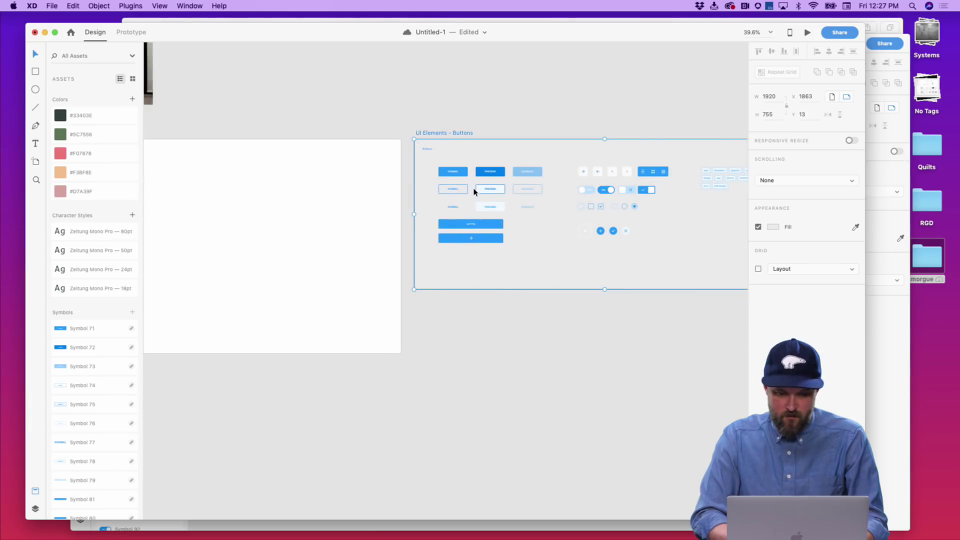
pyautogui.hscroll(2, 406, 225)
pyautogui.hscroll(4, 407, 224)
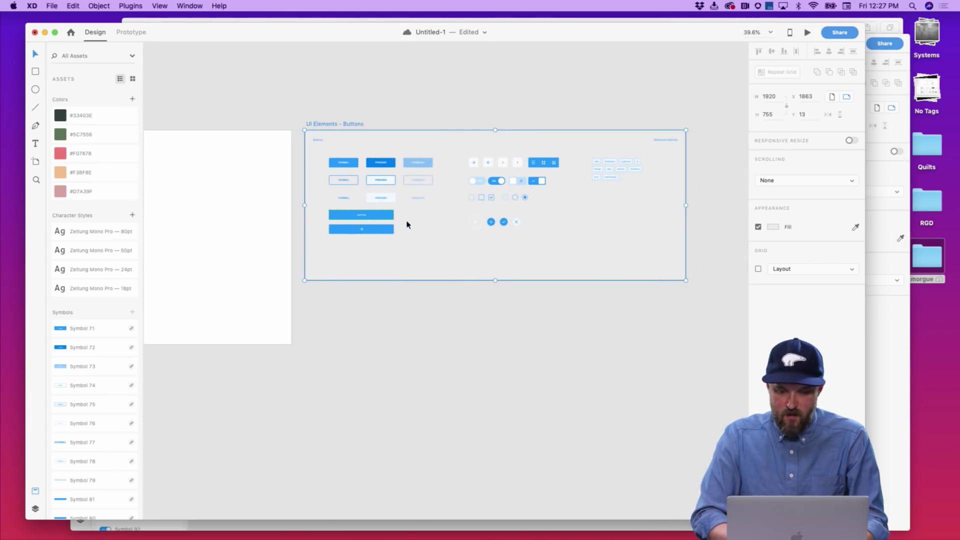
# Step: Select all the button and control elements on the pasted artboard and add their colors to the color assets
pyautogui.click(628, 254)
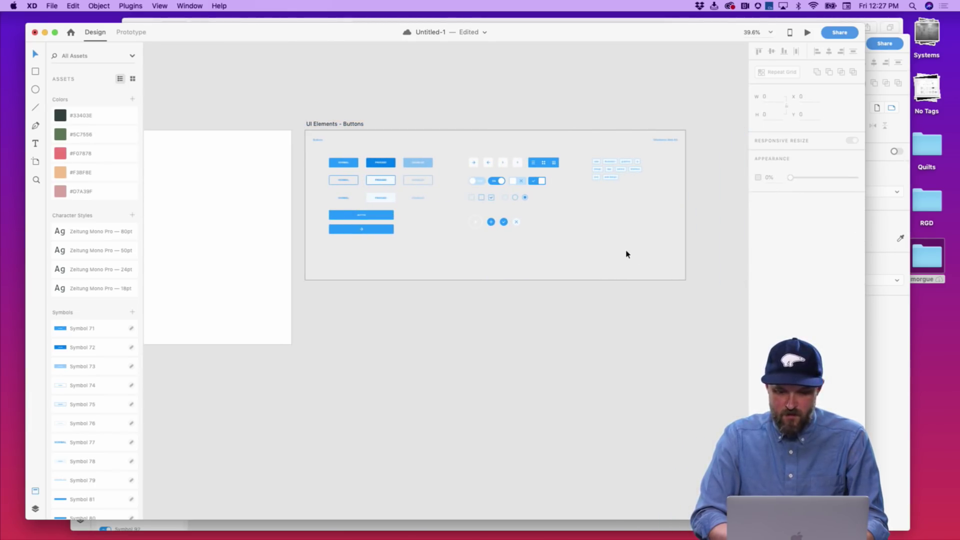
pyautogui.moveTo(661, 273); pyautogui.dragTo(318, 148)
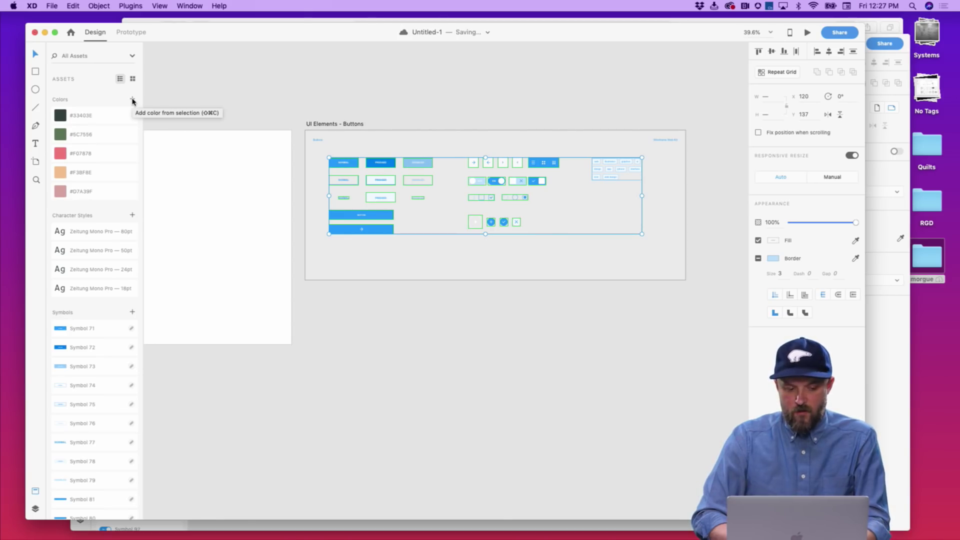
pyautogui.click(132, 101)
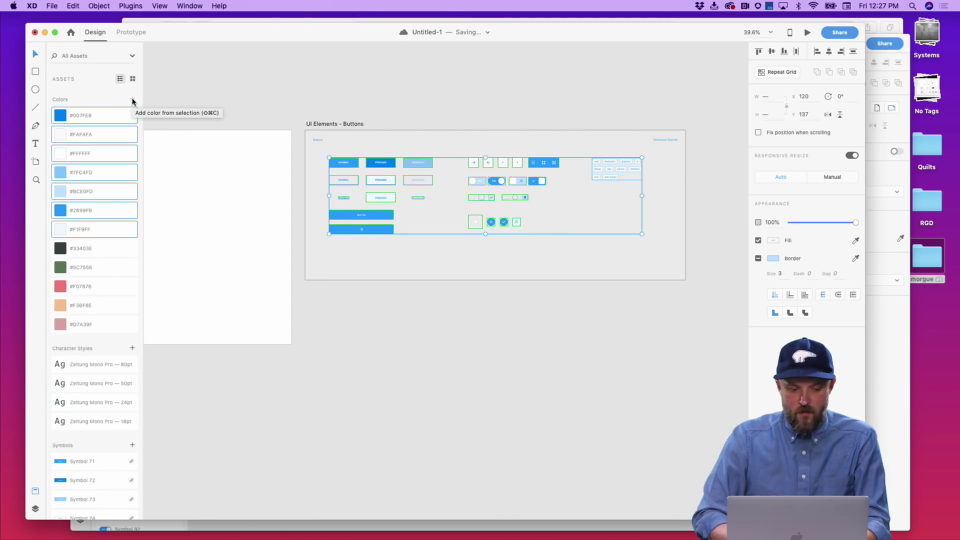
pyautogui.click(177, 123)
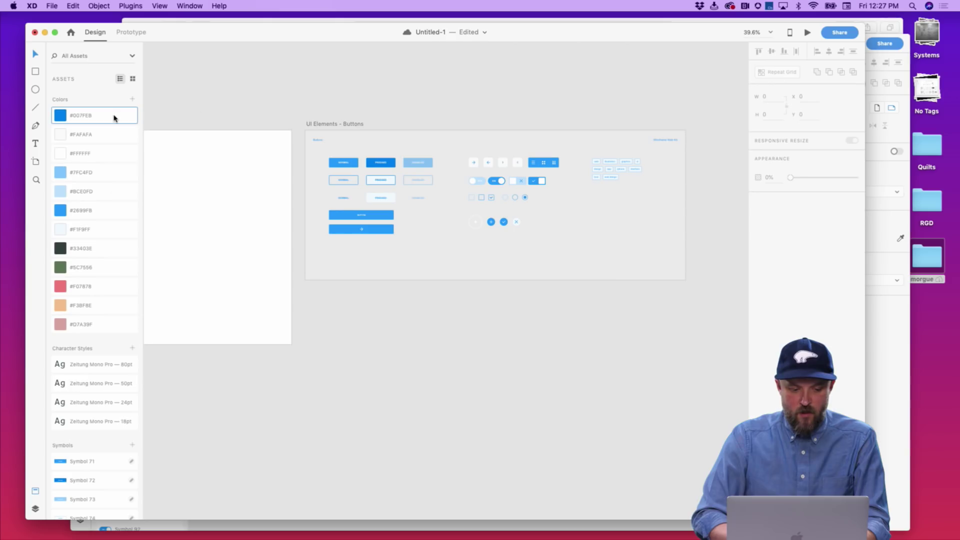
# Step: Edit the blue color asset #007FEB to the pink #F07878 by sampling the pink swatch in the assets
pyautogui.rightClick(114, 118)
pyautogui.click(131, 127)
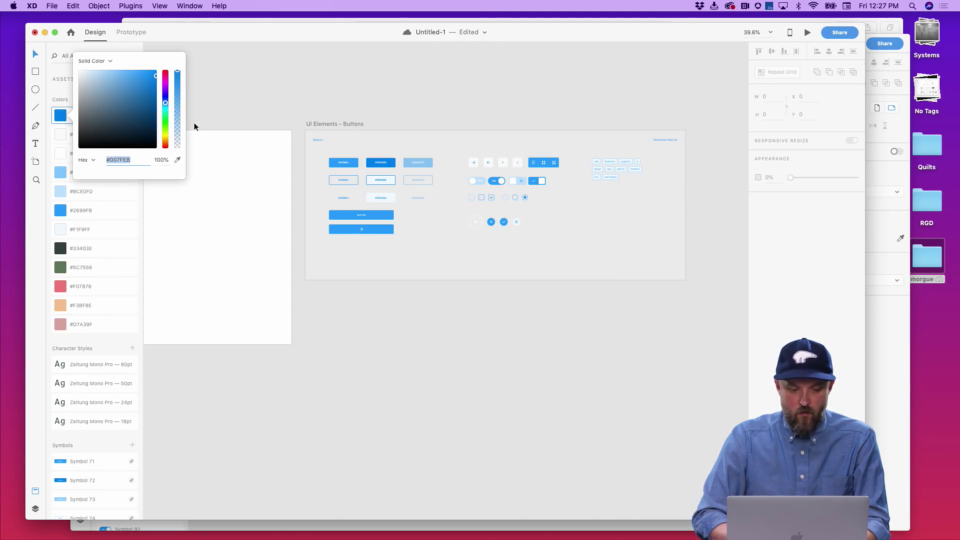
pyautogui.click(178, 160)
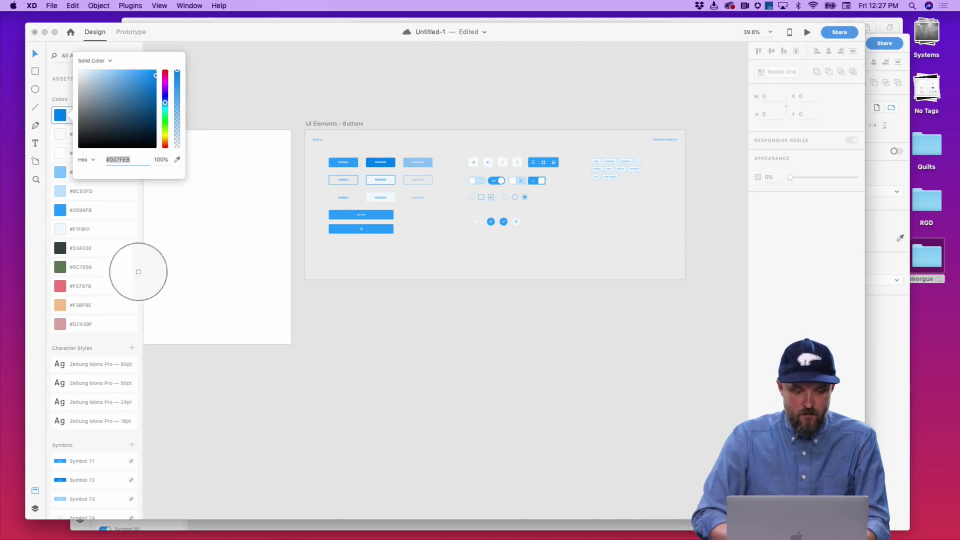
pyautogui.click(60, 286)
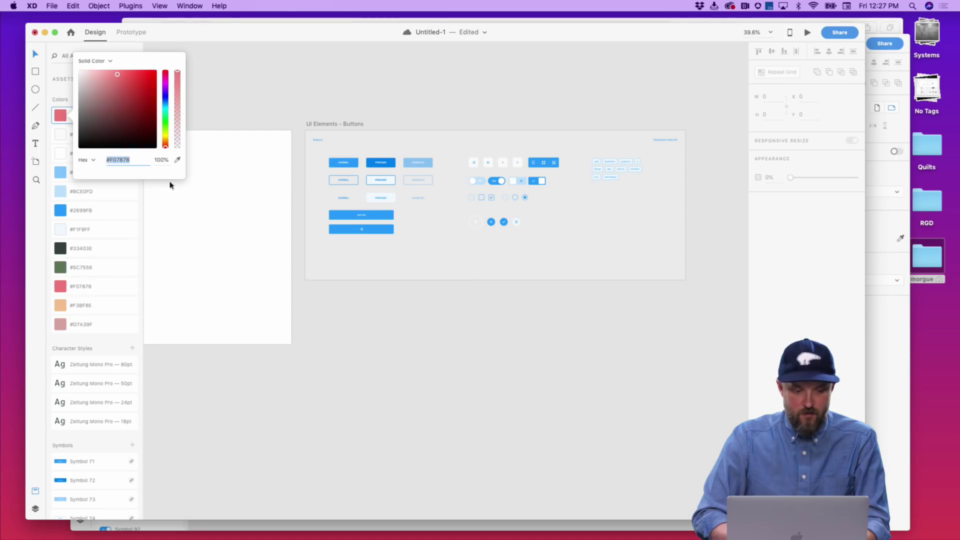
pyautogui.click(207, 116)
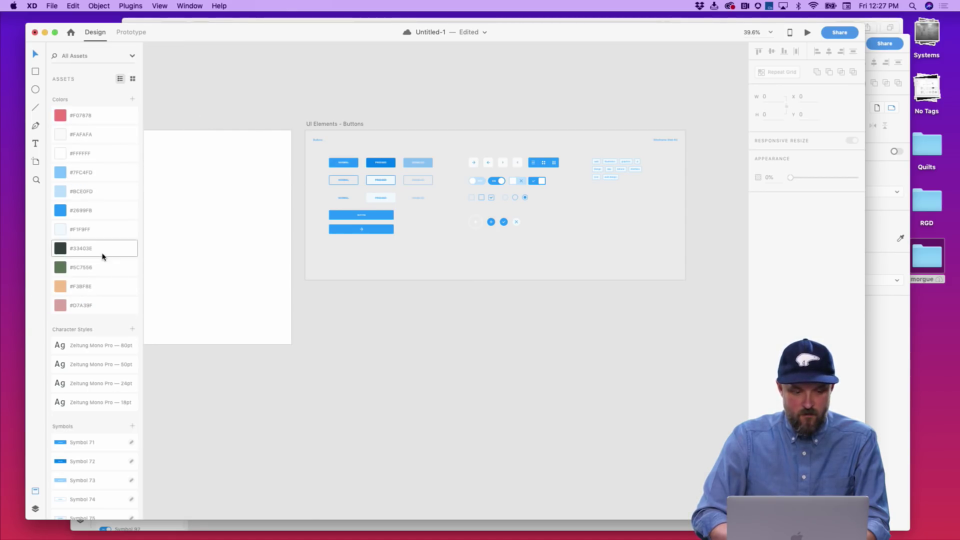
# Step: Edit the blue color asset #2699FB to the pink #F07878 sampled from the existing swatch
pyautogui.rightClick(103, 210)
pyautogui.click(125, 219)
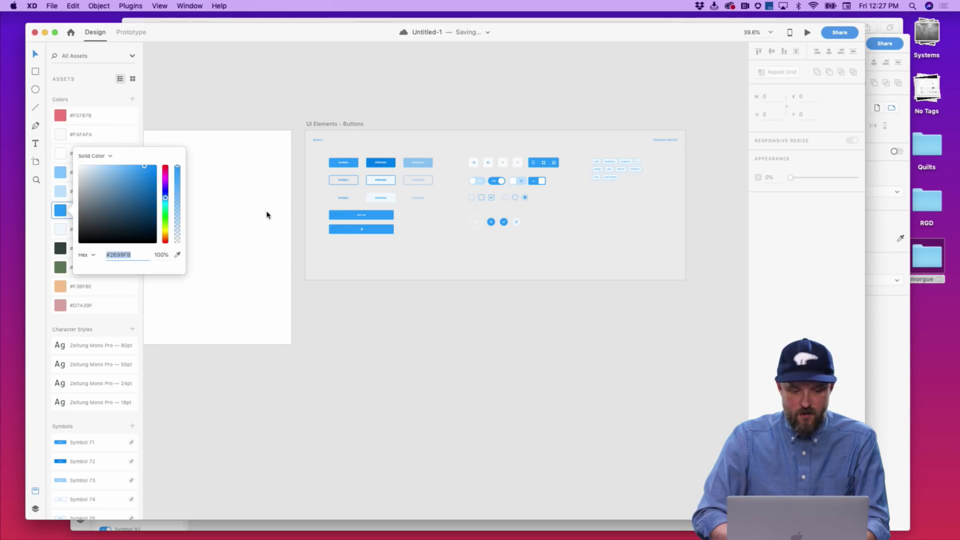
pyautogui.click(177, 254)
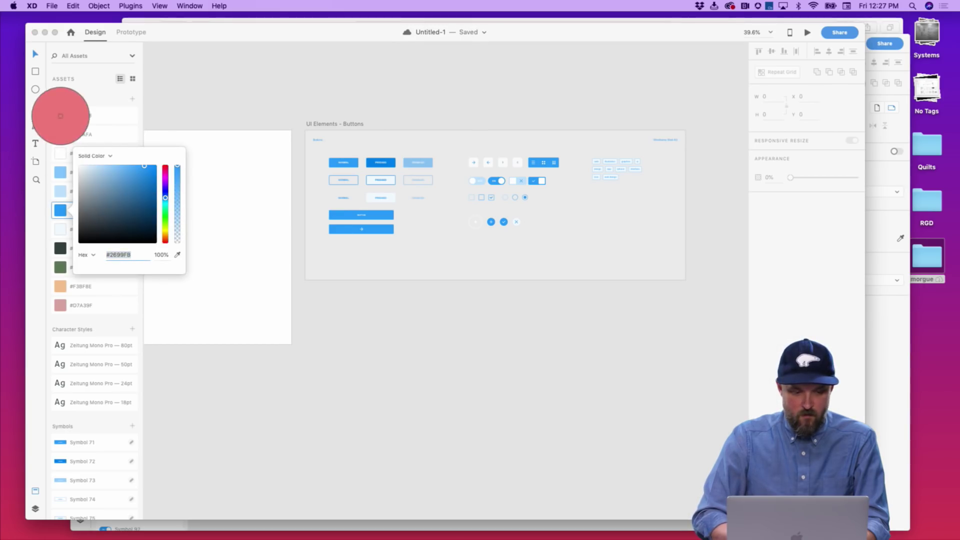
pyautogui.click(60, 116)
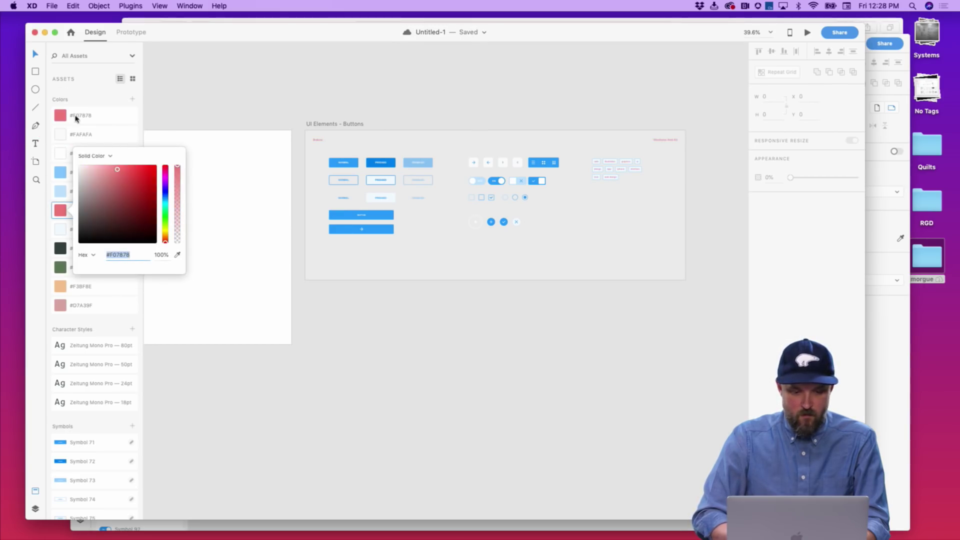
pyautogui.click(142, 138)
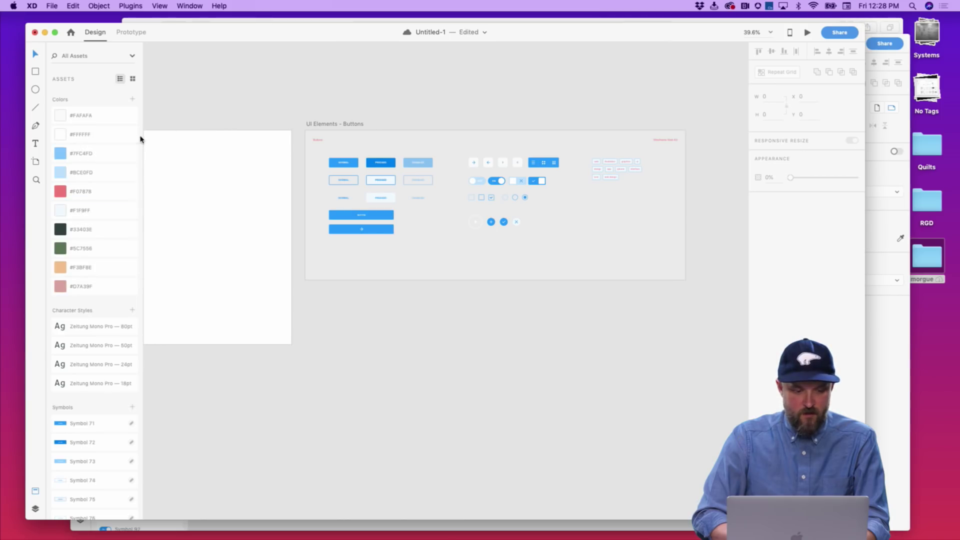
# Step: Edit the light blue color asset #7FC4FD to the peach #F3BF8E sampled from the existing swatch
pyautogui.rightClick(97, 161)
pyautogui.click(98, 171)
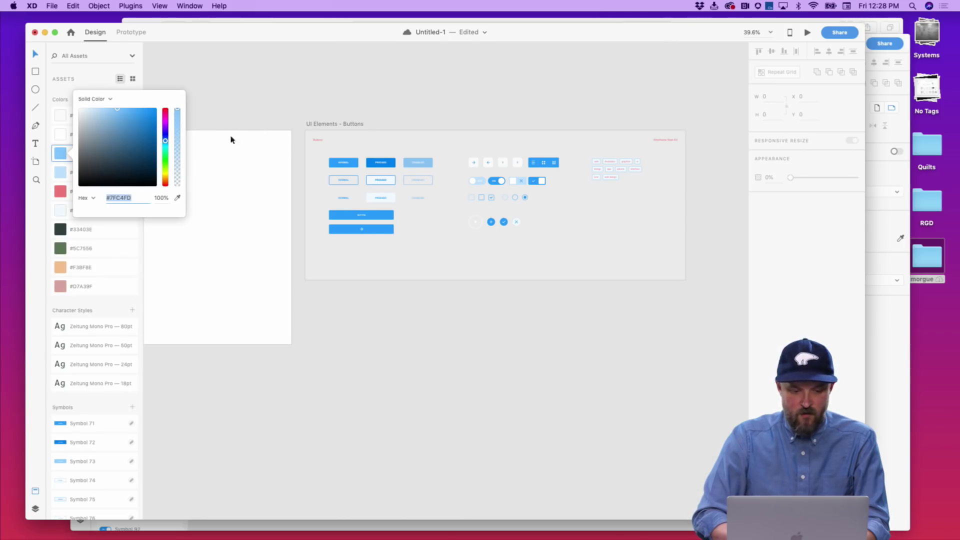
pyautogui.click(177, 198)
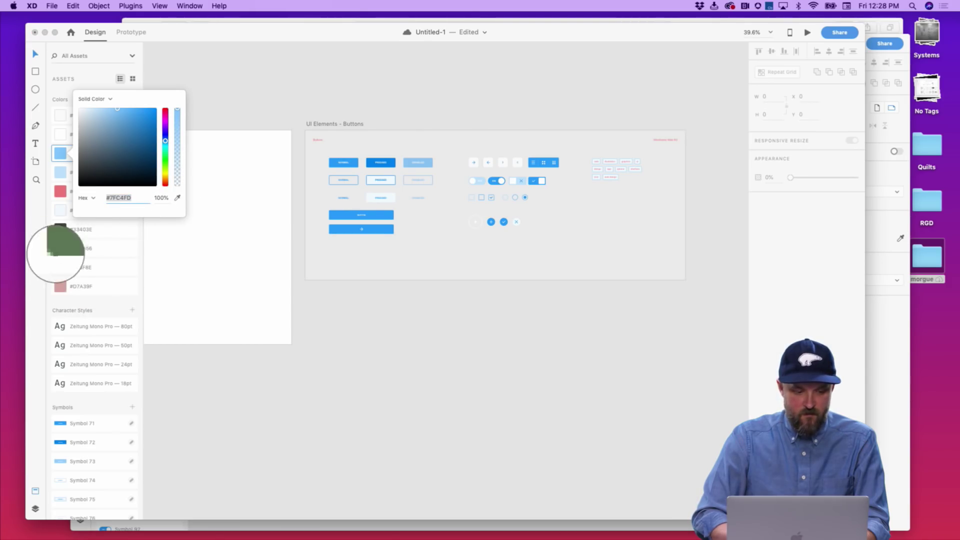
pyautogui.click(62, 267)
pyautogui.click(65, 172)
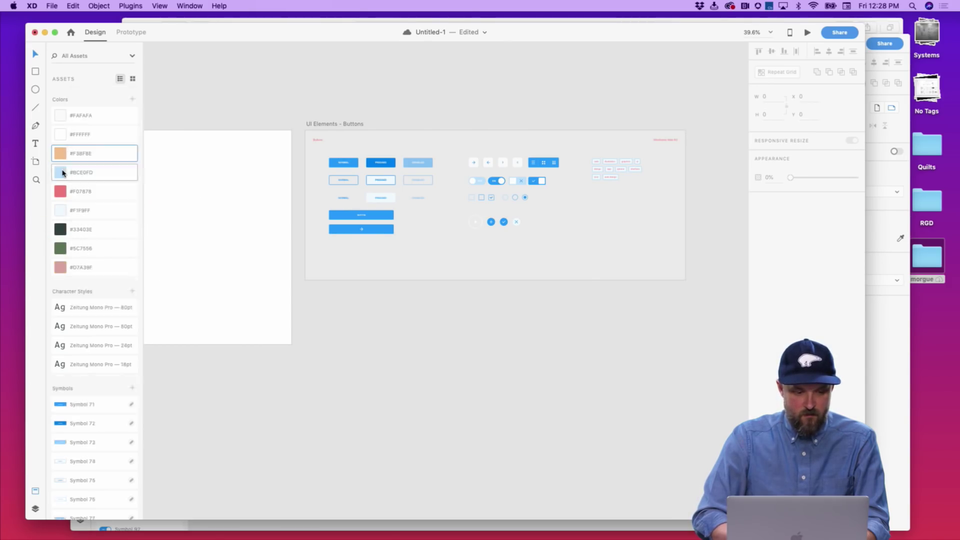
# Step: Edit the pale blue color asset #BCE0FD to the pink #F07878 sampled from the existing swatch
pyautogui.rightClick(87, 171)
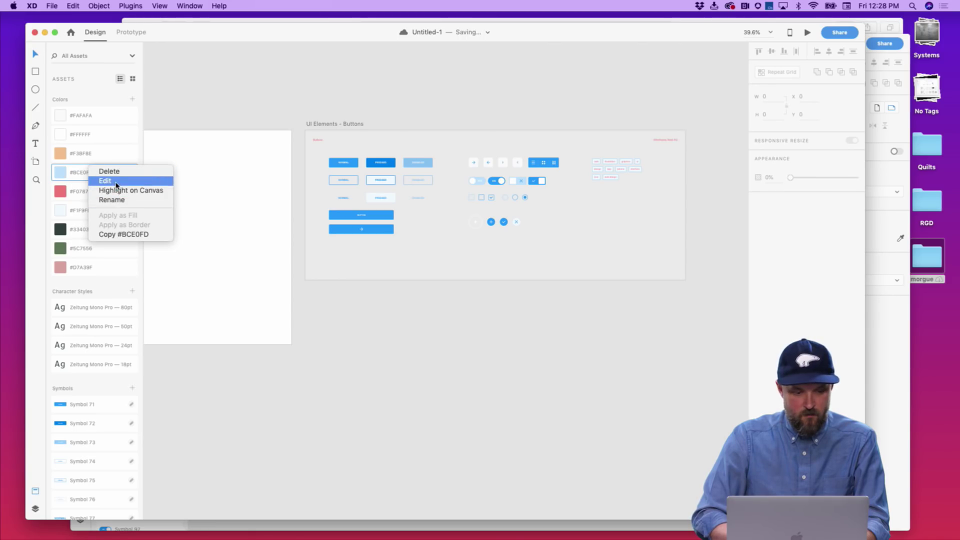
pyautogui.click(111, 180)
pyautogui.click(178, 218)
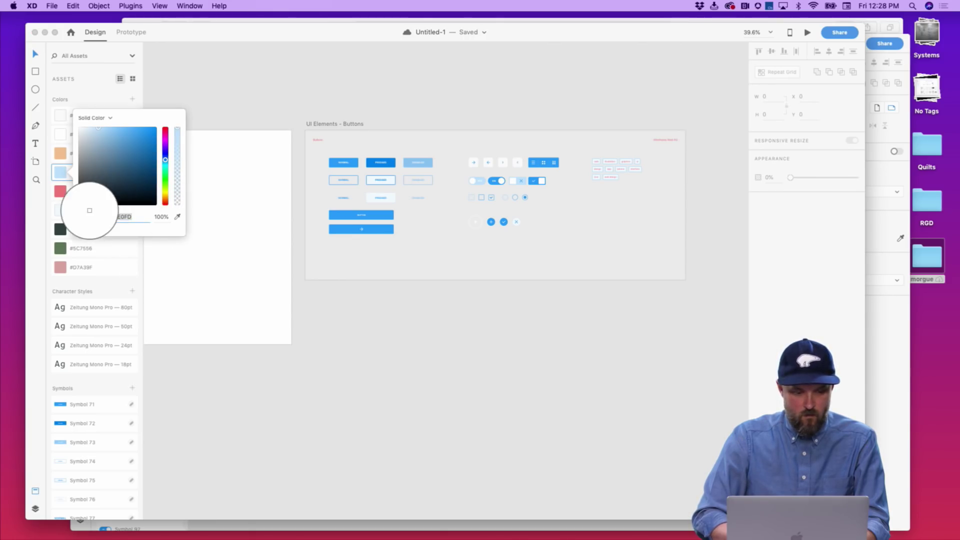
pyautogui.click(59, 192)
pyautogui.click(429, 168)
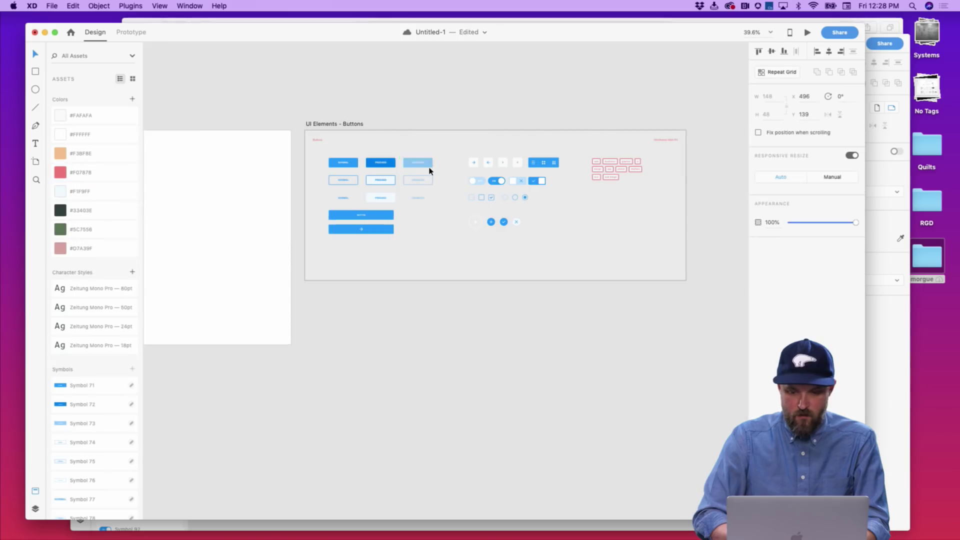
# Step: Inspect the solid Pressed button on the artboard and the linked symbols listed in the assets
pyautogui.scroll(5, 429, 167)
pyautogui.click(344, 167)
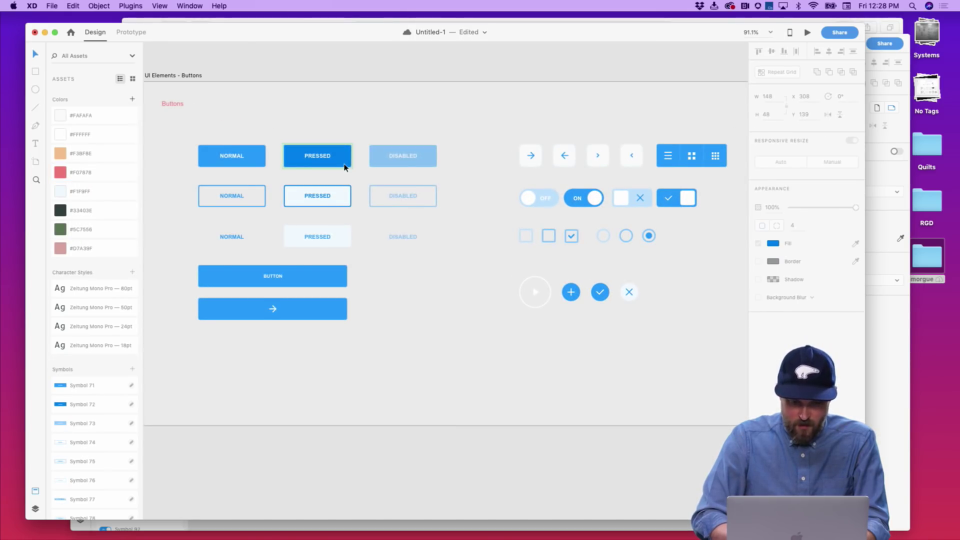
pyautogui.scroll(3, 310, 146)
pyautogui.scroll(-5, 318, 148)
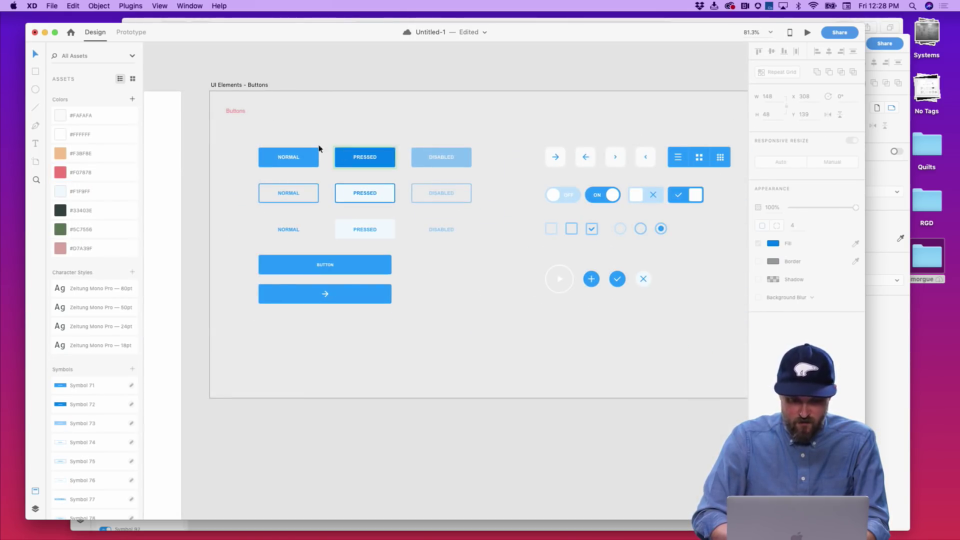
pyautogui.click(345, 152)
pyautogui.scroll(-3, 86, 424)
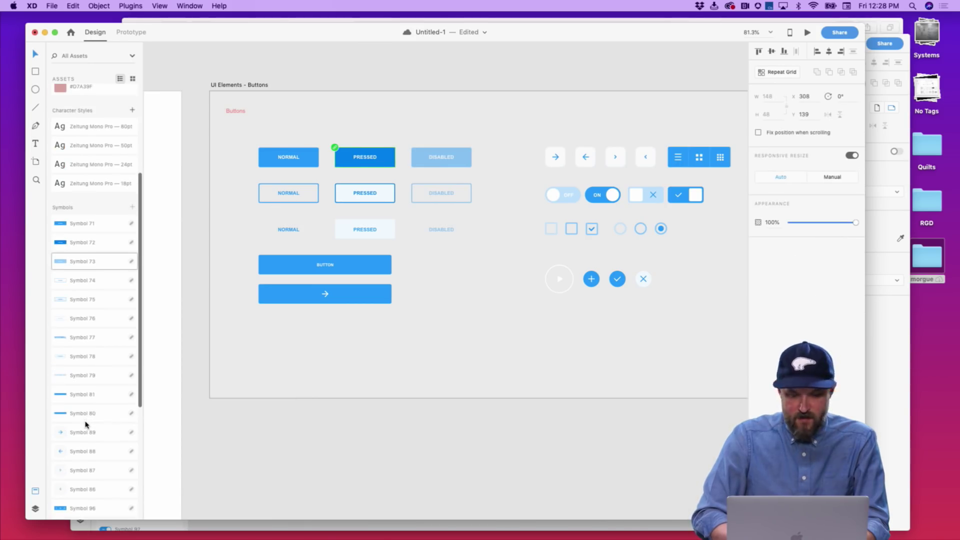
pyautogui.scroll(-3, 328, 343)
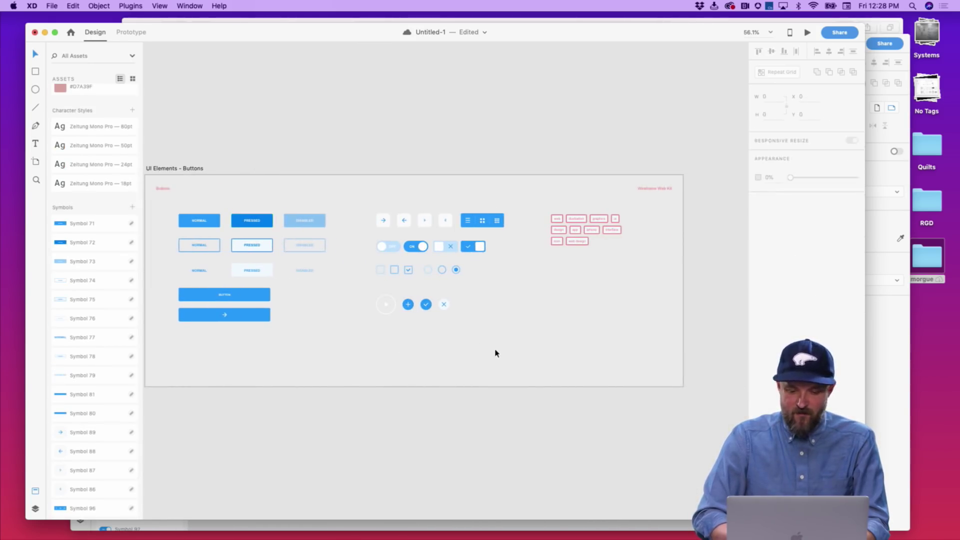
# Step: Try to ungroup all the button and control symbols on the Buttons artboard, and undo the ungrouping
pyautogui.moveTo(500, 351); pyautogui.dragTo(178, 207)
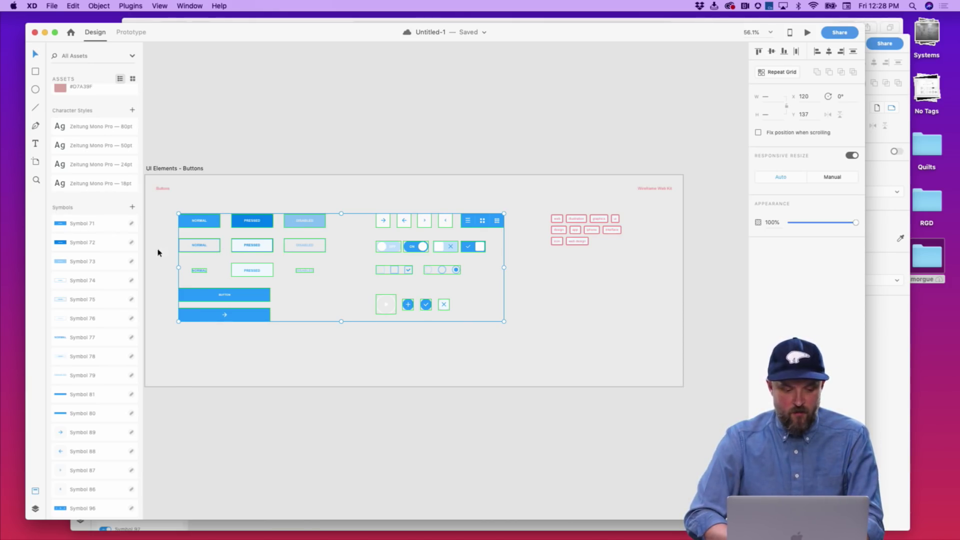
pyautogui.press('super+shift+g')
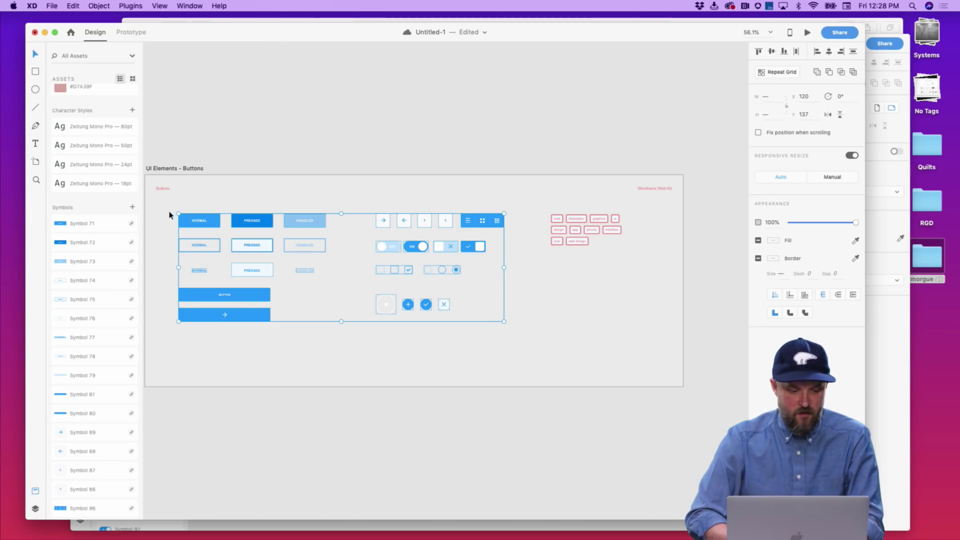
pyautogui.press('super+z')
# Step: Try to convert all the linked symbols in the assets into local symbols
pyautogui.rightClick(107, 238)
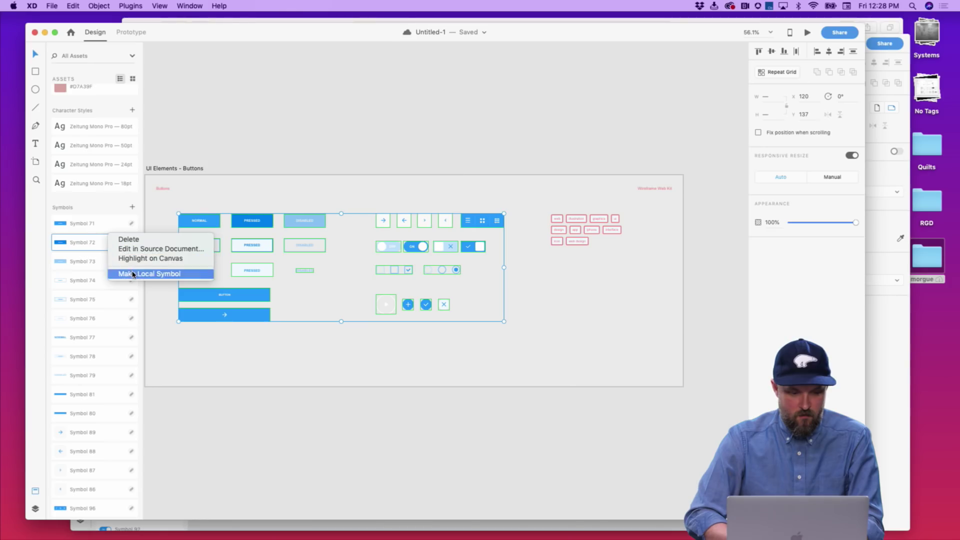
pyautogui.click(132, 273)
pyautogui.scroll(-5, 107, 229)
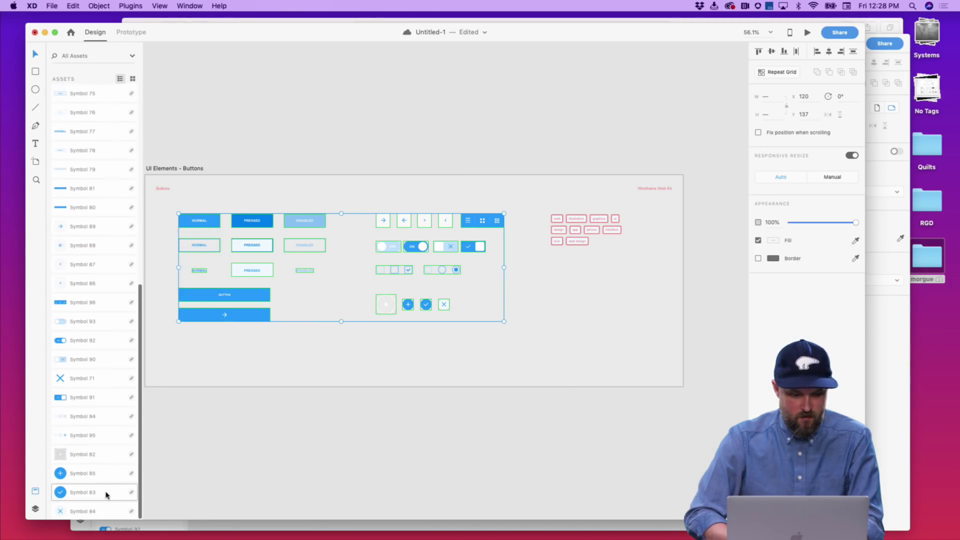
pyautogui.keyDown('shift'); pyautogui.click(107, 507); pyautogui.keyUp('shift')
pyautogui.rightClick(106, 506)
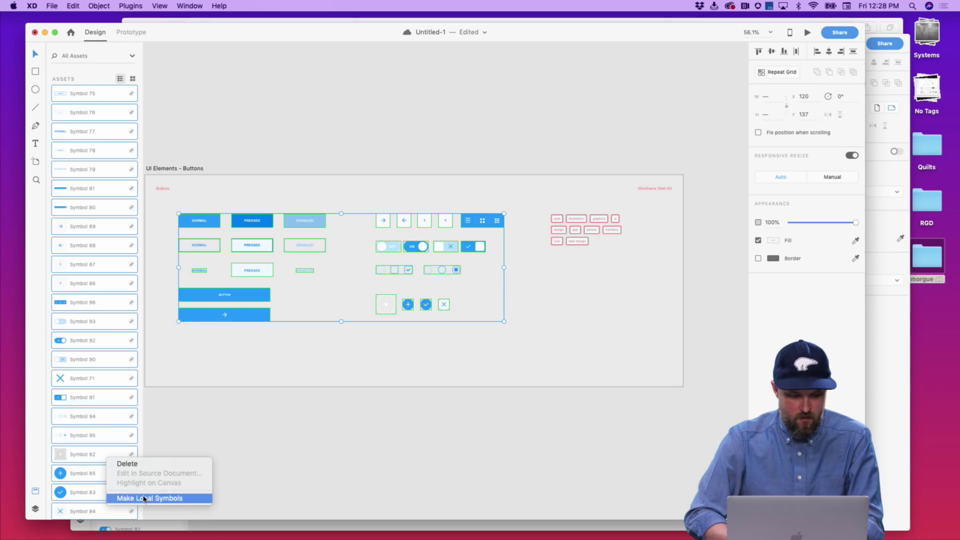
pyautogui.click(143, 498)
pyautogui.click(294, 334)
pyautogui.scroll(15, 133, 270)
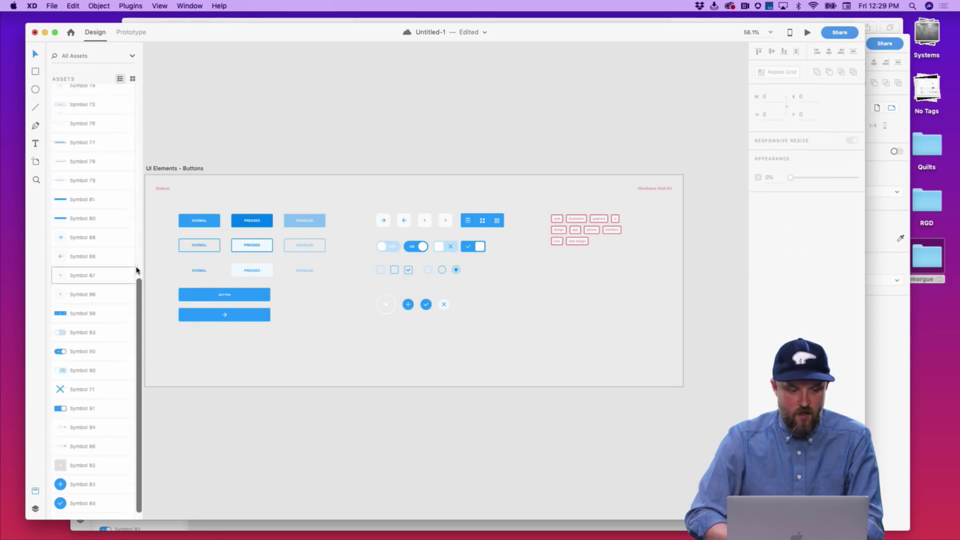
# Step: Undo the symbol conversion and the earlier recoloring, back to before the kit's blue colors were added to the assets
pyautogui.press('super+z')
pyautogui.press('super+z')
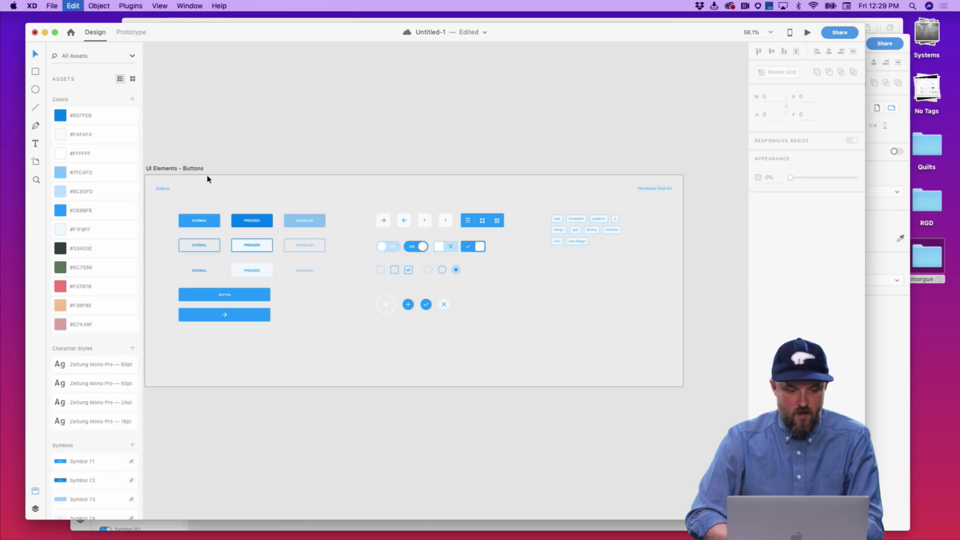
pyautogui.press('super+shift+z')
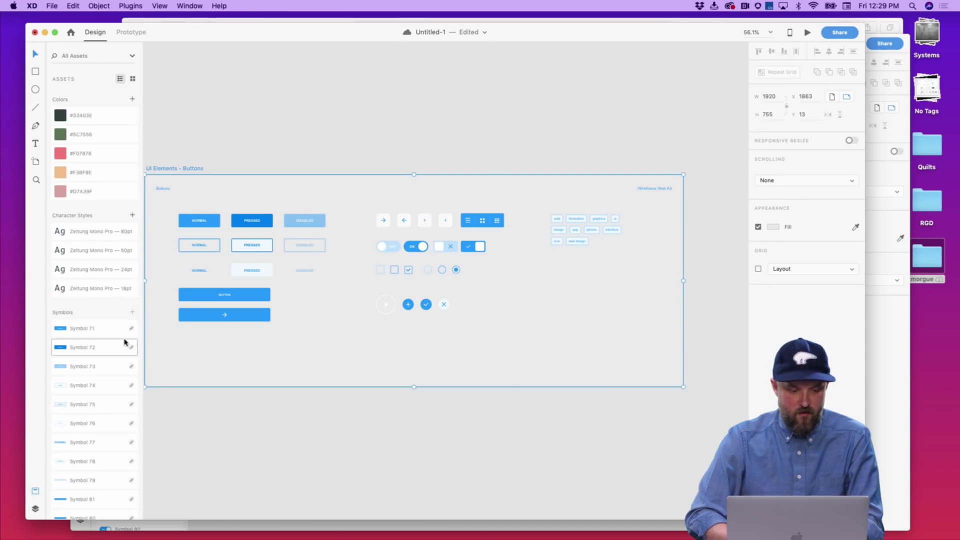
# Step: Convert all the linked symbols in the assets, through Symbol 84, into local symbols
pyautogui.scroll(-12, 105, 350)
pyautogui.keyDown('shift'); pyautogui.click(103, 506); pyautogui.keyUp('shift')
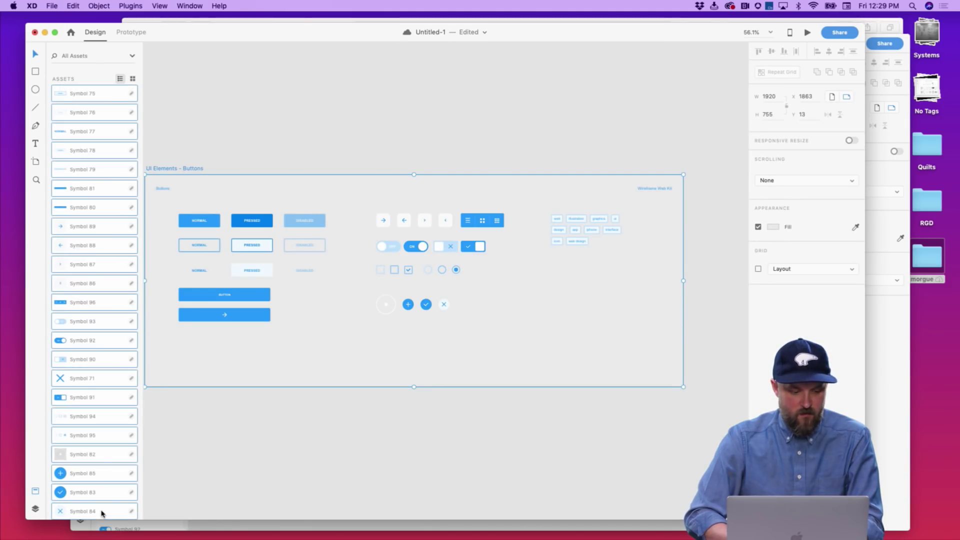
pyautogui.rightClick(101, 229)
pyautogui.click(126, 267)
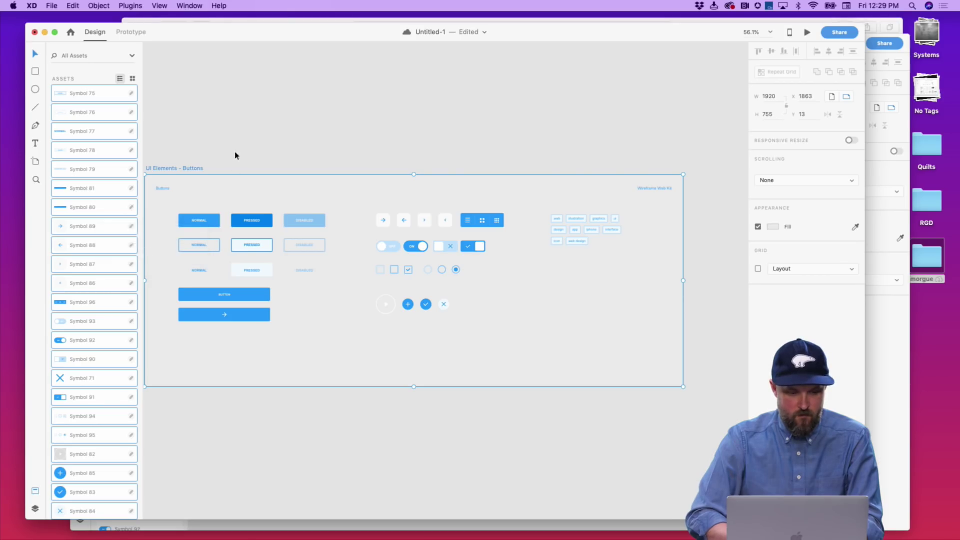
# Step: Add the colors of all the buttons, controls and tags on the Buttons artboard to the color assets
pyautogui.scroll(12, 95, 280)
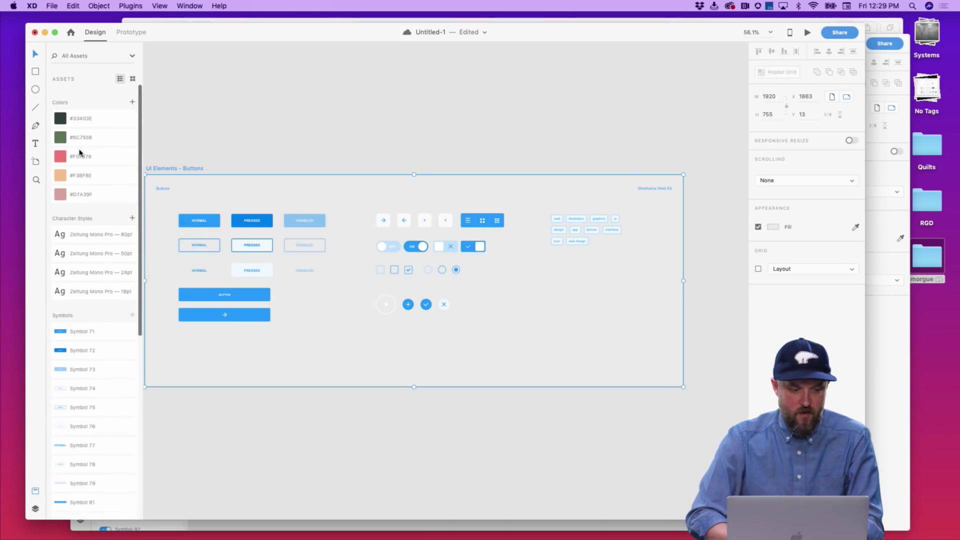
pyautogui.moveTo(633, 332); pyautogui.dragTo(165, 209)
pyautogui.click(133, 100)
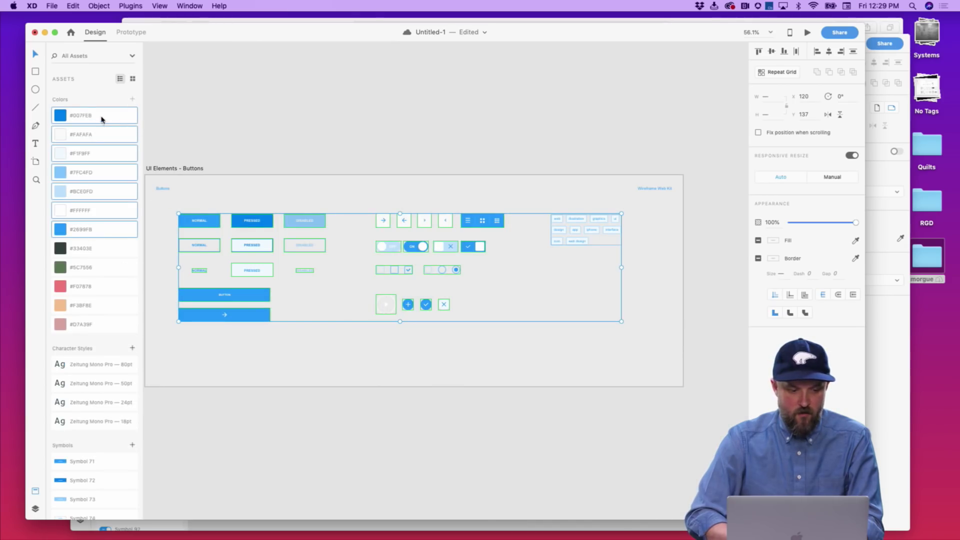
# Step: Edit the dark blue color asset #007FEB to the pink #F07878 sampled from the existing swatch
pyautogui.click(111, 116)
pyautogui.rightClick(123, 119)
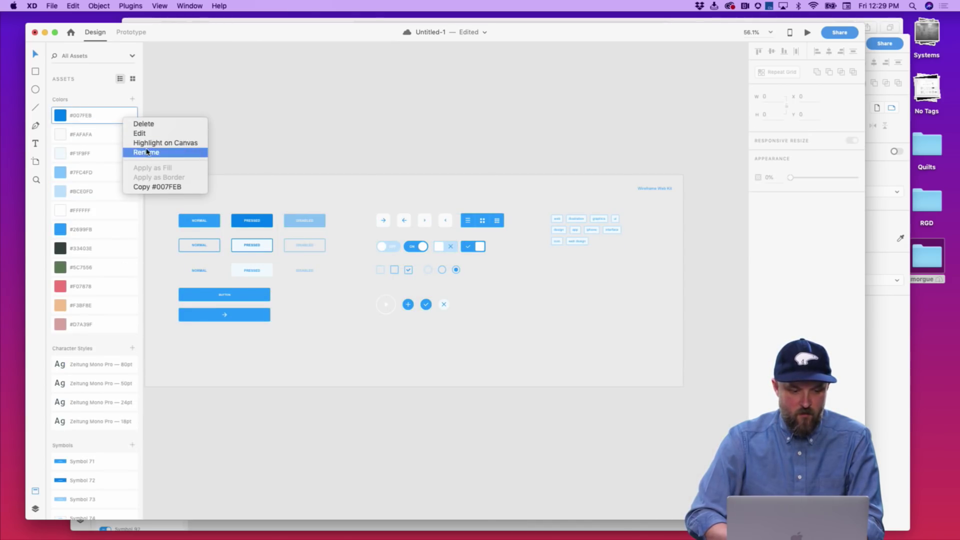
pyautogui.click(145, 134)
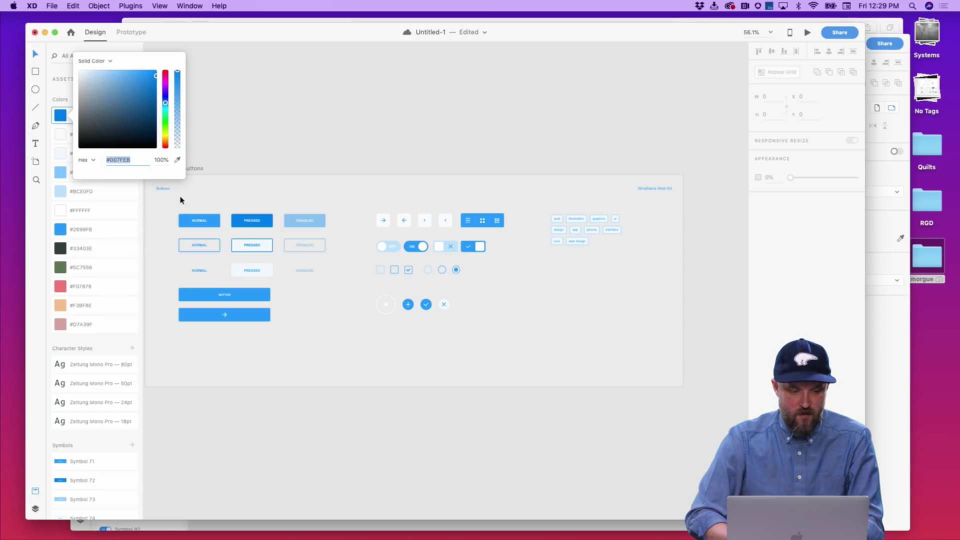
pyautogui.click(177, 161)
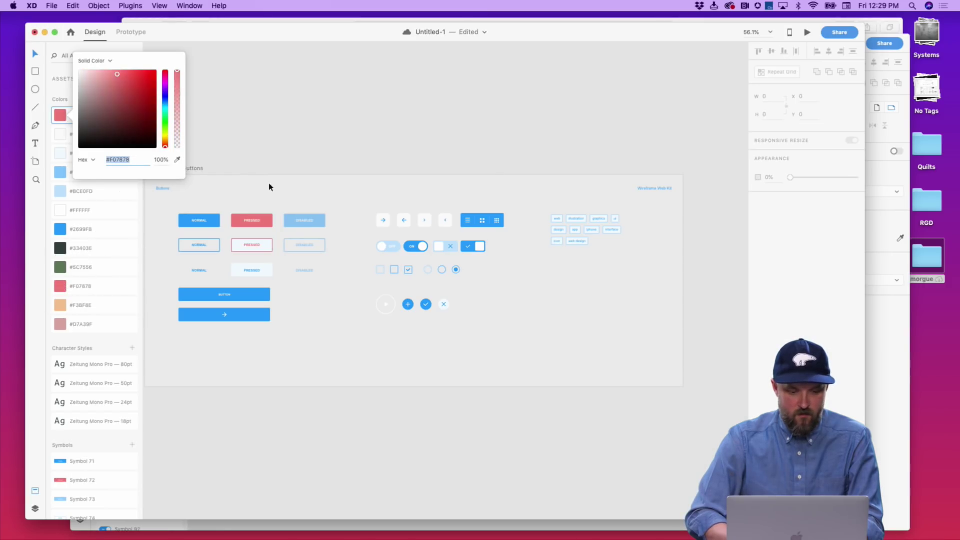
pyautogui.click(221, 150)
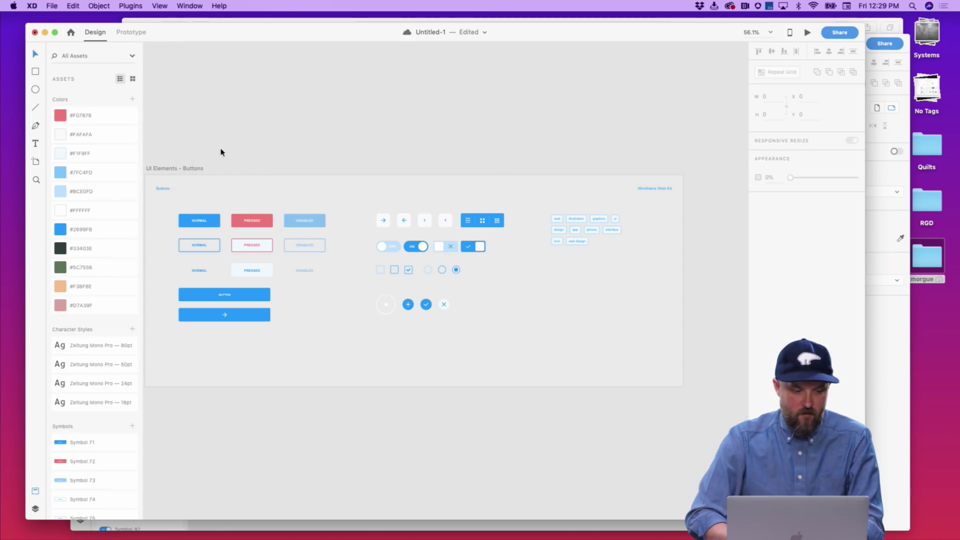
# Step: Edit the medium blue color asset #2699FB to the pink #F07878 sampled from the existing swatch
pyautogui.rightClick(106, 229)
pyautogui.click(119, 240)
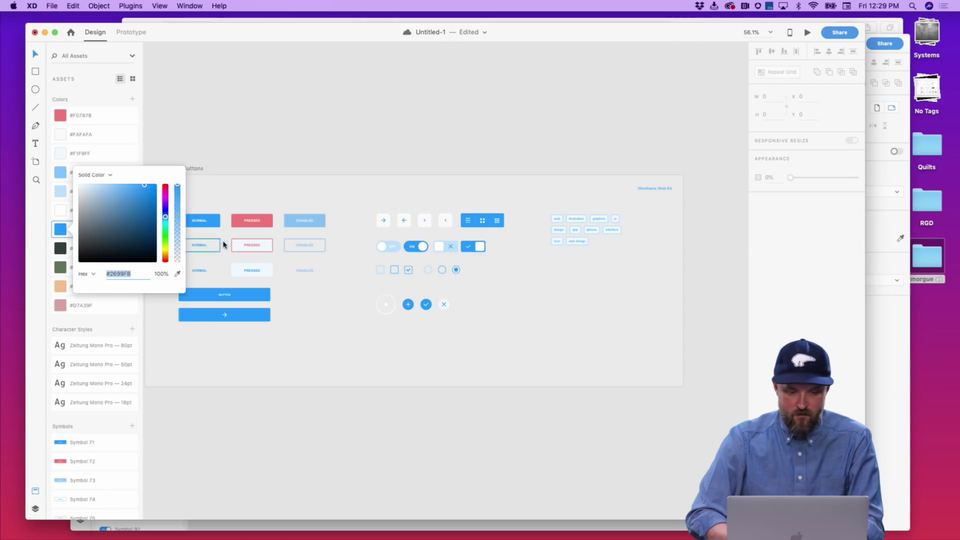
pyautogui.click(178, 274)
pyautogui.click(60, 115)
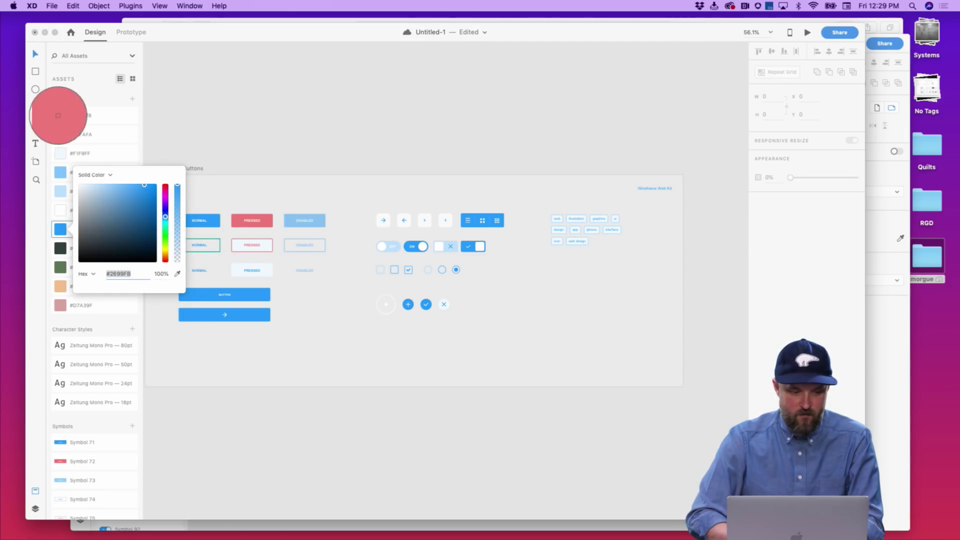
pyautogui.click(211, 139)
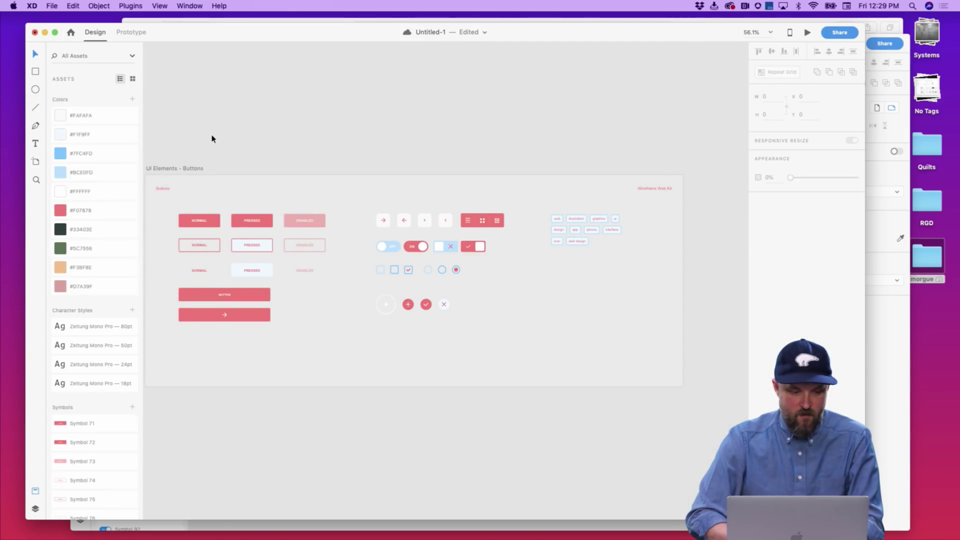
# Step: Edit the pale blue color asset #BCE0FD by sampling the pink swatch and desaturating it to the dusty pink #DBA1A1
pyautogui.rightClick(102, 172)
pyautogui.click(117, 184)
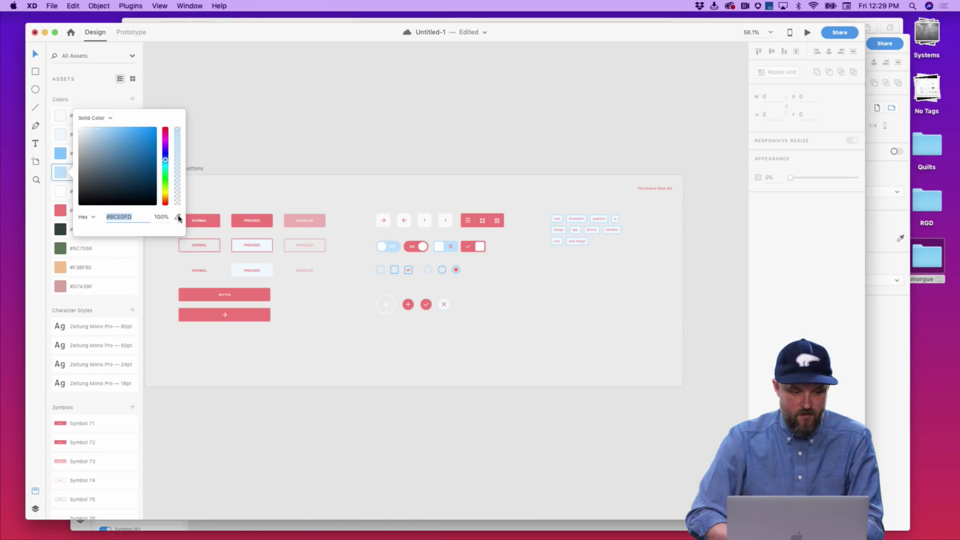
pyautogui.click(177, 216)
pyautogui.click(60, 210)
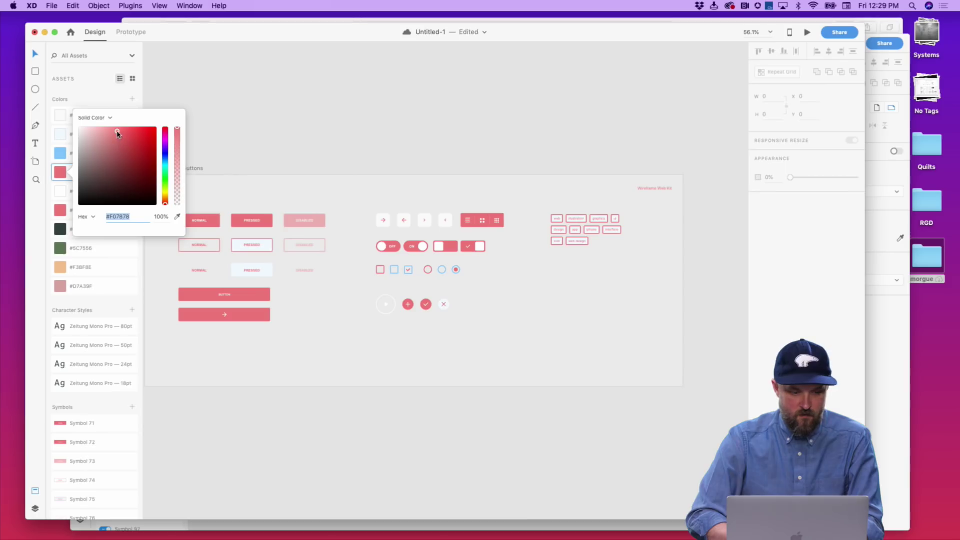
pyautogui.moveTo(118, 136); pyautogui.dragTo(96, 139)
pyautogui.click(216, 133)
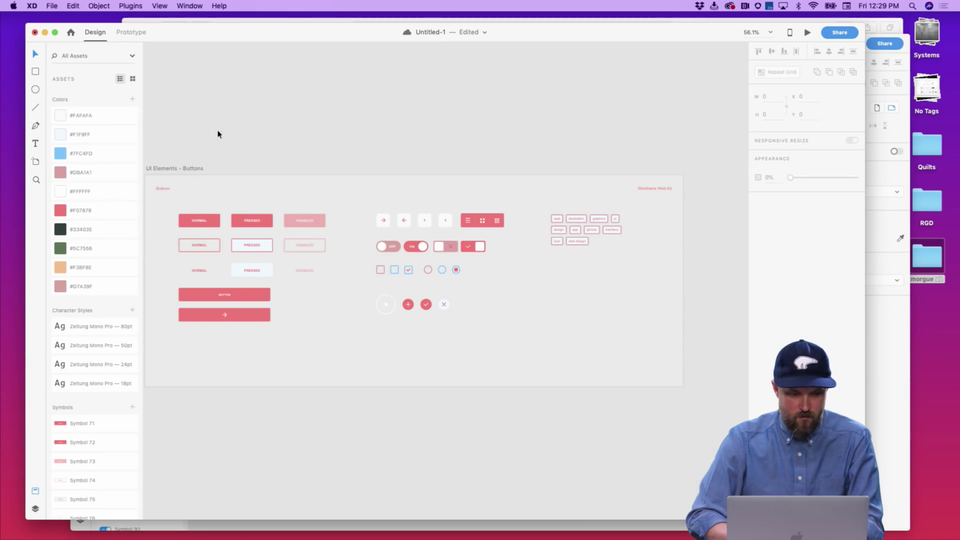
# Step: Set the fill of the UI Elements - Buttons artboard to the white sampled from the Web 1920 – 1 artboard
pyautogui.scroll(-3, 220, 155)
pyautogui.hscroll(-5, 219, 155)
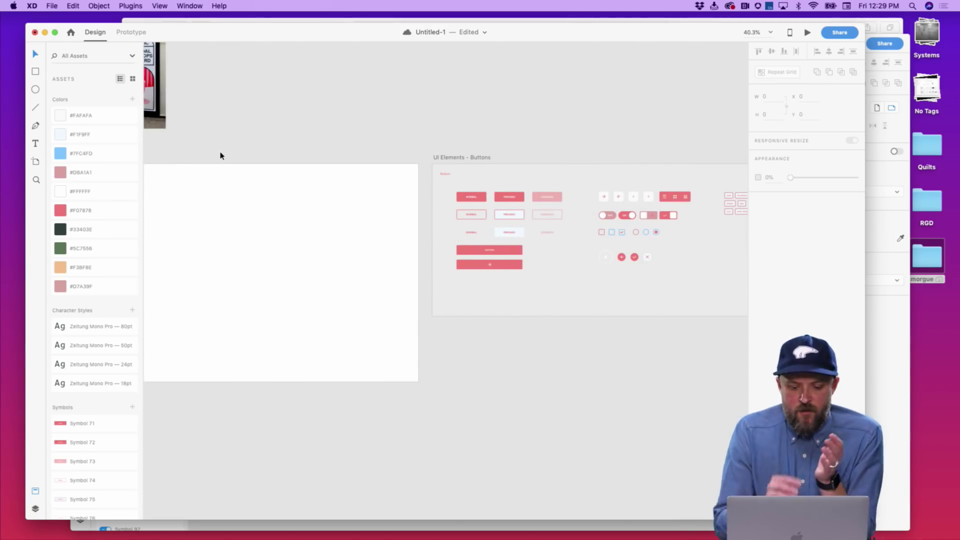
pyautogui.scroll(-3, 353, 162)
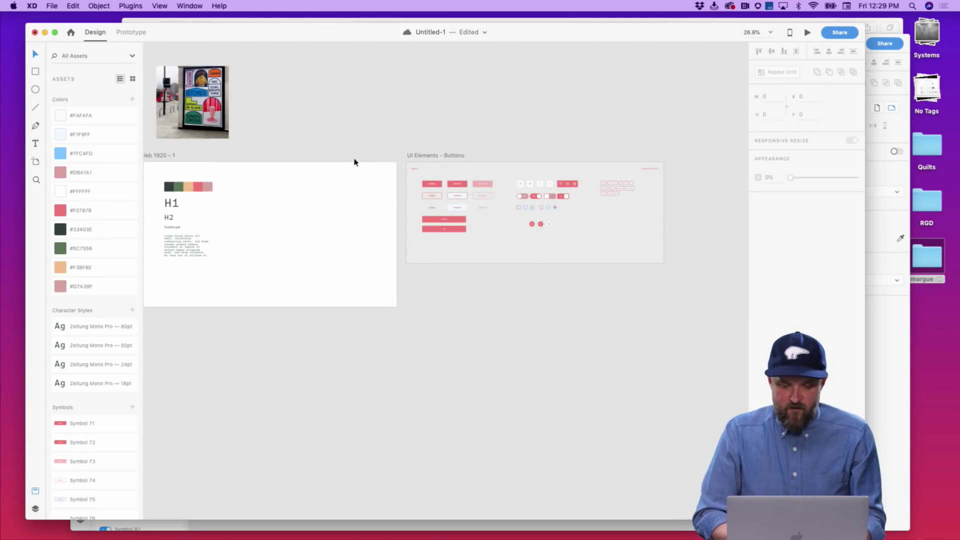
pyautogui.click(428, 156)
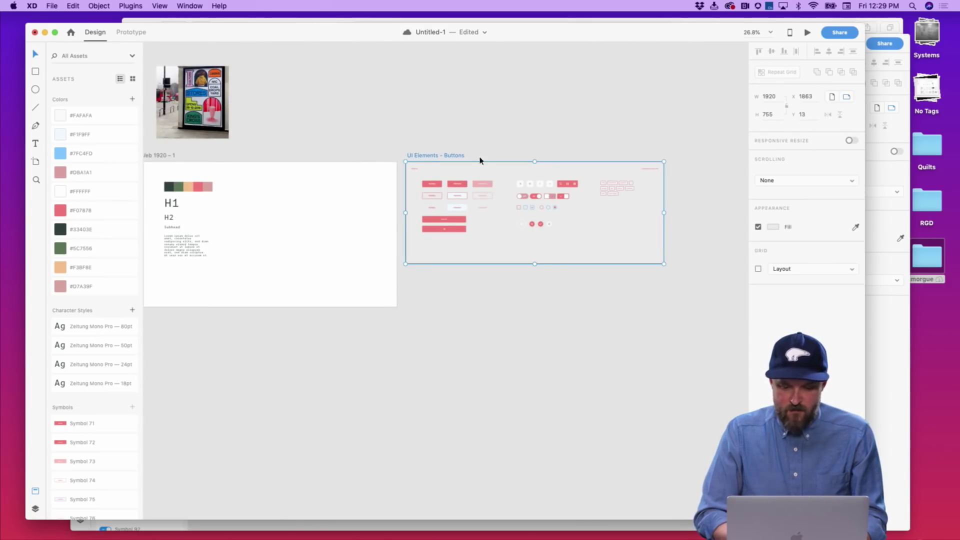
pyautogui.click(855, 228)
pyautogui.click(349, 221)
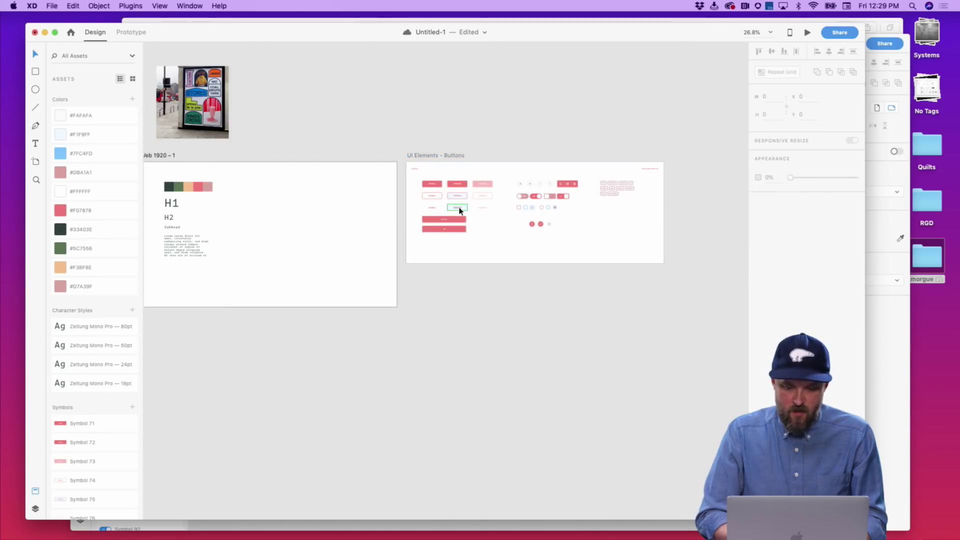
pyautogui.scroll(3, 460, 210)
pyautogui.scroll(-5, 531, 209)
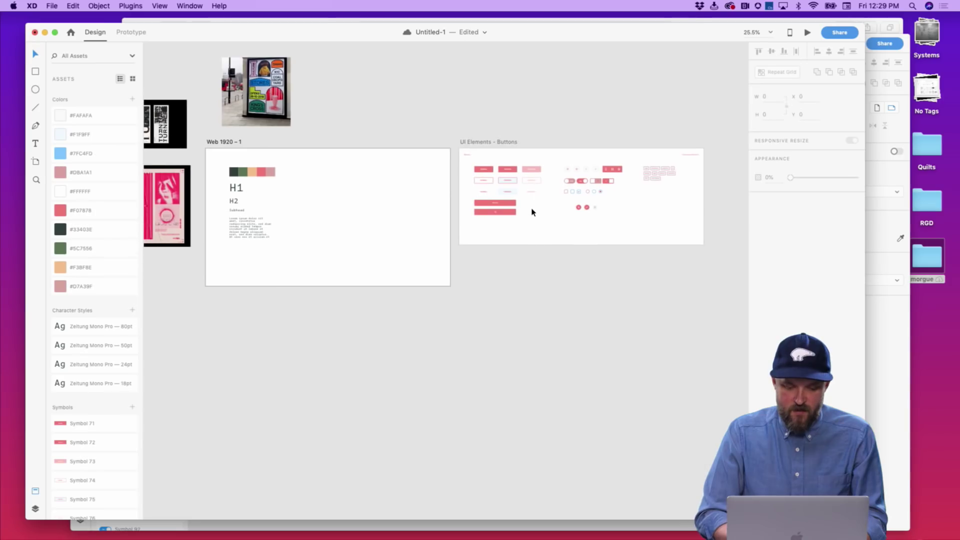